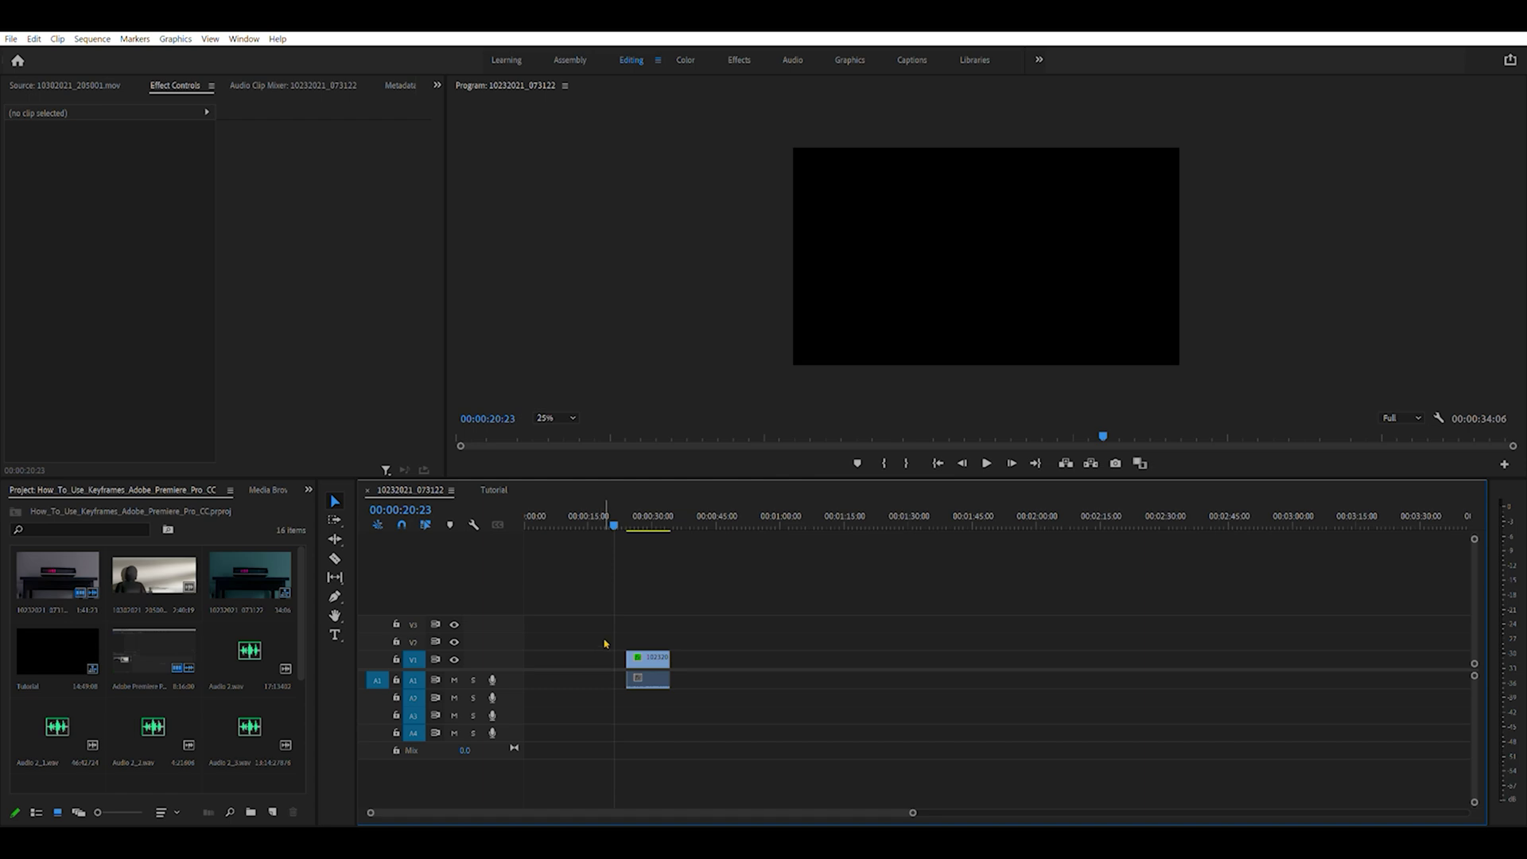
Preview the alarm-clock clip on track V1 from its start and turn off its Scale keyframing.
click(648, 654)
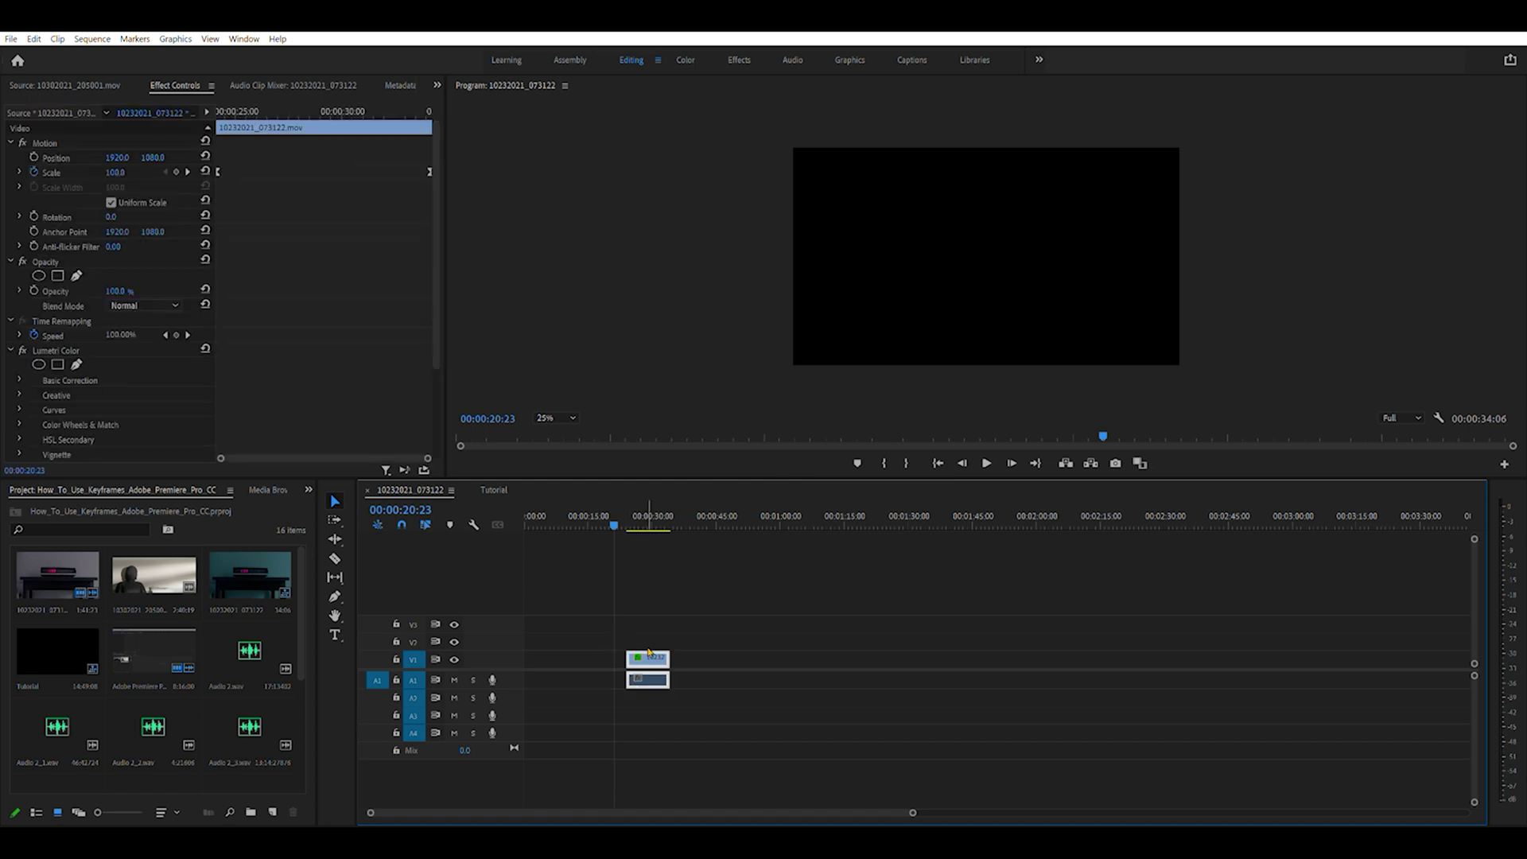
click(627, 517)
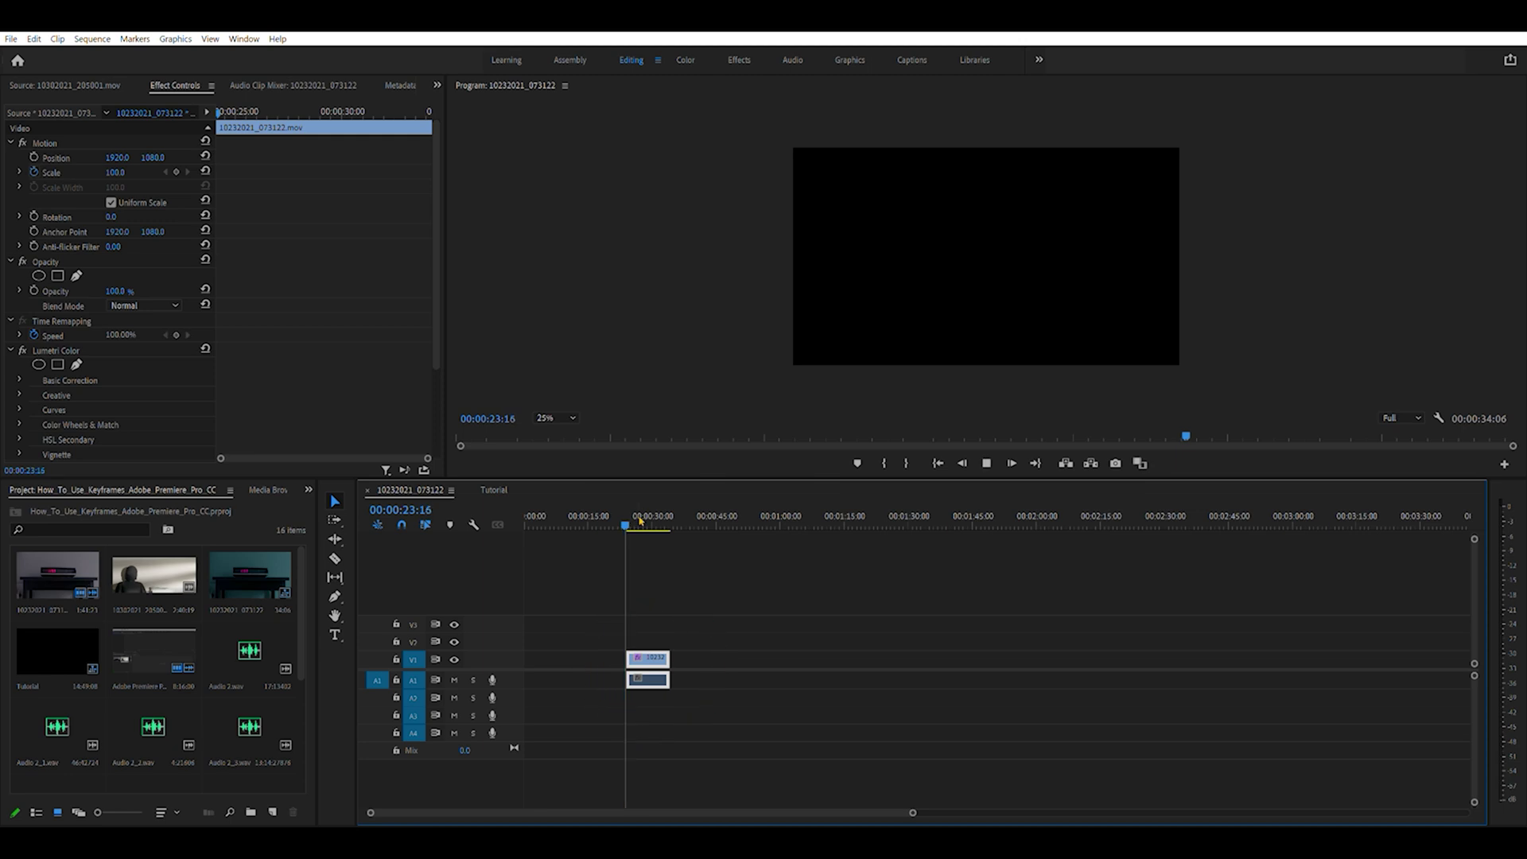
key(space)
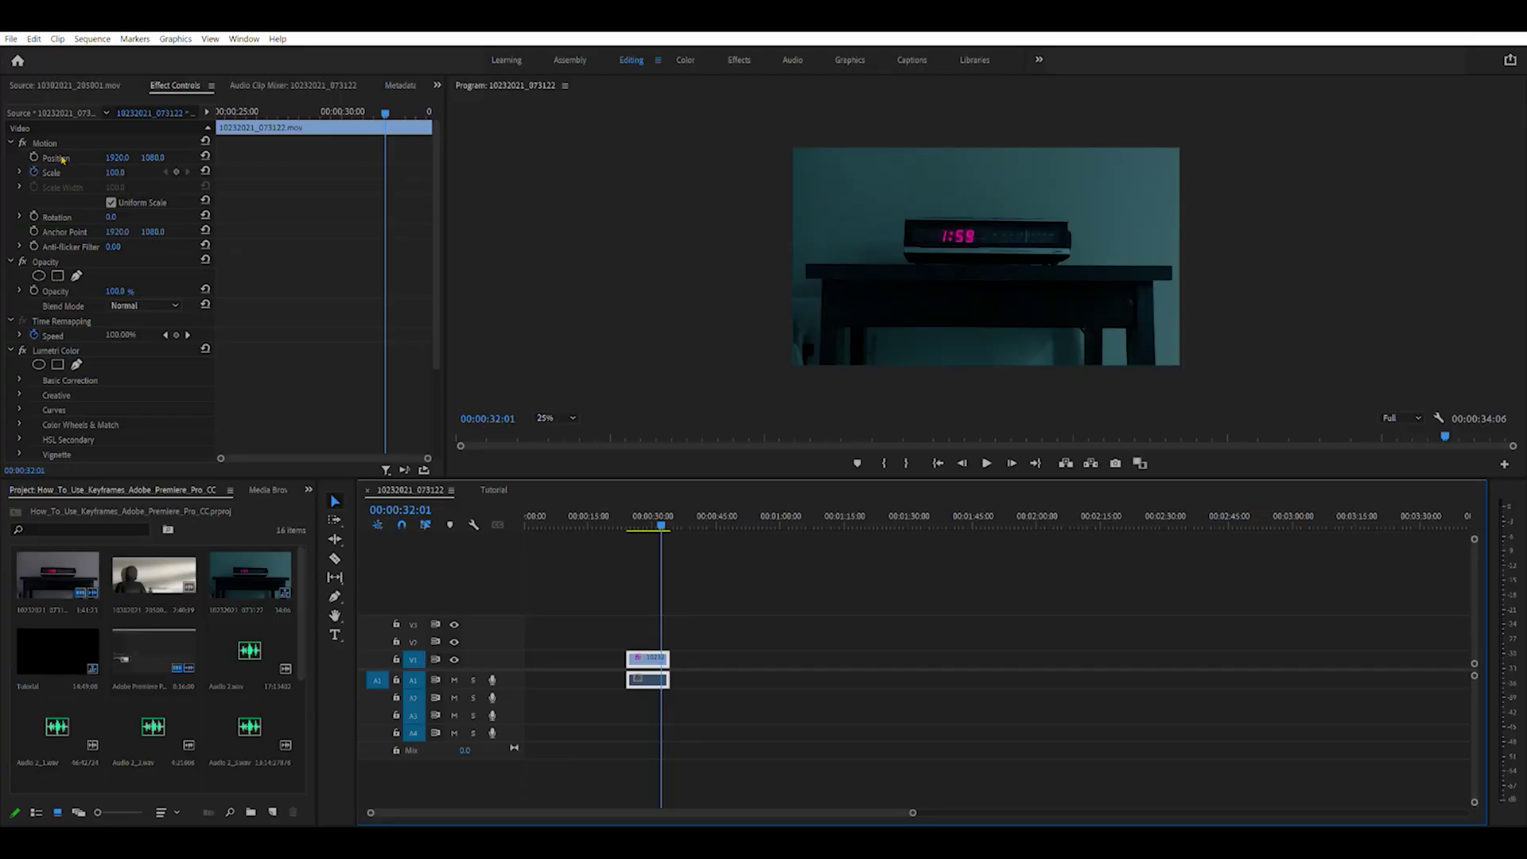
click(34, 172)
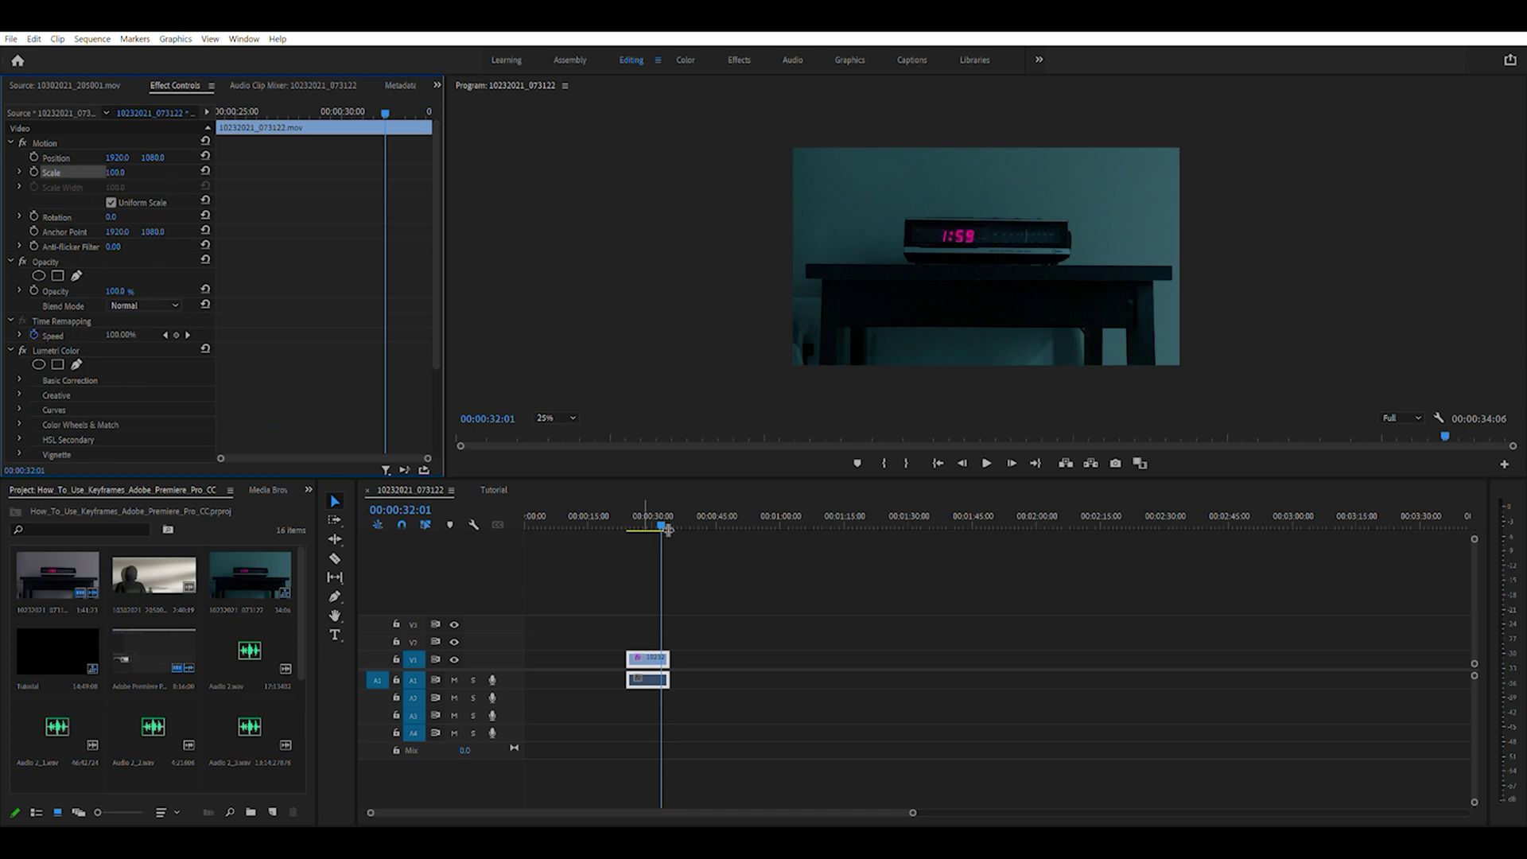
drag(661, 525, 629, 525)
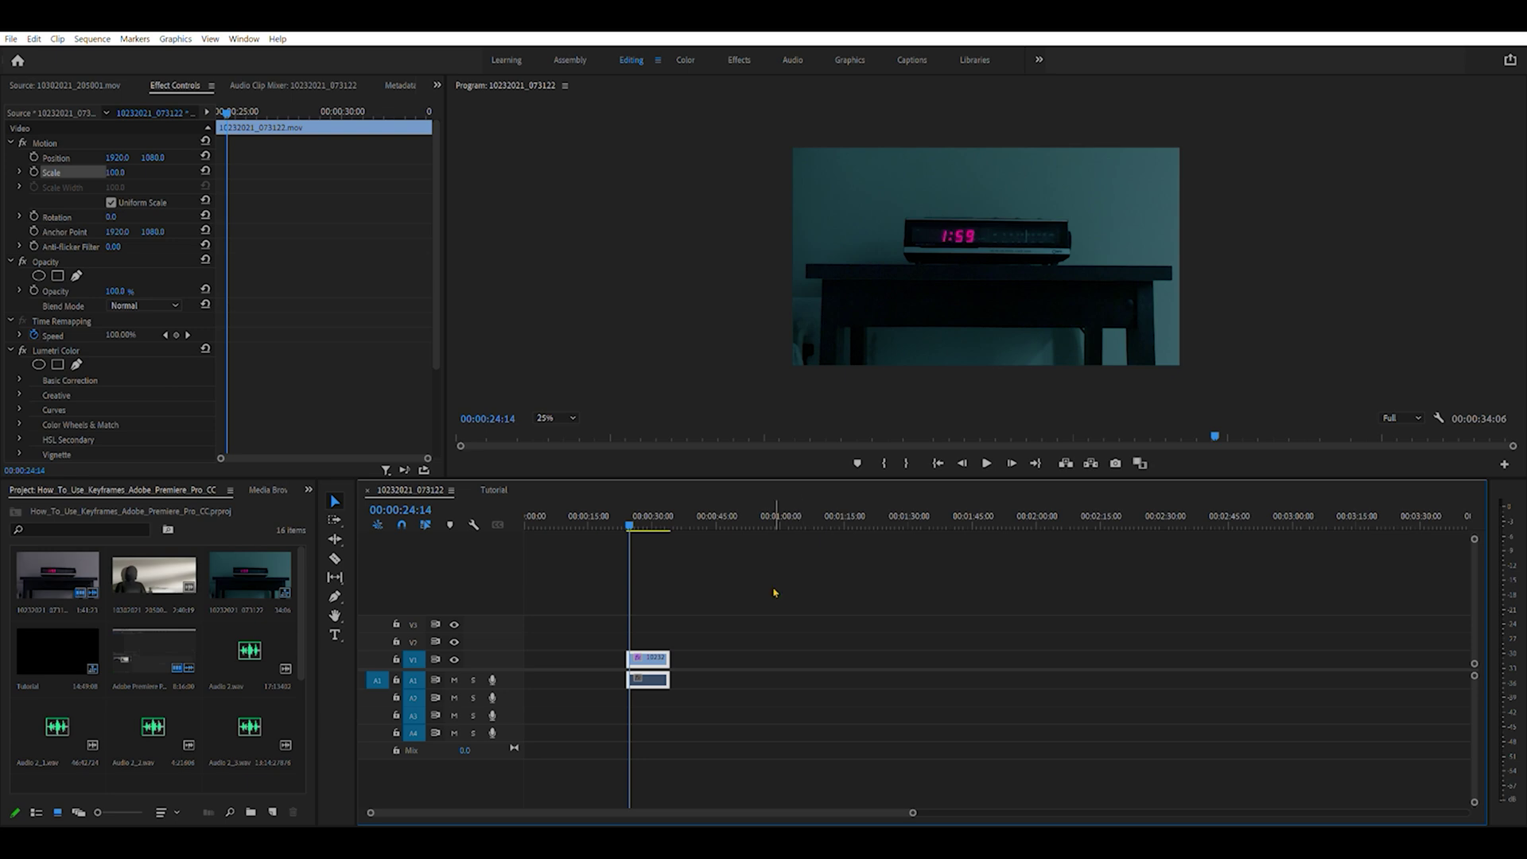
Alternately deselect and reselect the clip on track V1 to examine when its effect properties are listed.
click(671, 619)
click(659, 653)
click(660, 645)
click(659, 654)
click(660, 645)
click(660, 655)
click(664, 636)
click(660, 655)
click(665, 636)
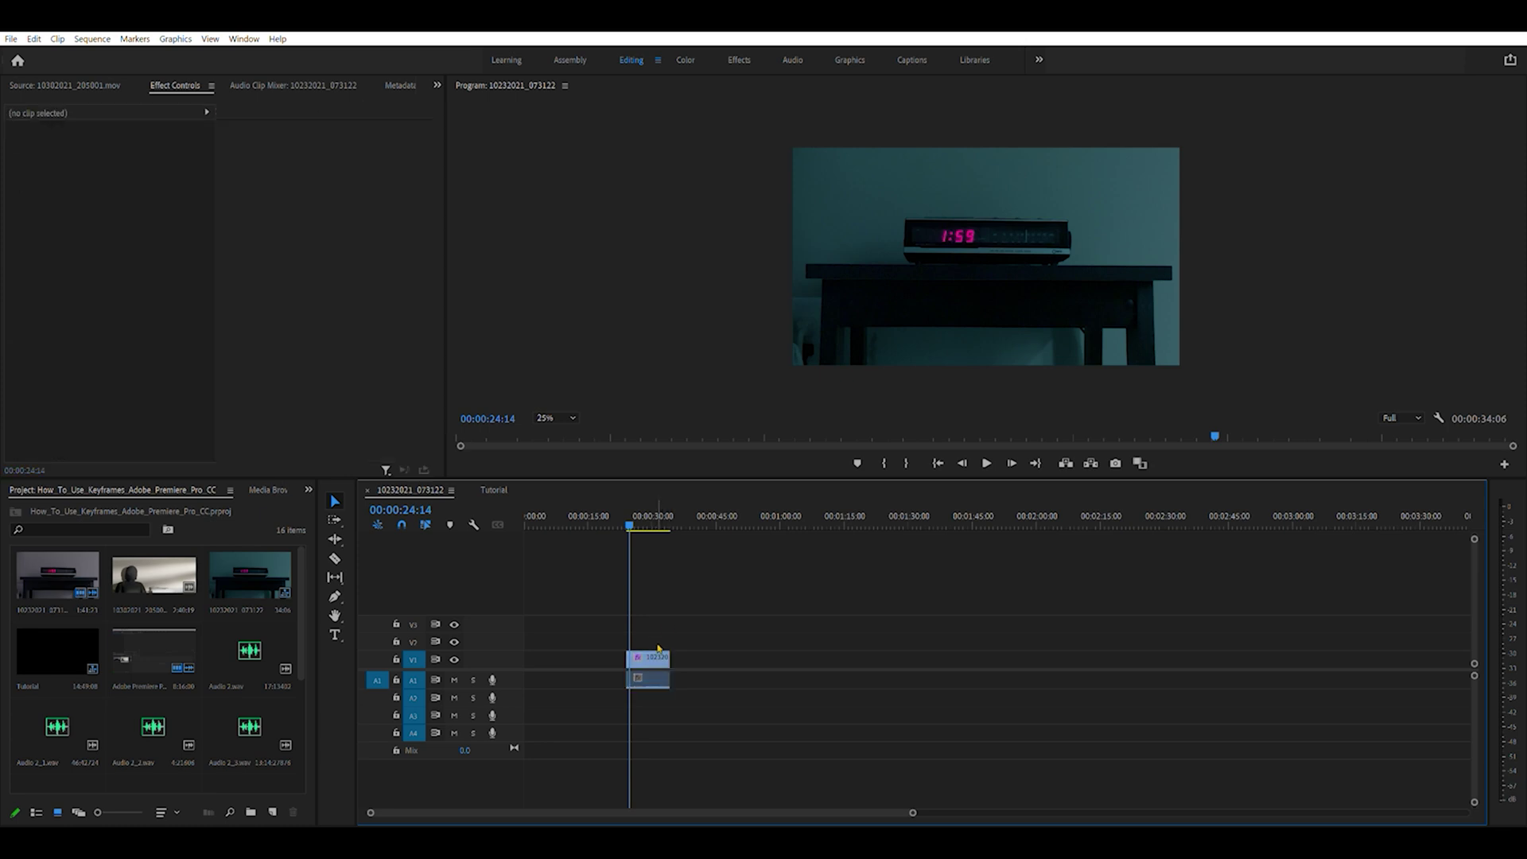
click(659, 656)
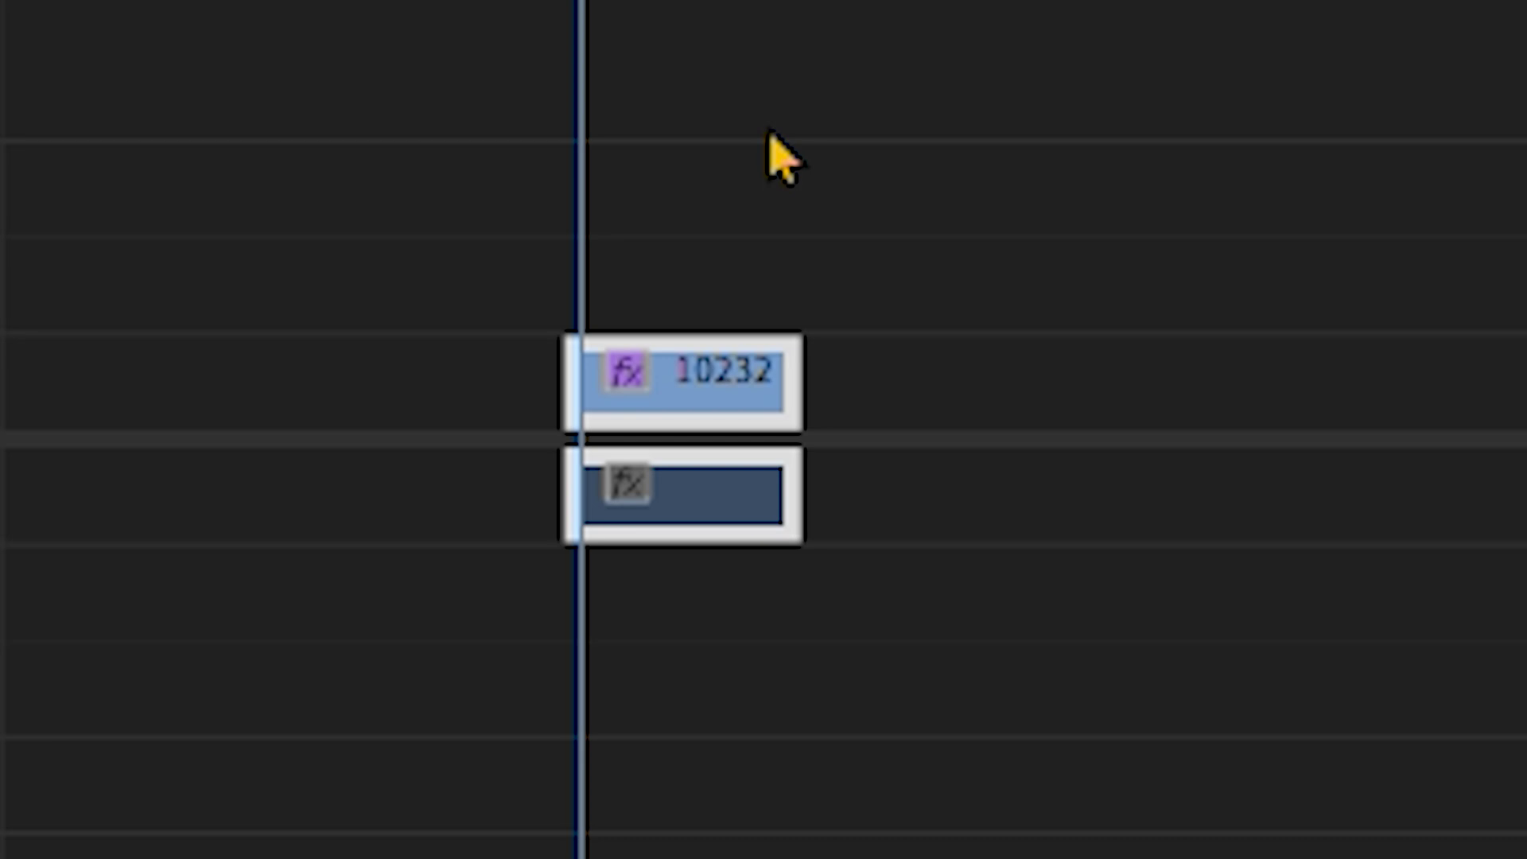
click(935, 301)
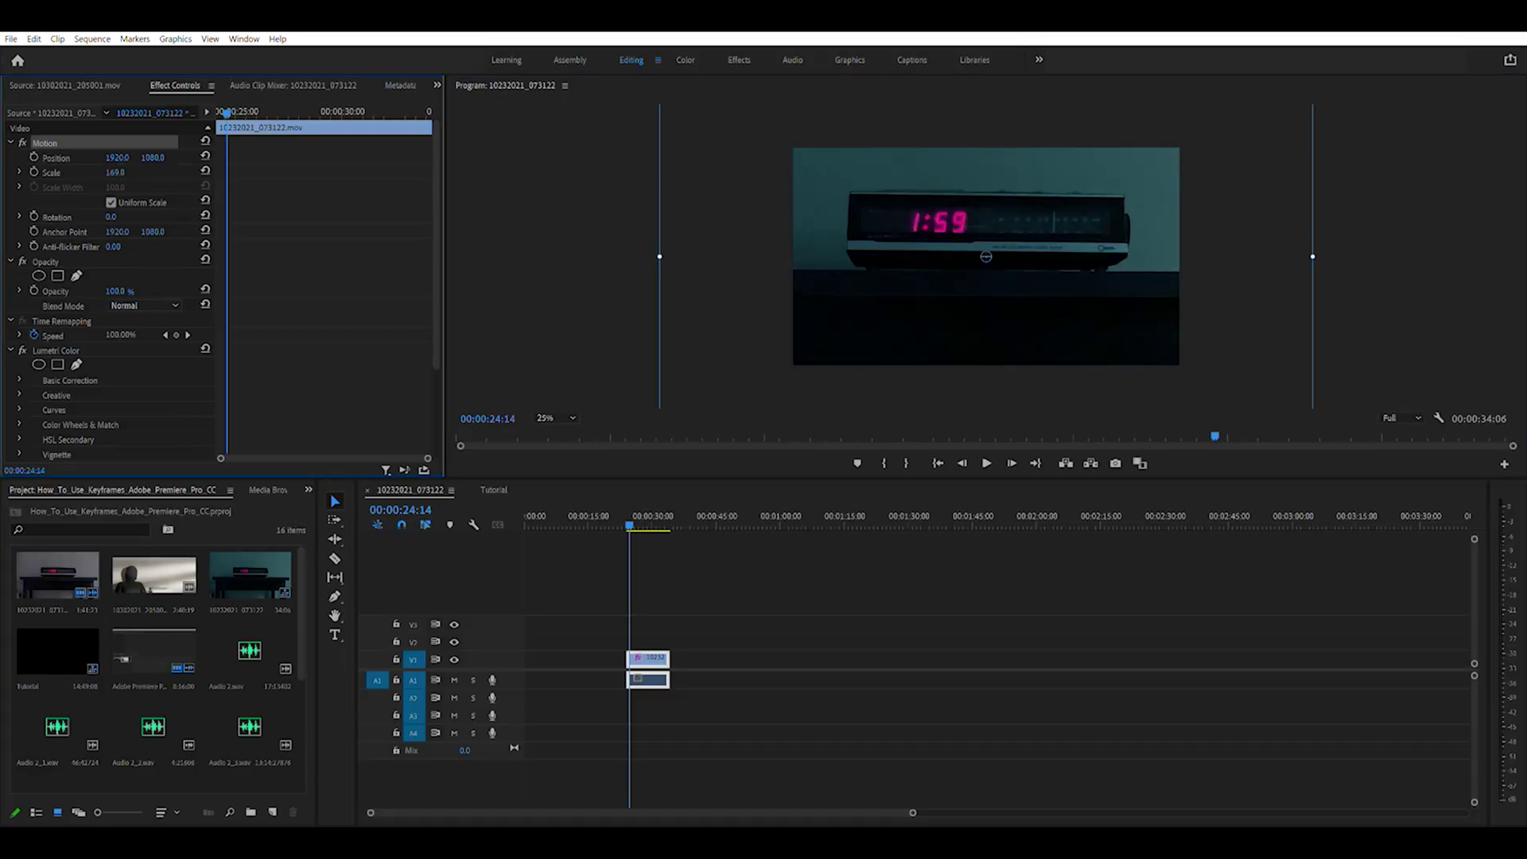
Move the playhead to 00:00:28:21 and set the clip's Scale to 100.
click(632, 515)
drag(632, 515, 647, 525)
click(116, 173)
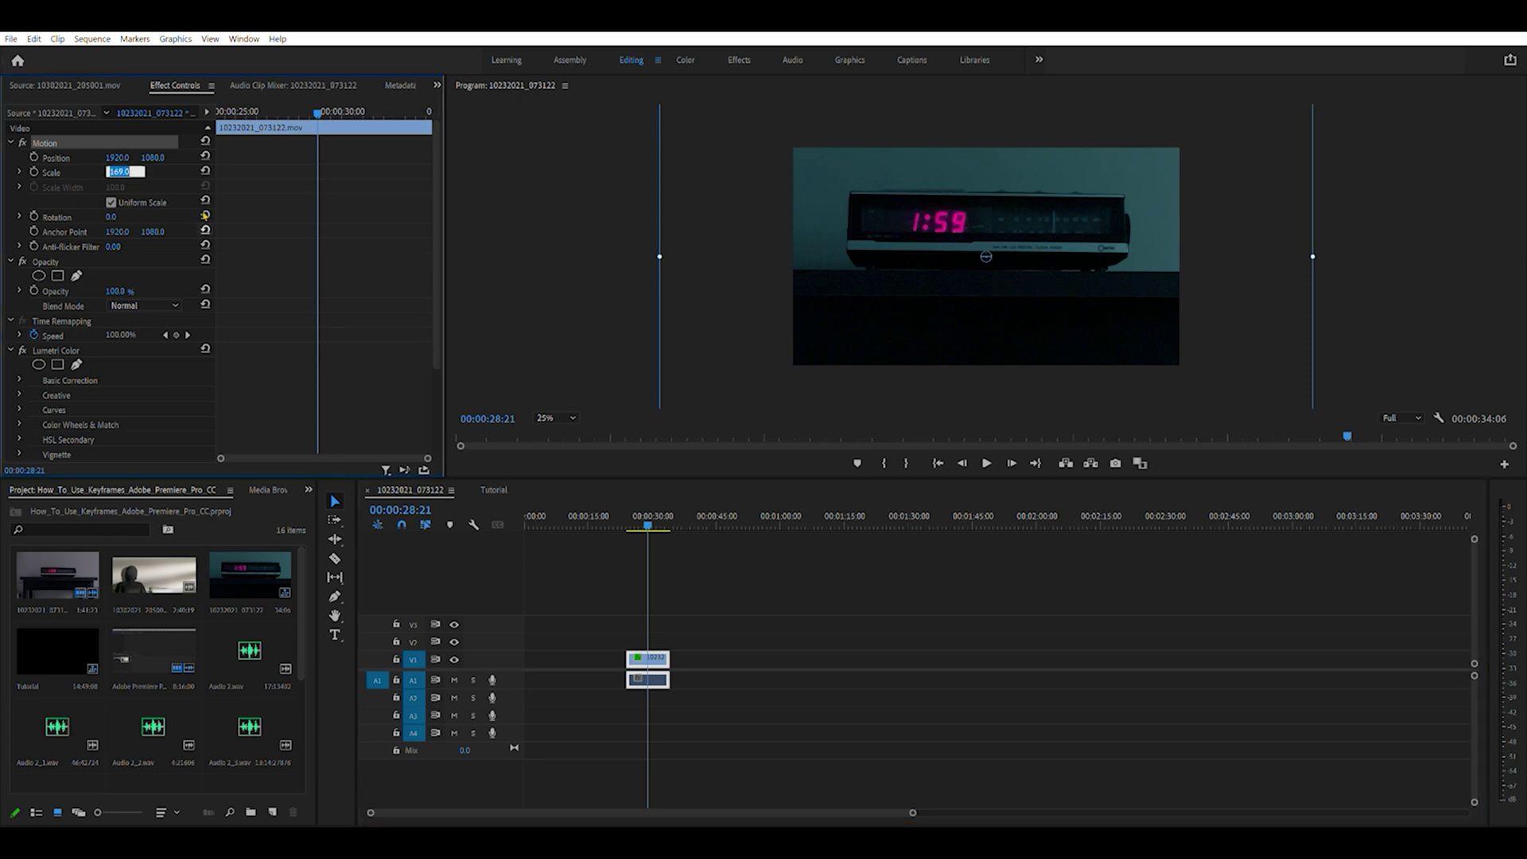
text(100)
key(Return)
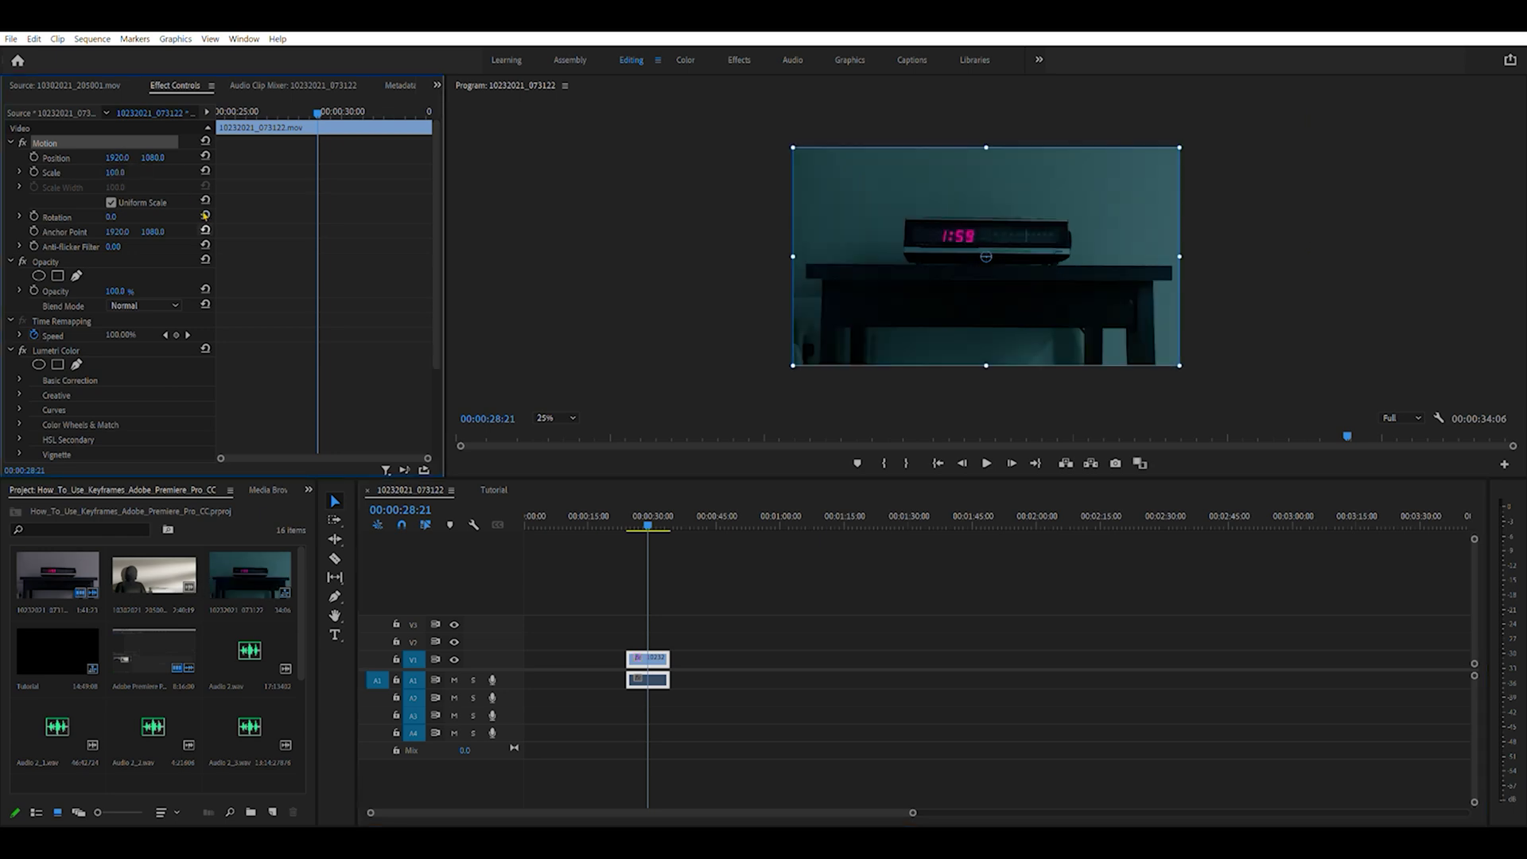
Enable Scale keyframing for the clip at 00:00:28:07 and move the playhead to 00:00:27:15.
mouse_move(317, 112)
mouse_down()
mouse_move(260, 107)
mouse_move(307, 110)
mouse_up()
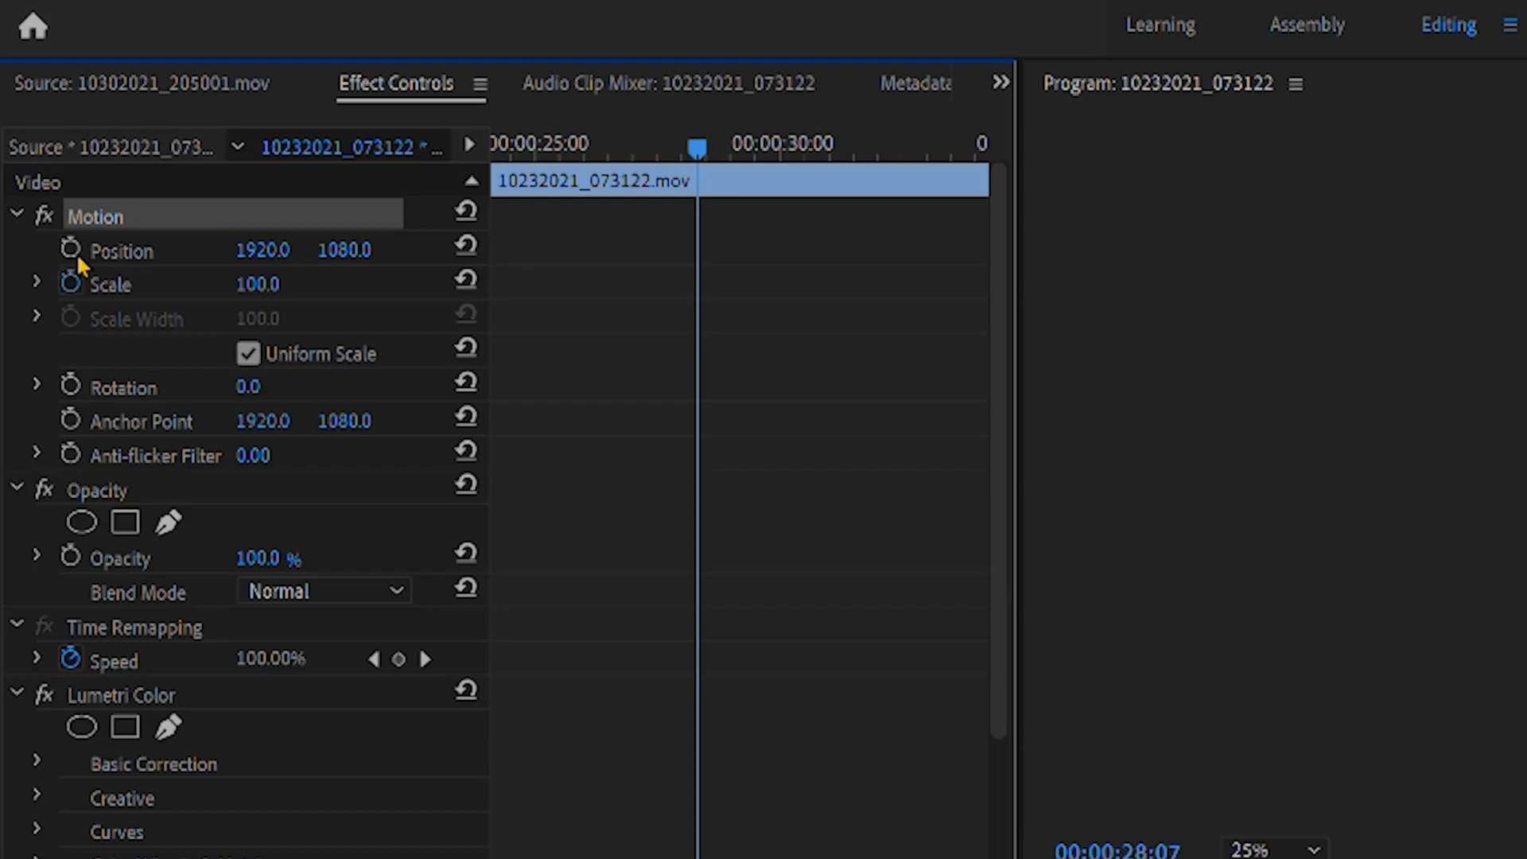
click(34, 170)
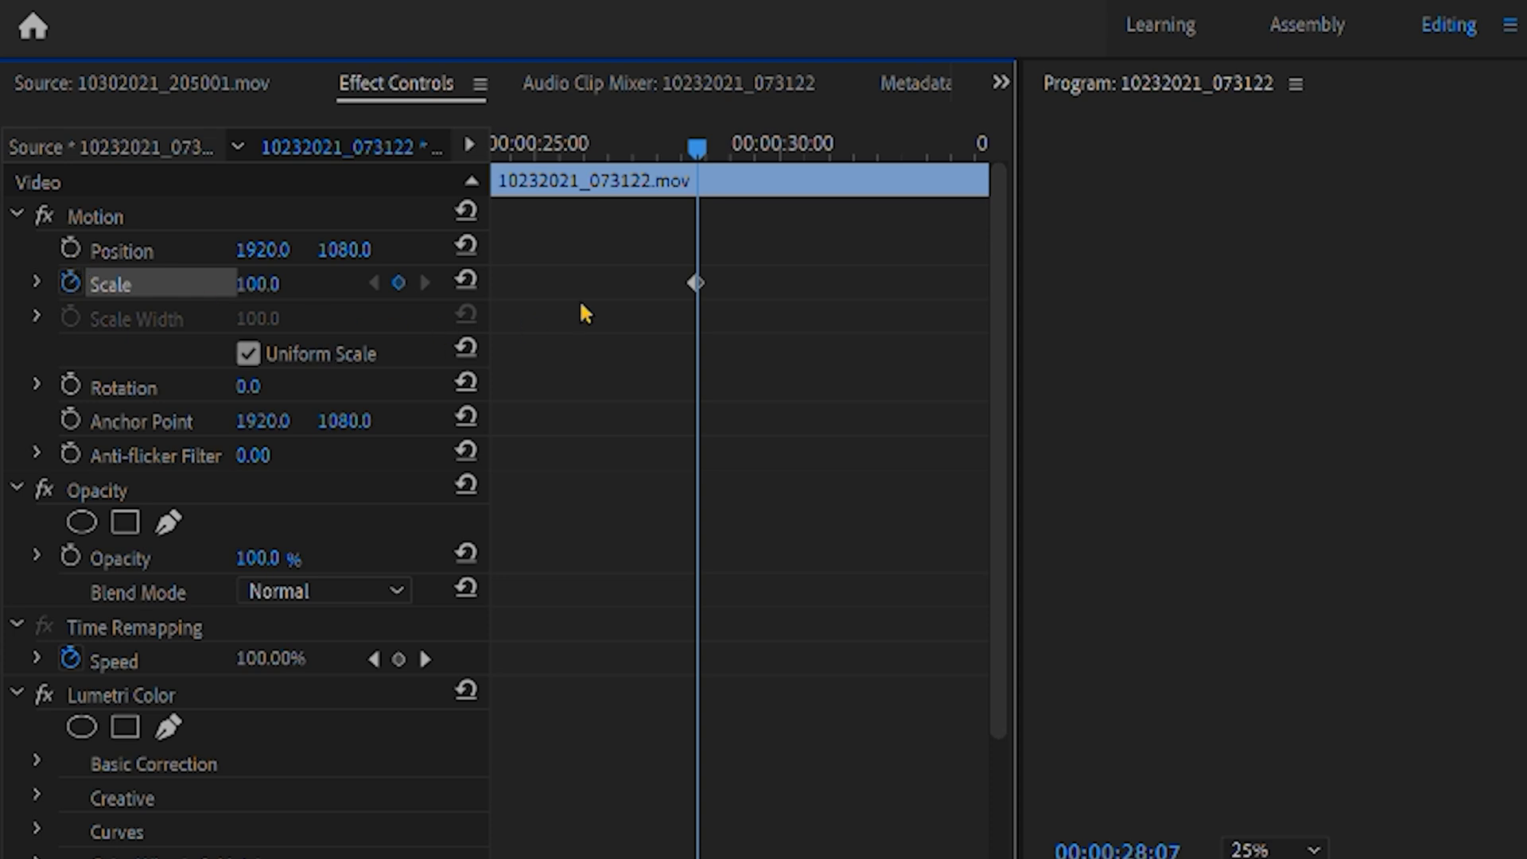
click(696, 284)
click(683, 137)
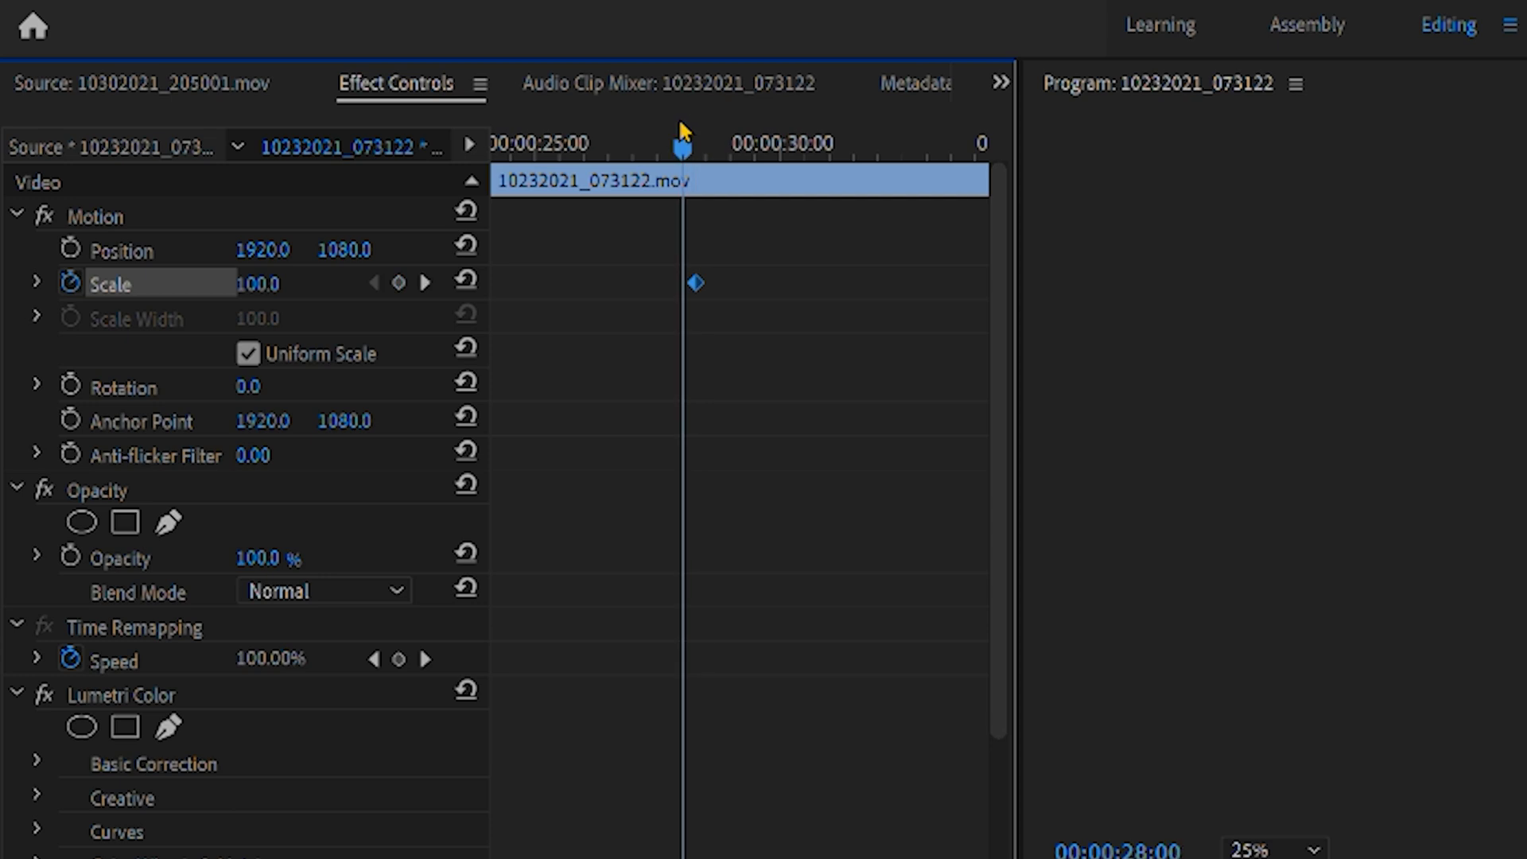
drag(678, 140, 662, 137)
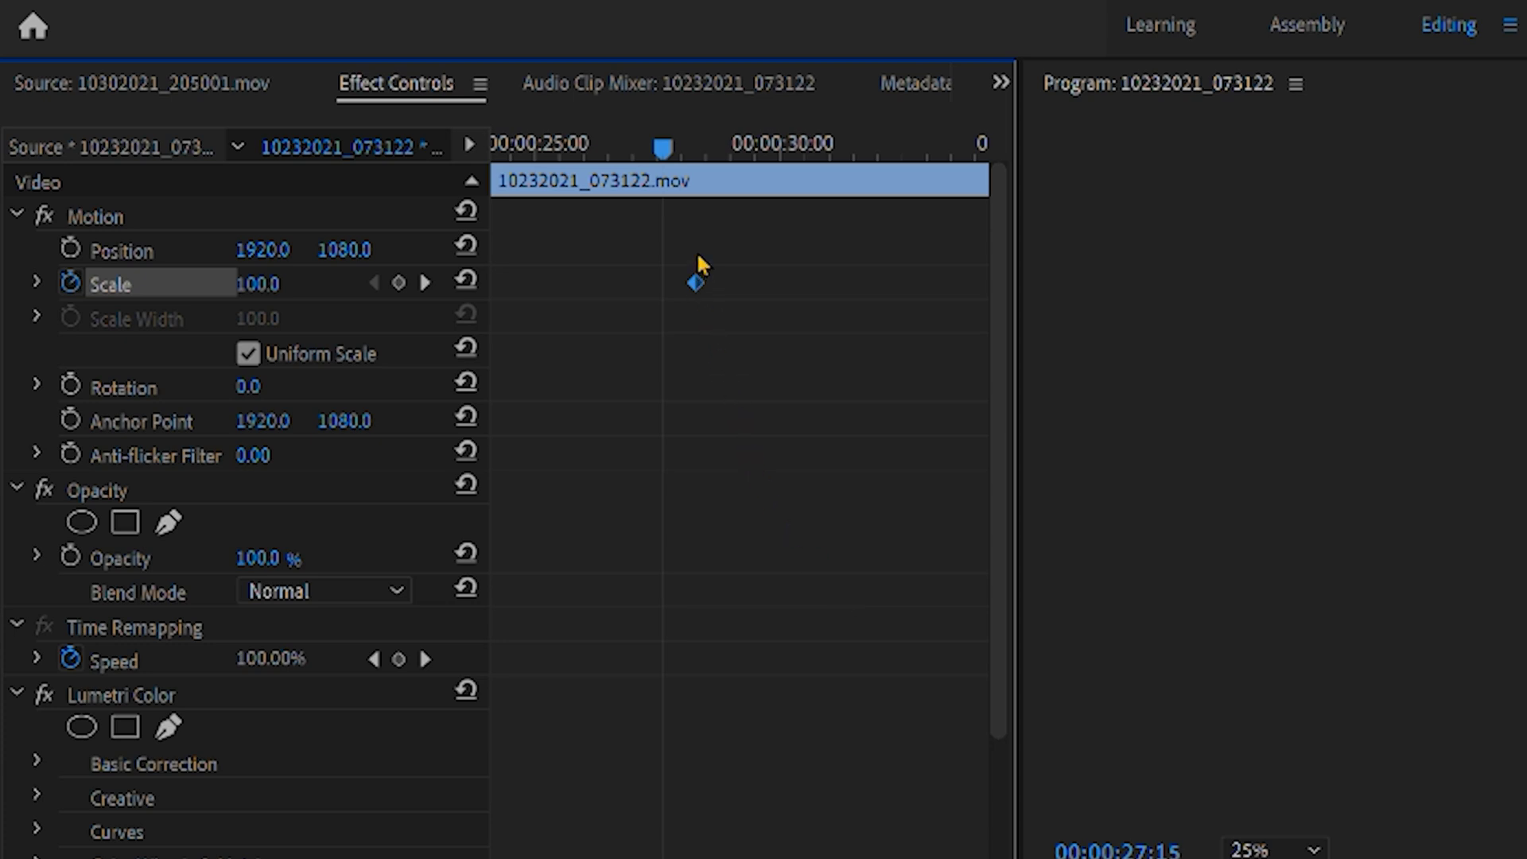
Move the Scale keyframe to the very beginning of the clip.
drag(698, 257, 690, 298)
click(723, 283)
click(723, 283)
drag(730, 262, 505, 276)
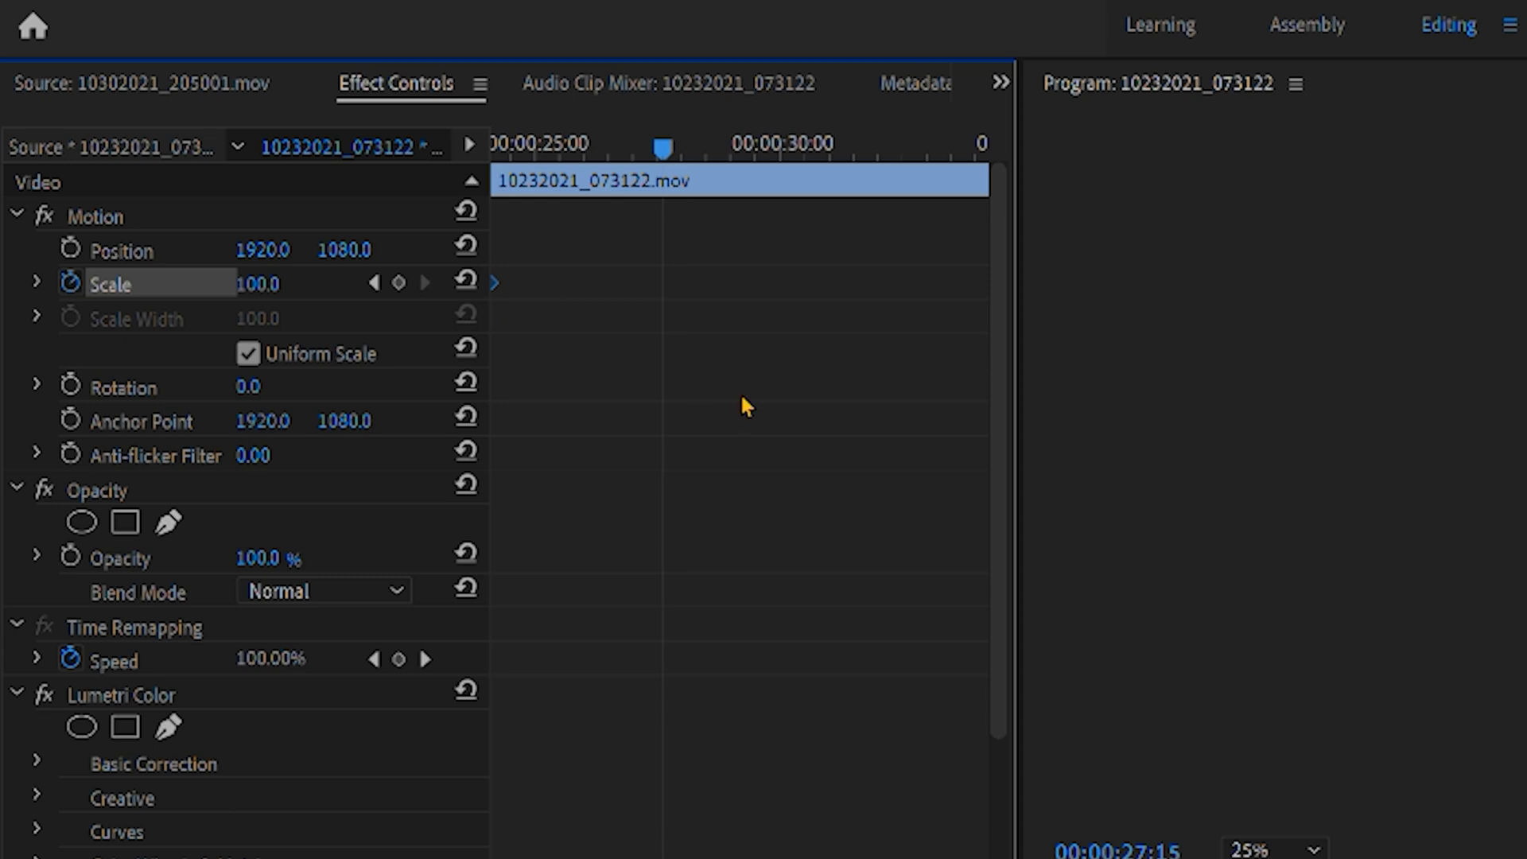
Delete the Scale keyframe at the clip's start and create one with a Scale of 135 at 00:00:27:15.
click(260, 284)
drag(494, 264, 559, 273)
key(Delete)
text(135)
key(Return)
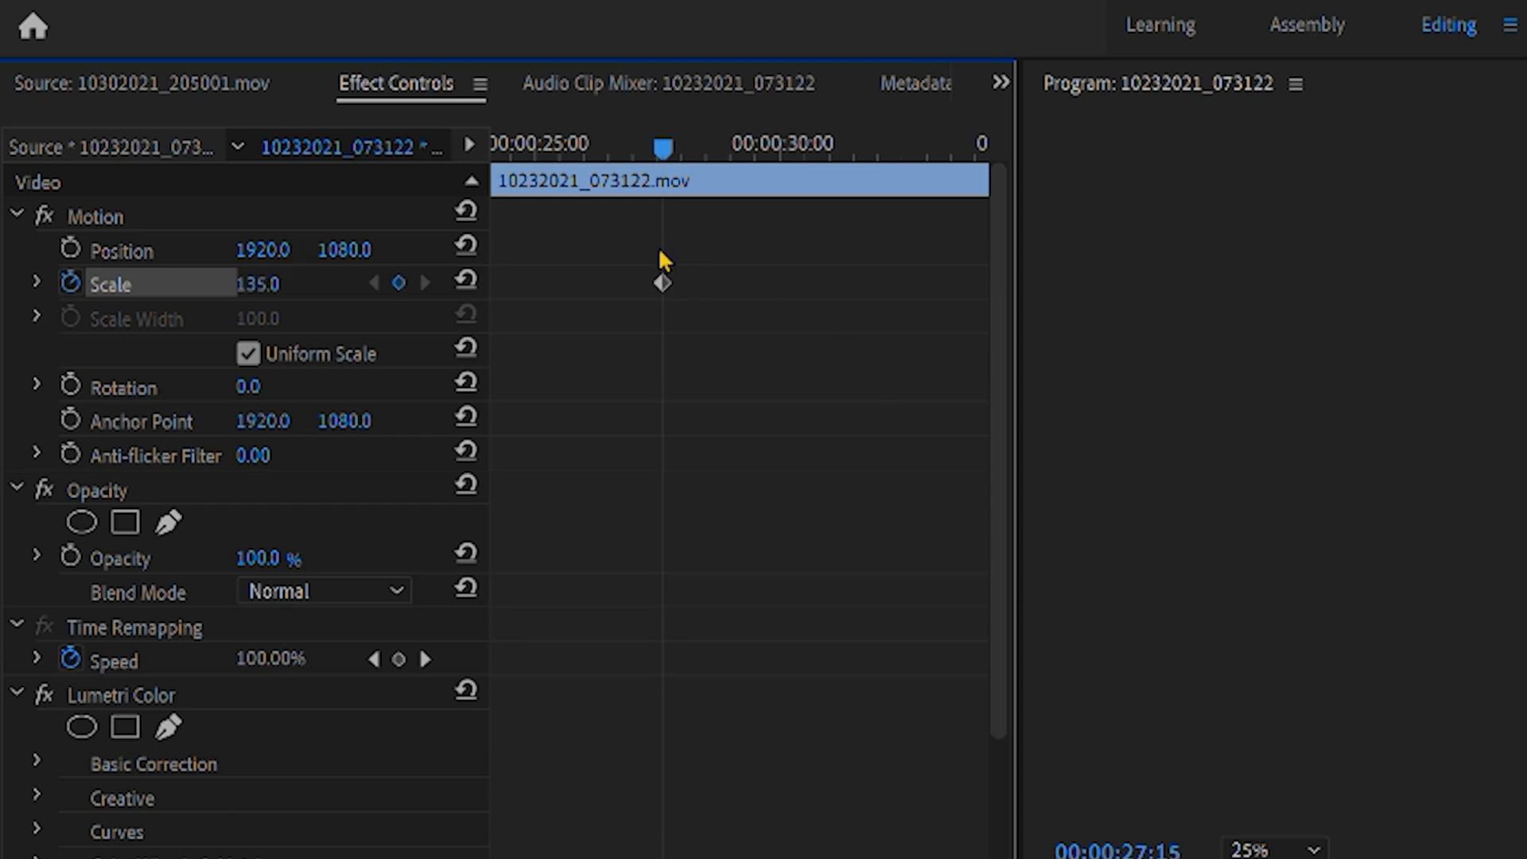
Add a second Scale keyframe with a value of 88 at 00:00:28:20.
click(724, 146)
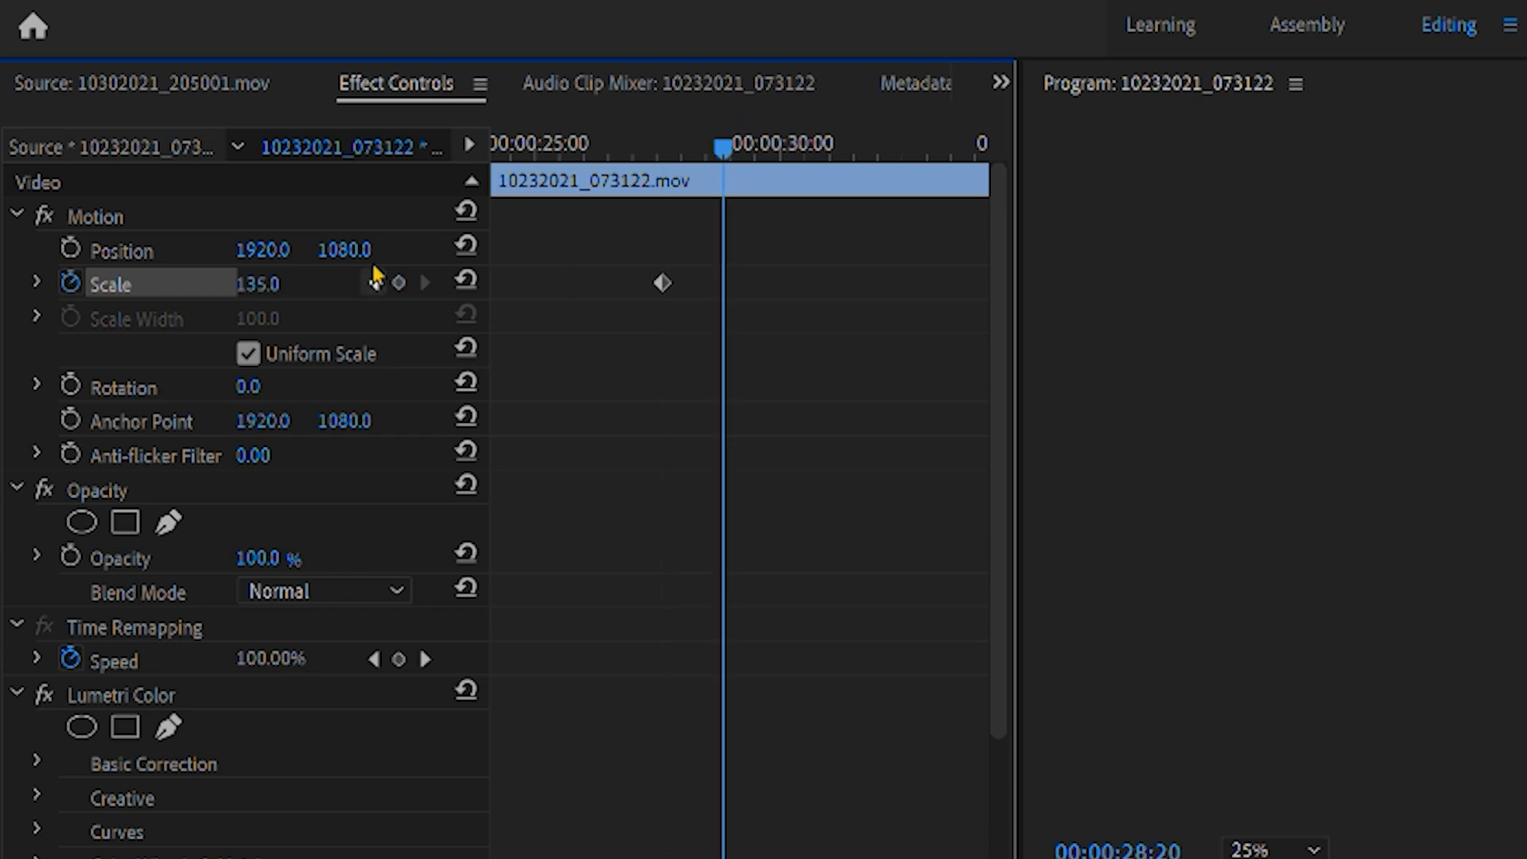
text(88)
key(Return)
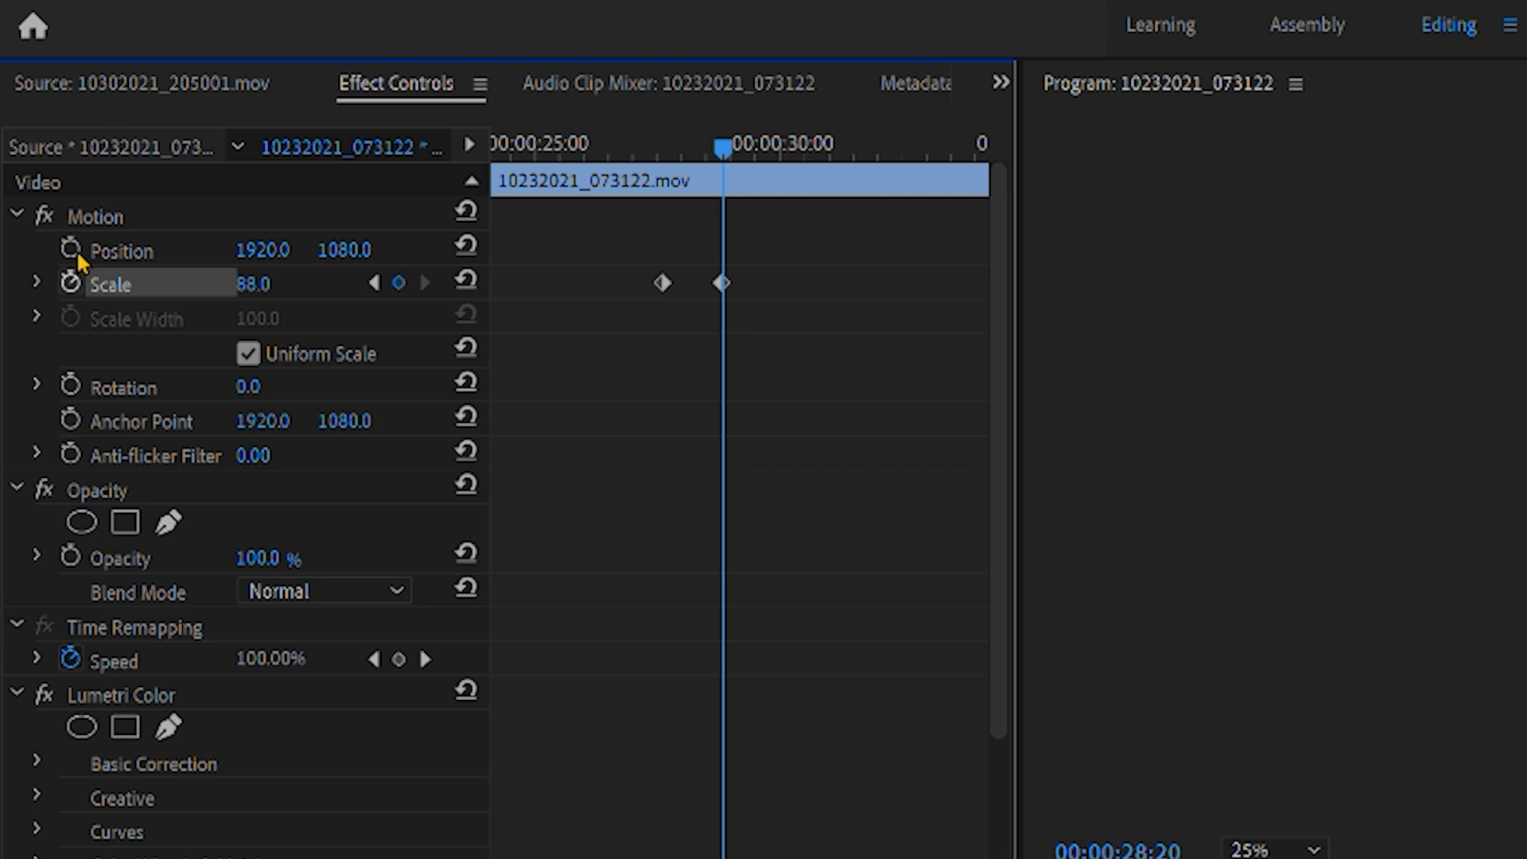
Turn off Scale keyframing, deleting all existing Scale keyframes, and set the clip's Scale to 100.
click(71, 280)
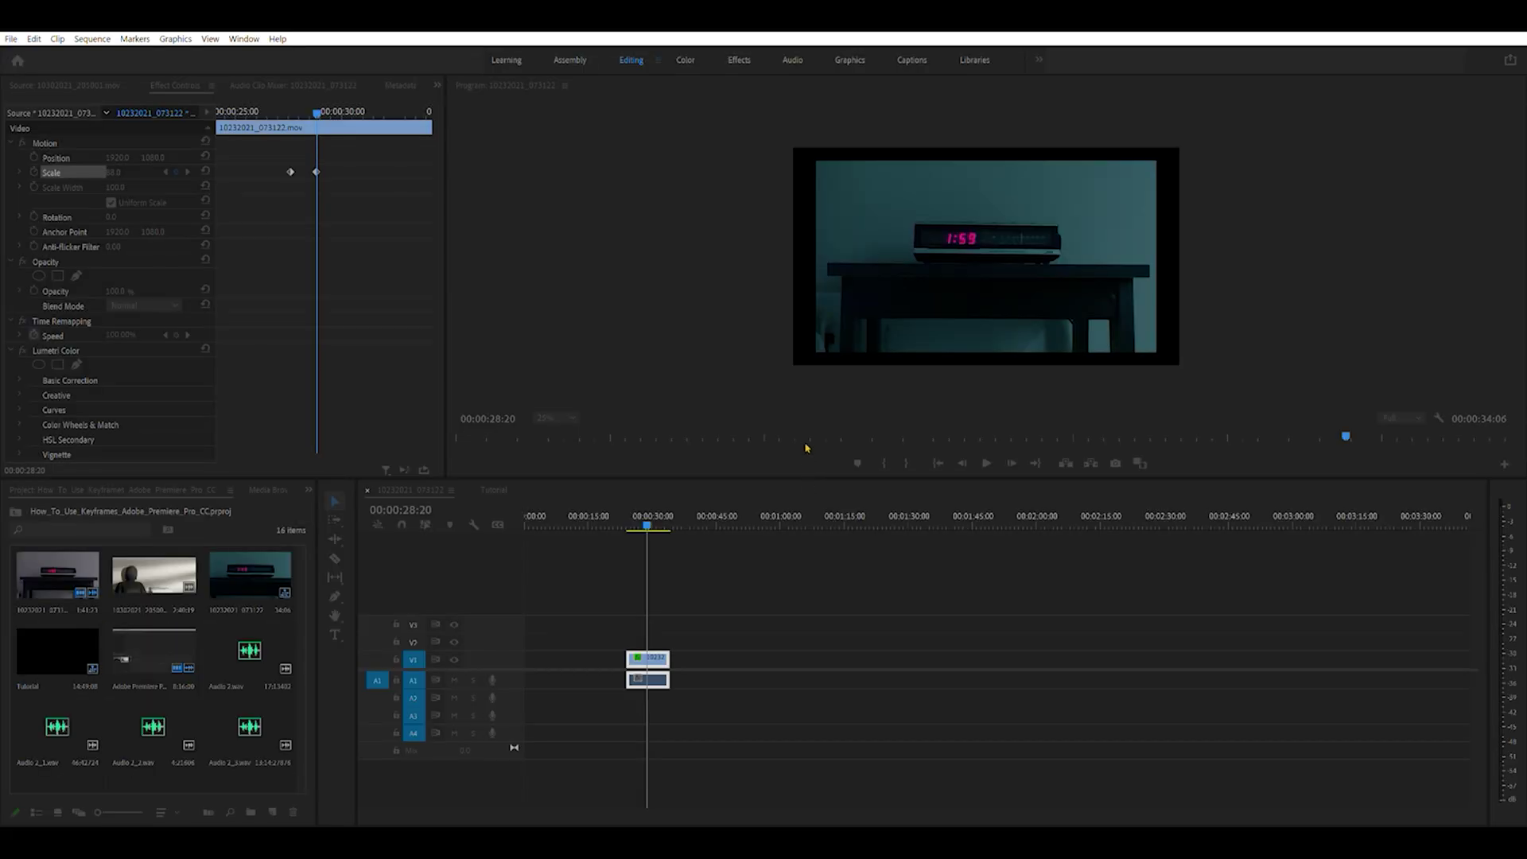
click(806, 444)
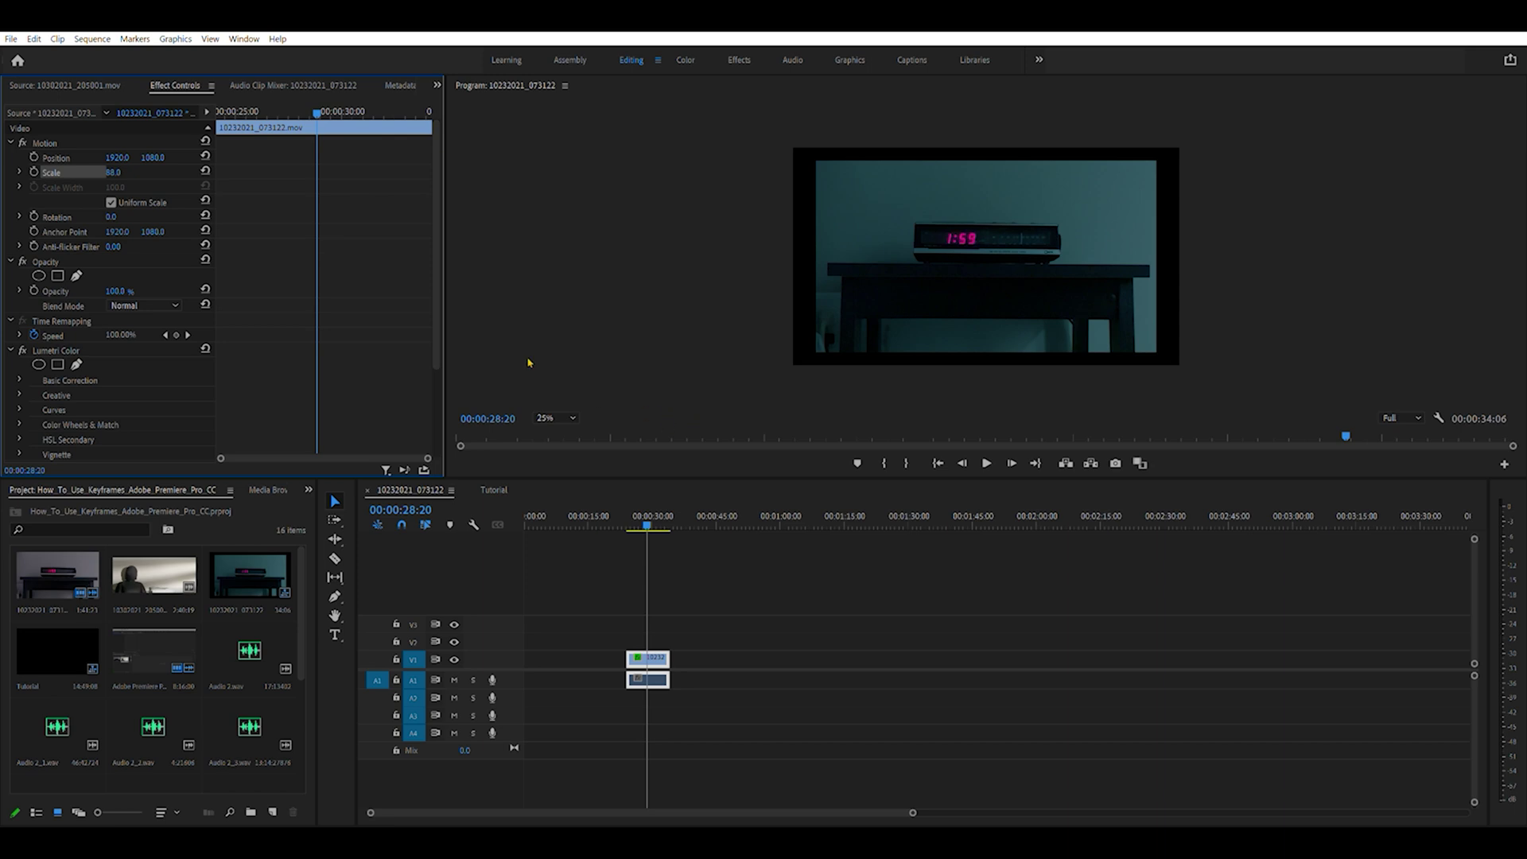
click(115, 172)
key(BackSpace)
text(100)
key(Return)
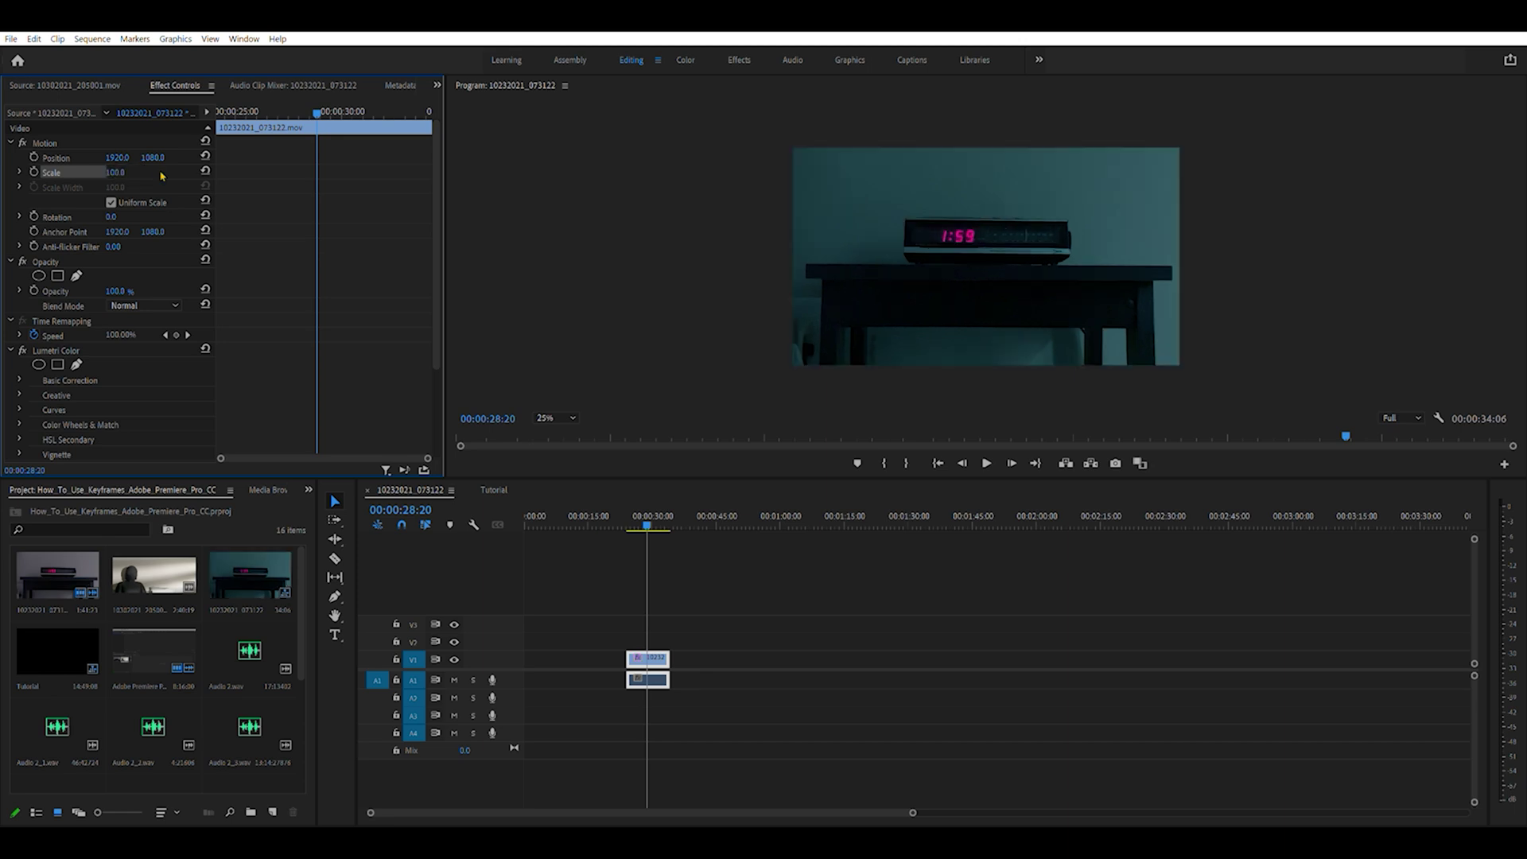
Animate the clip's Scale with a keyframe of 100 at 00:00:24:02 and one of 150 at 00:00:32:15.
drag(317, 112, 214, 114)
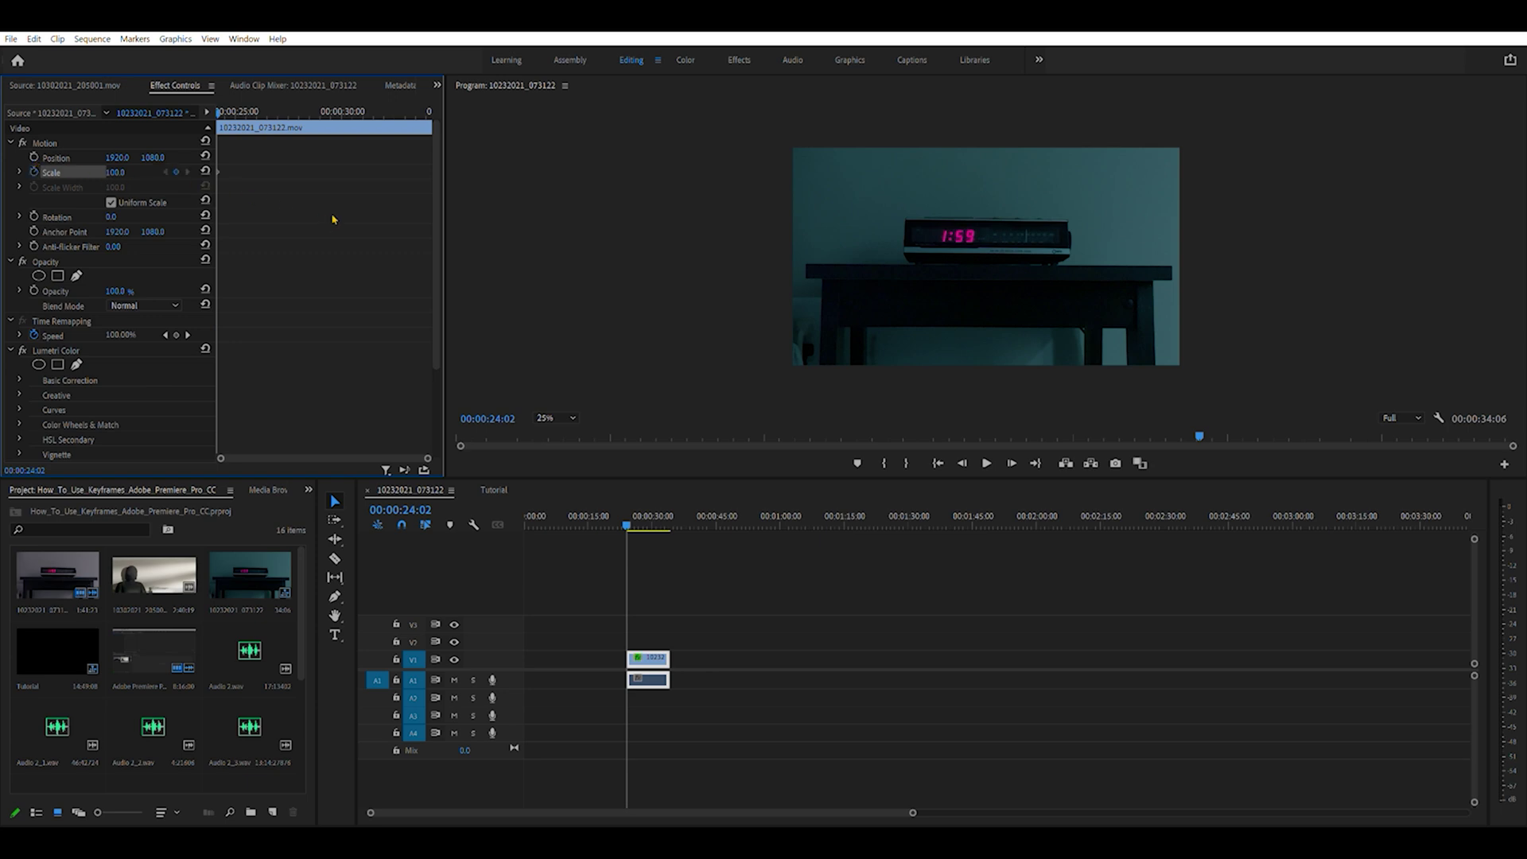
drag(217, 113, 397, 118)
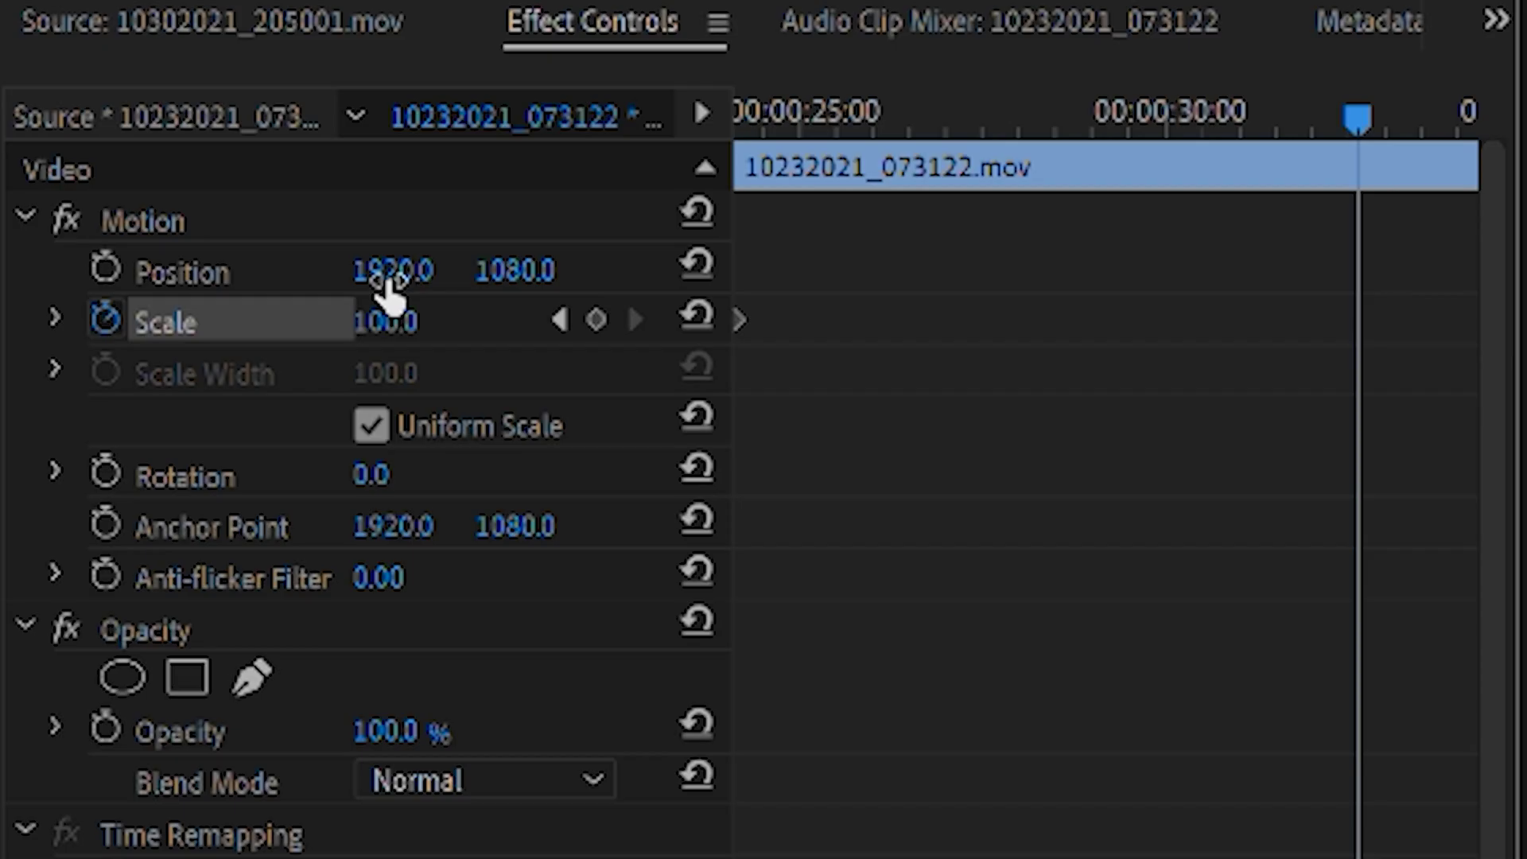
drag(386, 321, 340, 321)
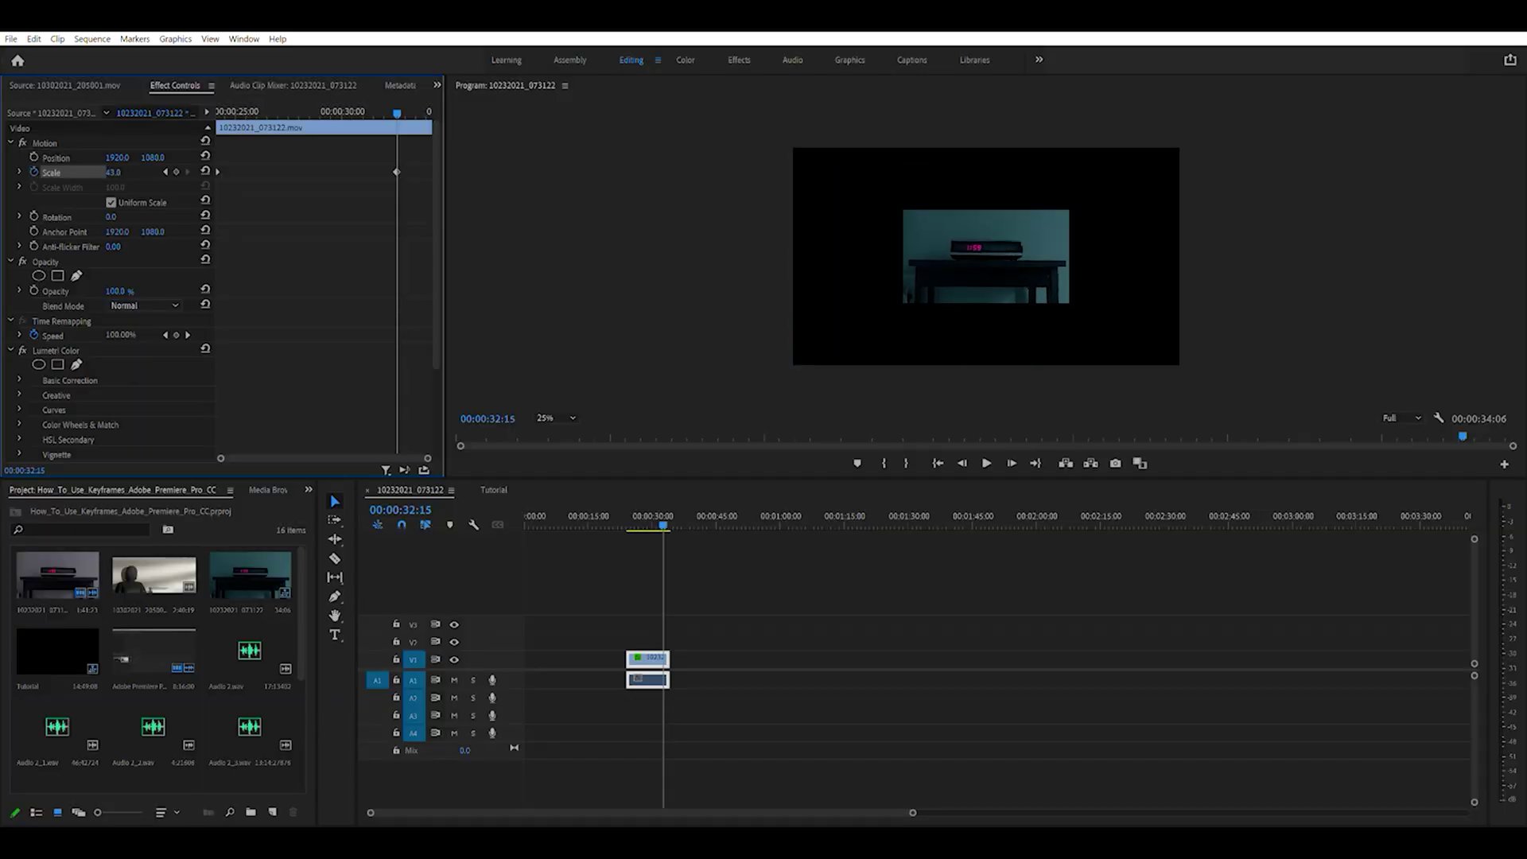
drag(113, 172, 197, 172)
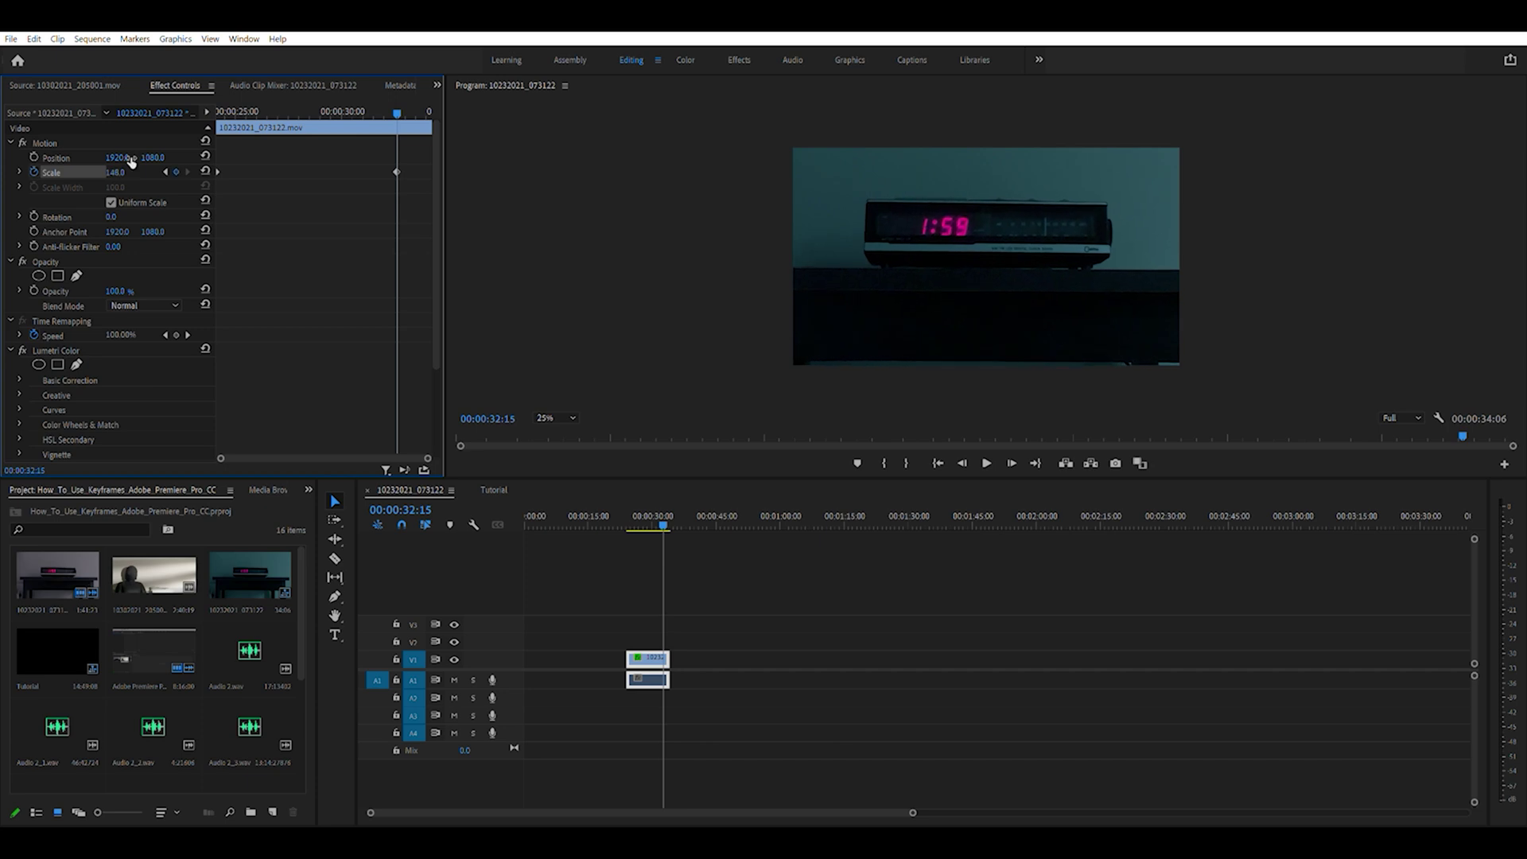
click(124, 170)
text(150)
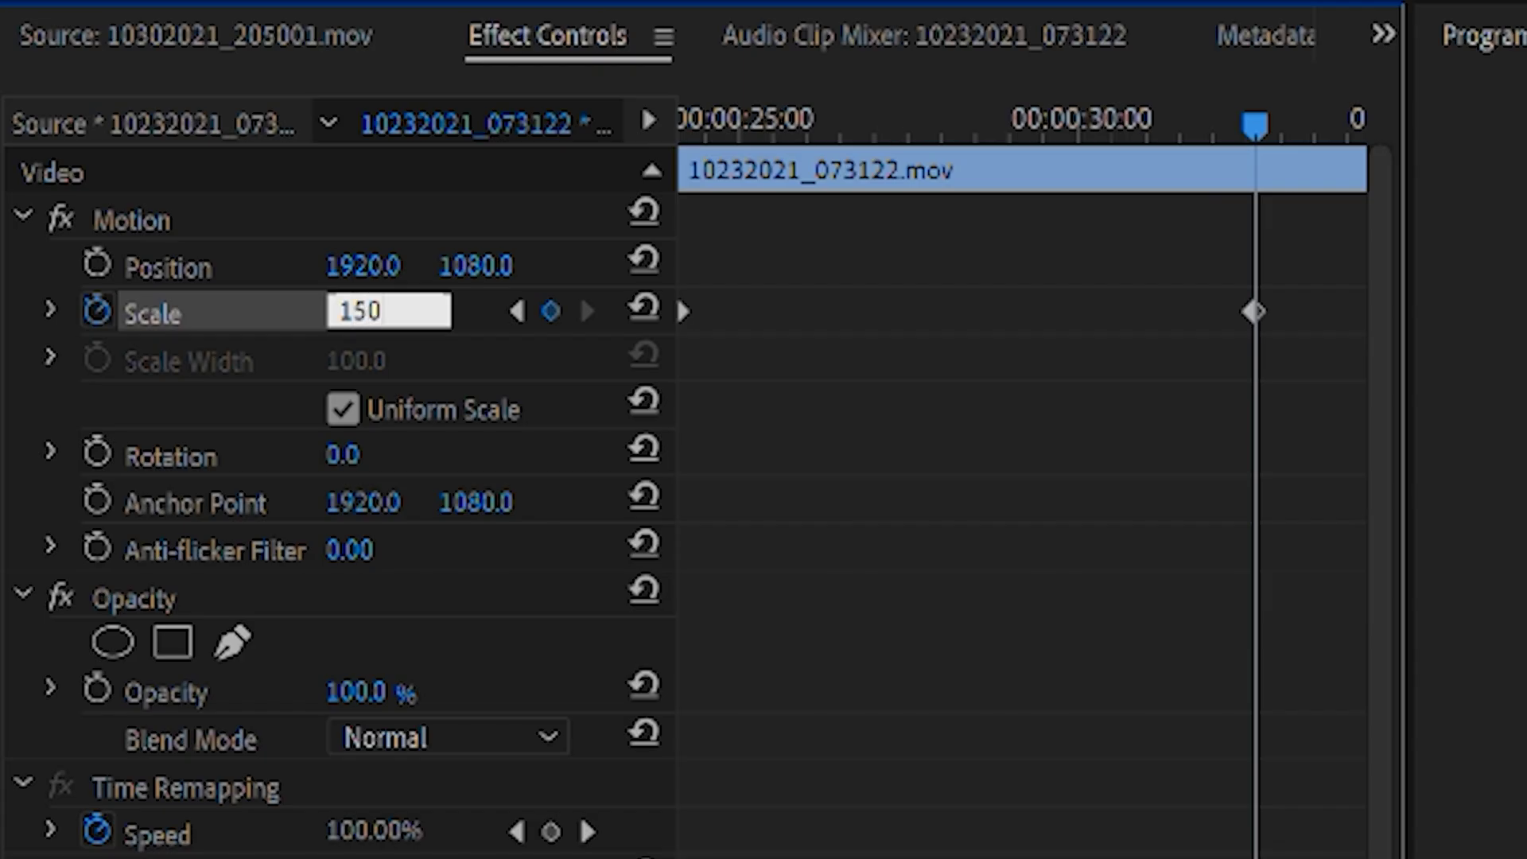
key(Return)
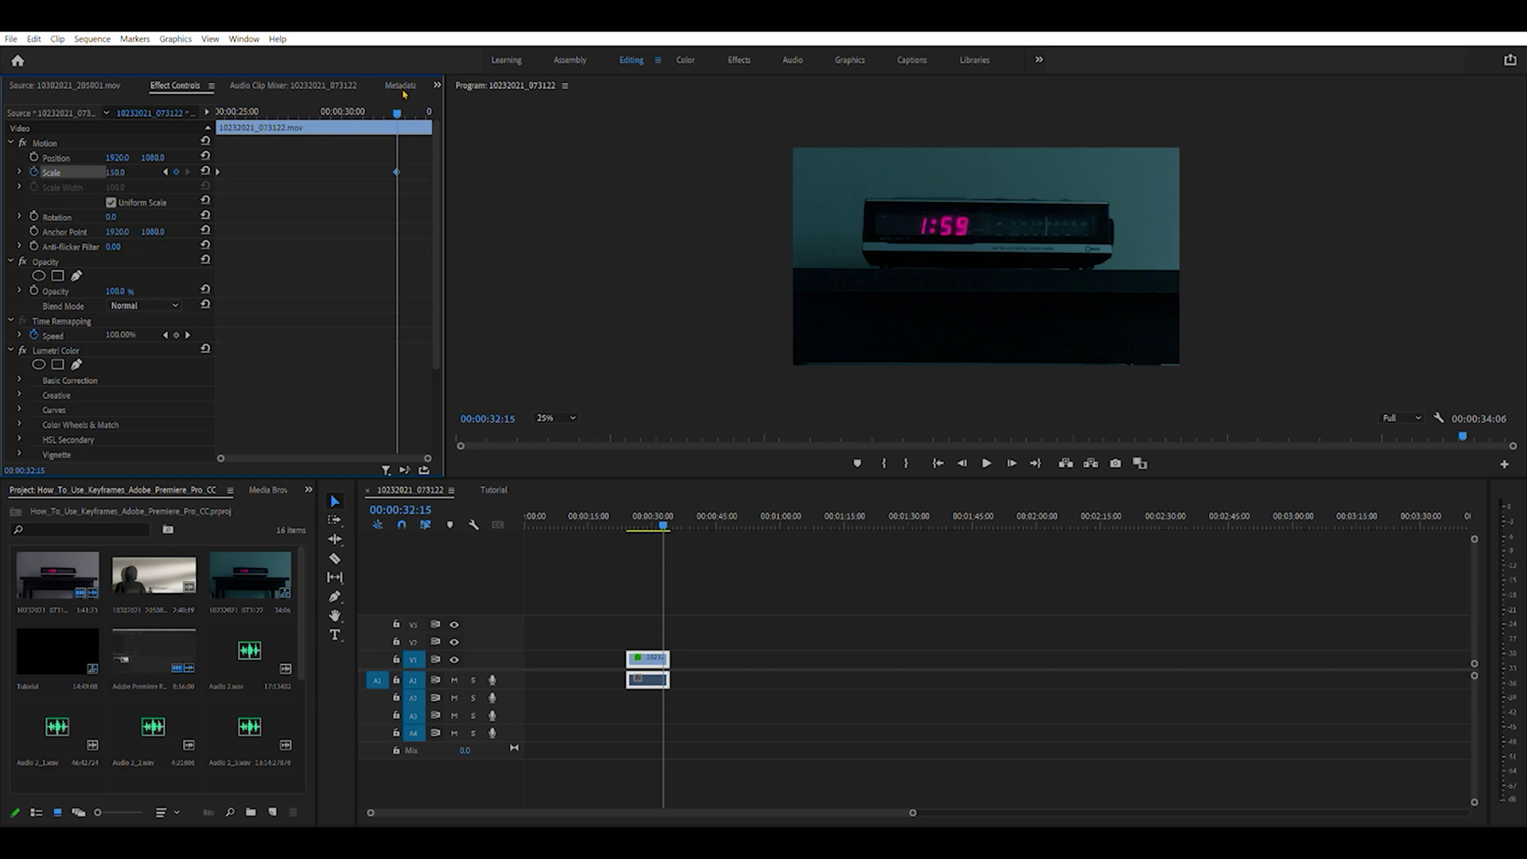
Move the second Scale keyframe to the end of the clip and scrub through the slower zoom.
drag(397, 111, 384, 105)
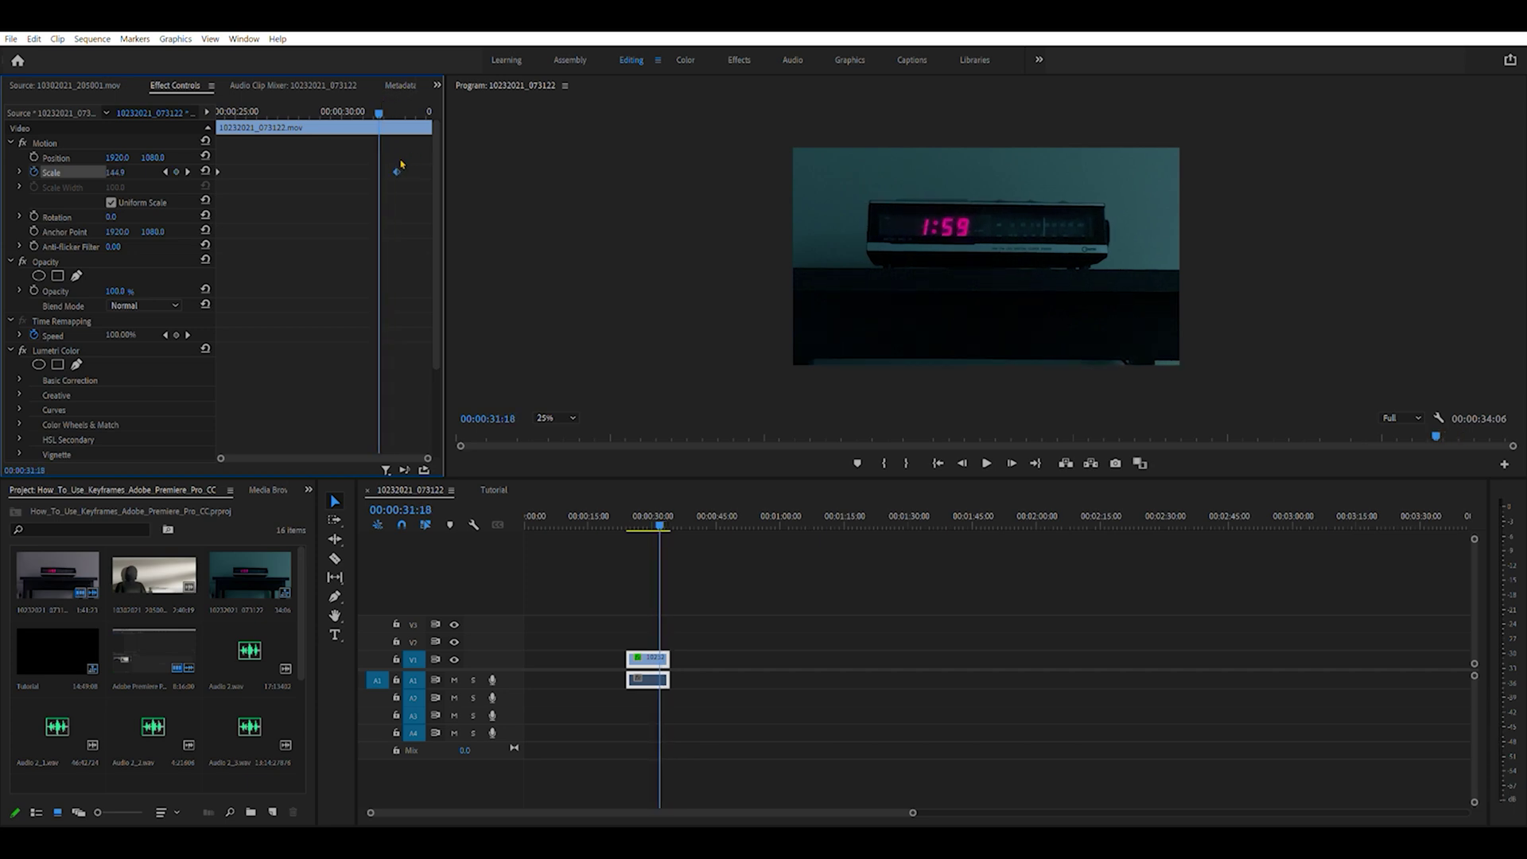
drag(398, 167, 438, 171)
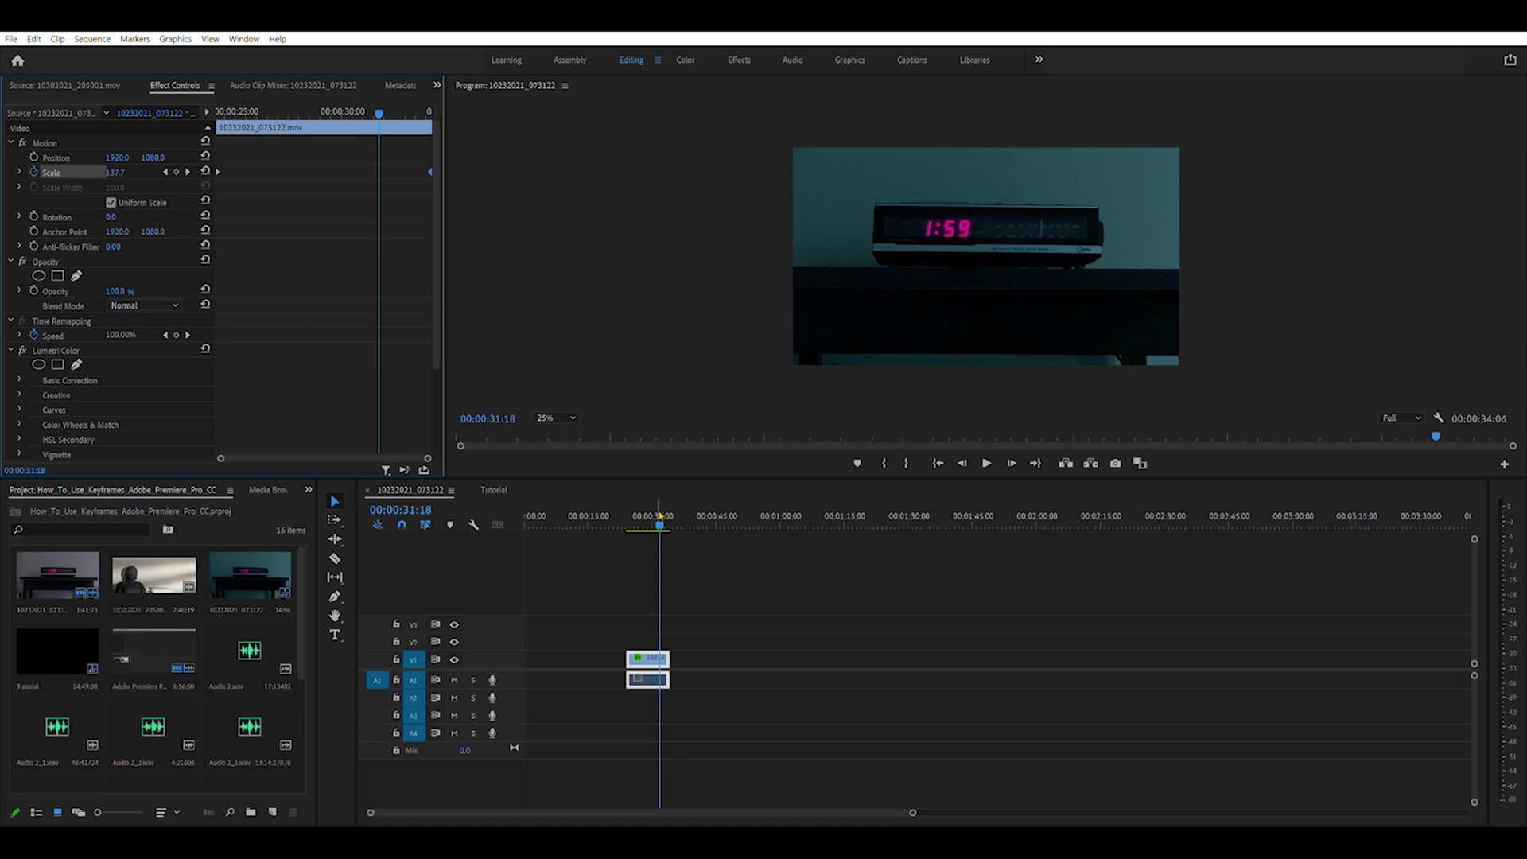
drag(659, 516, 644, 516)
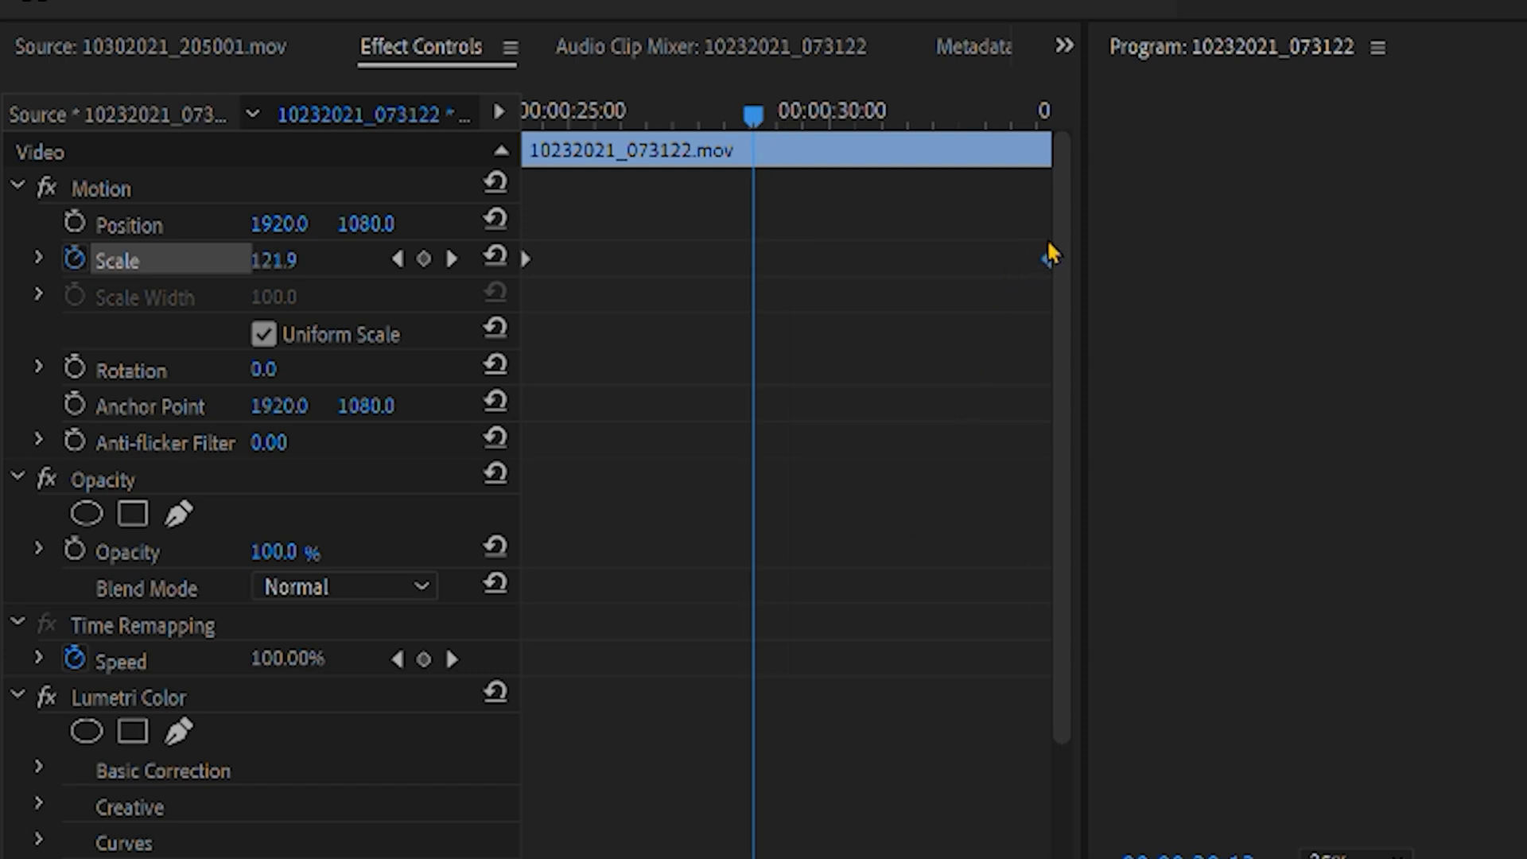
Play back a faster zoom with the end Scale keyframe moved closer to the first, and return that keyframe to the clip's end.
click(1048, 235)
drag(1045, 256, 659, 256)
drag(751, 95, 527, 110)
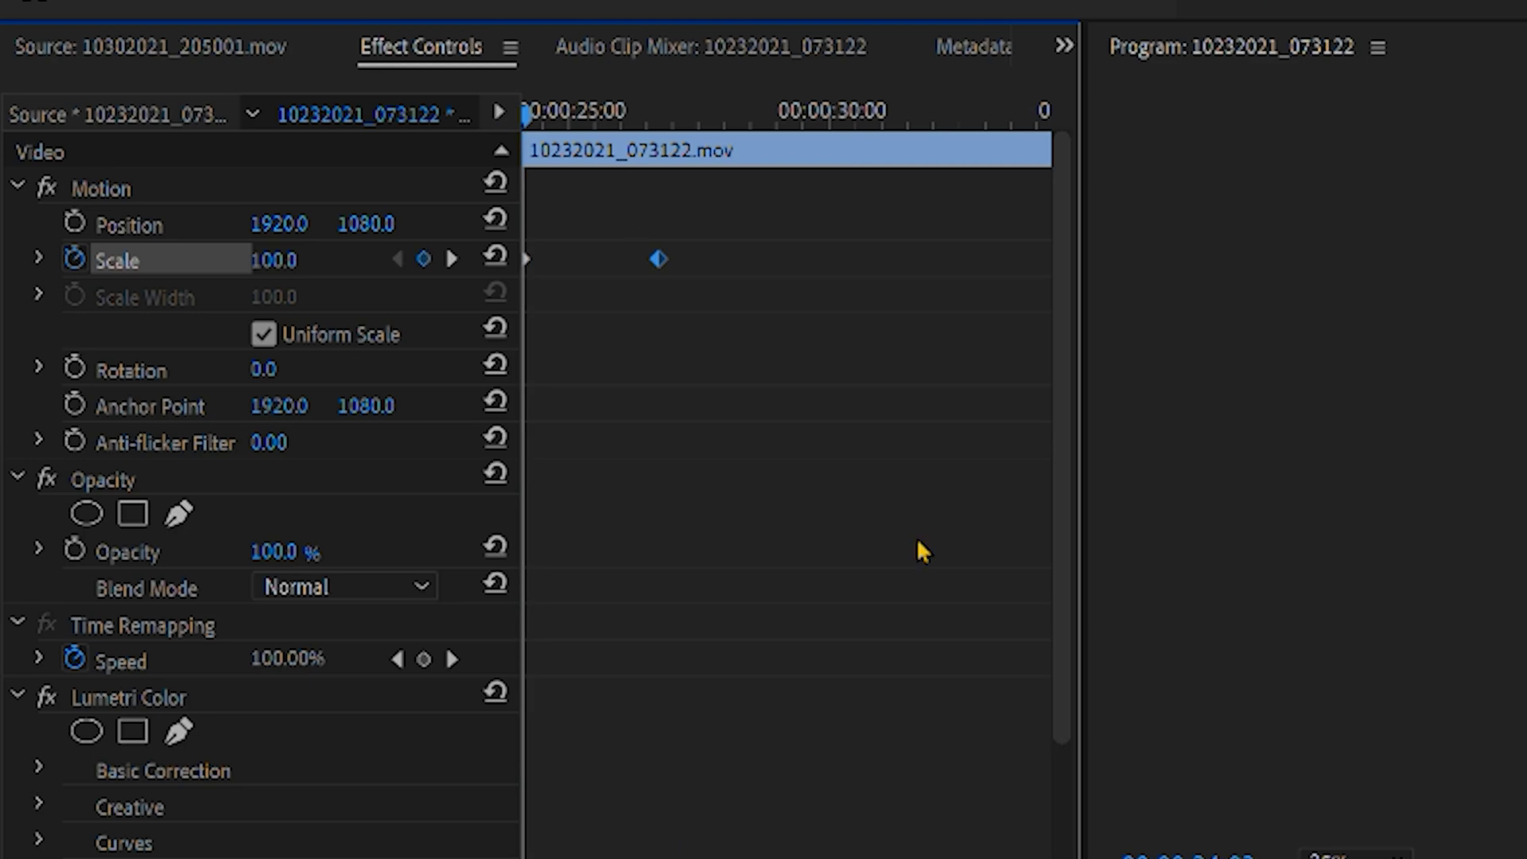
key(space)
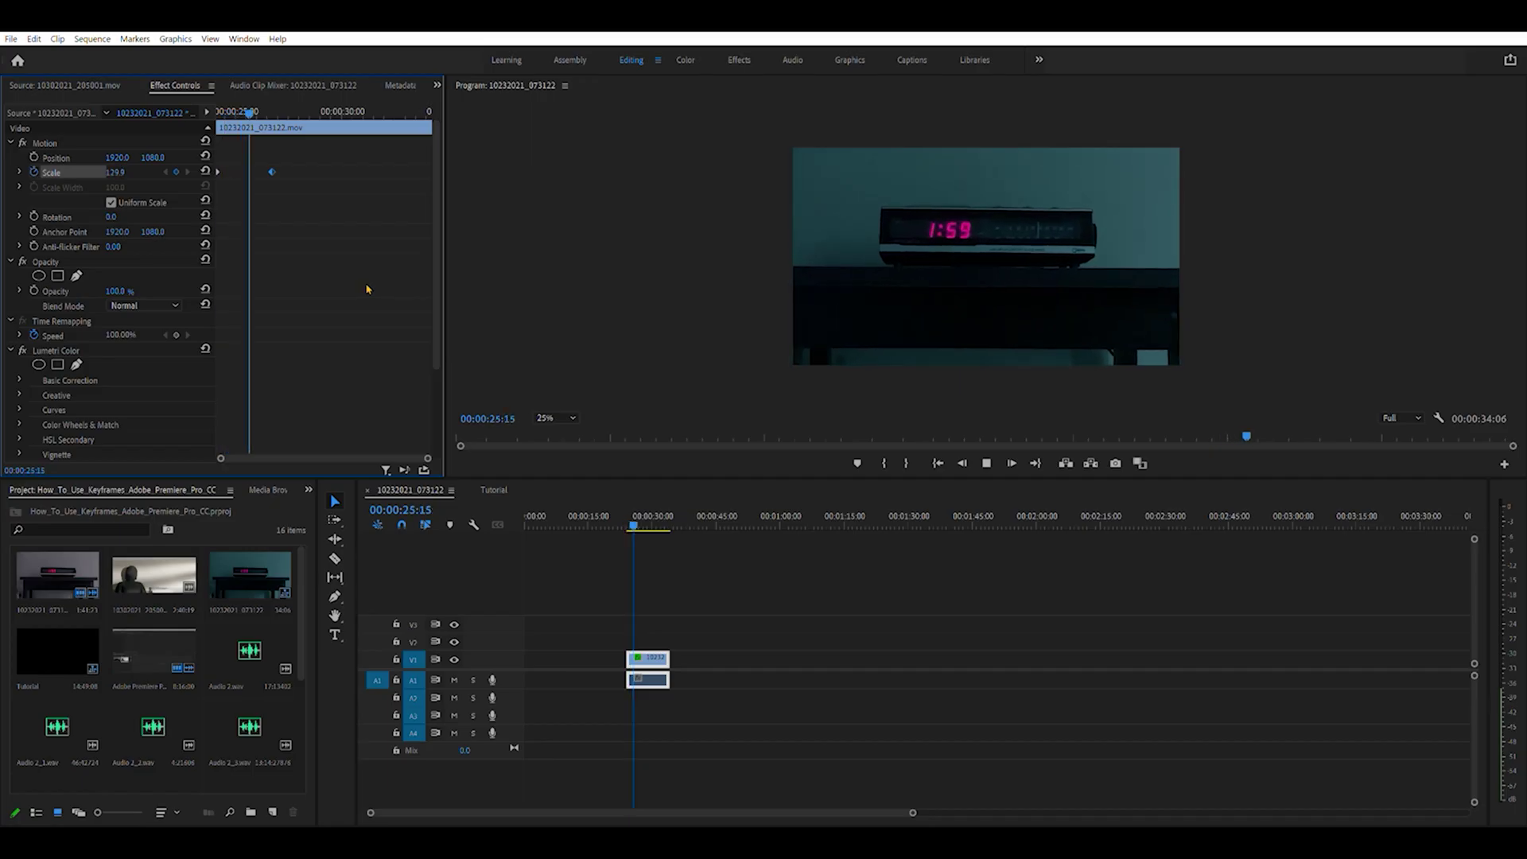
key(space)
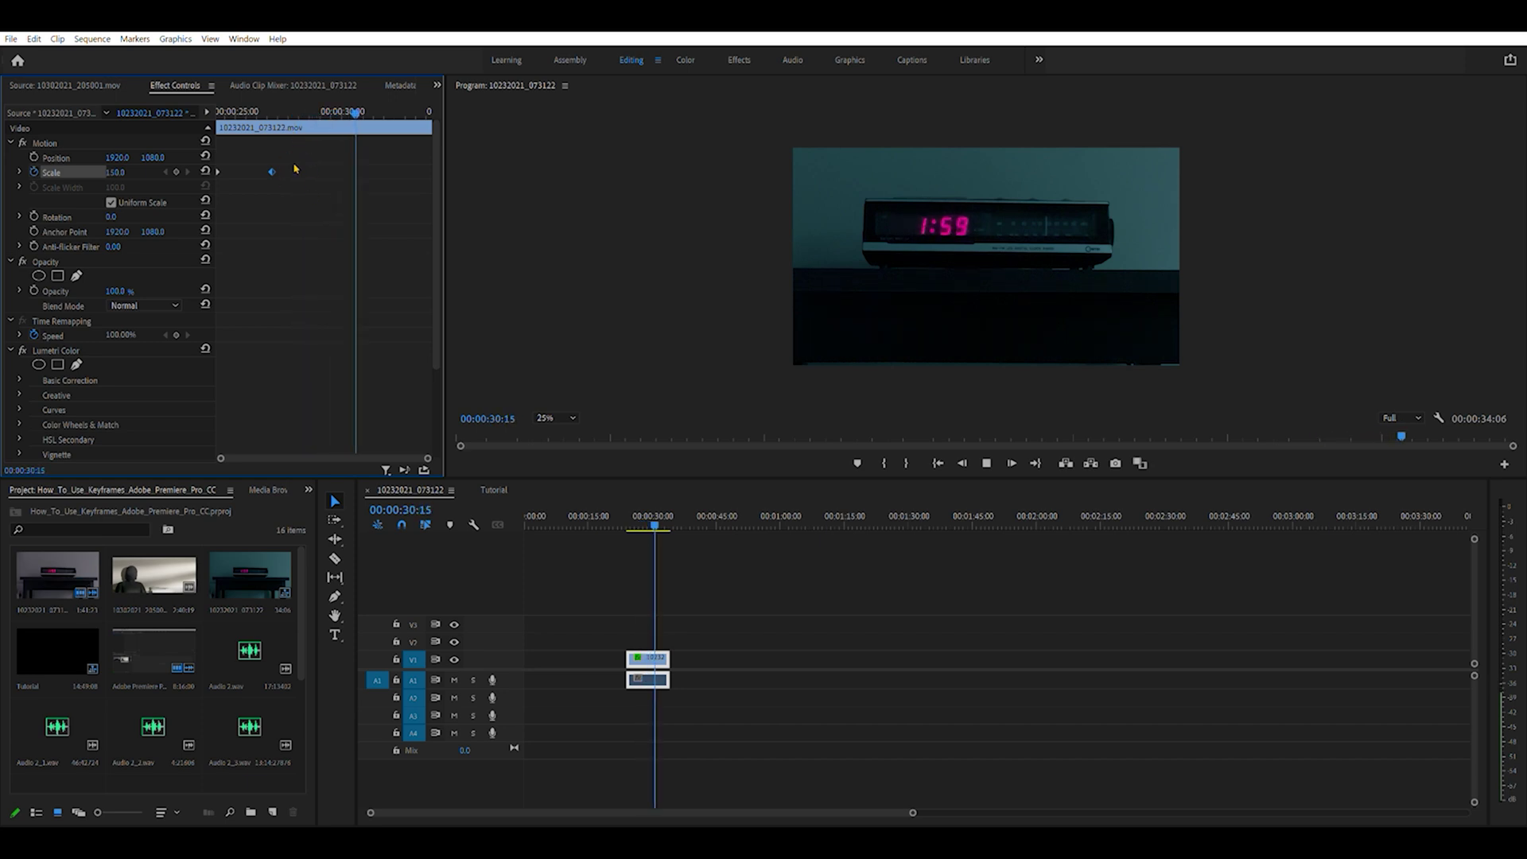
key(space)
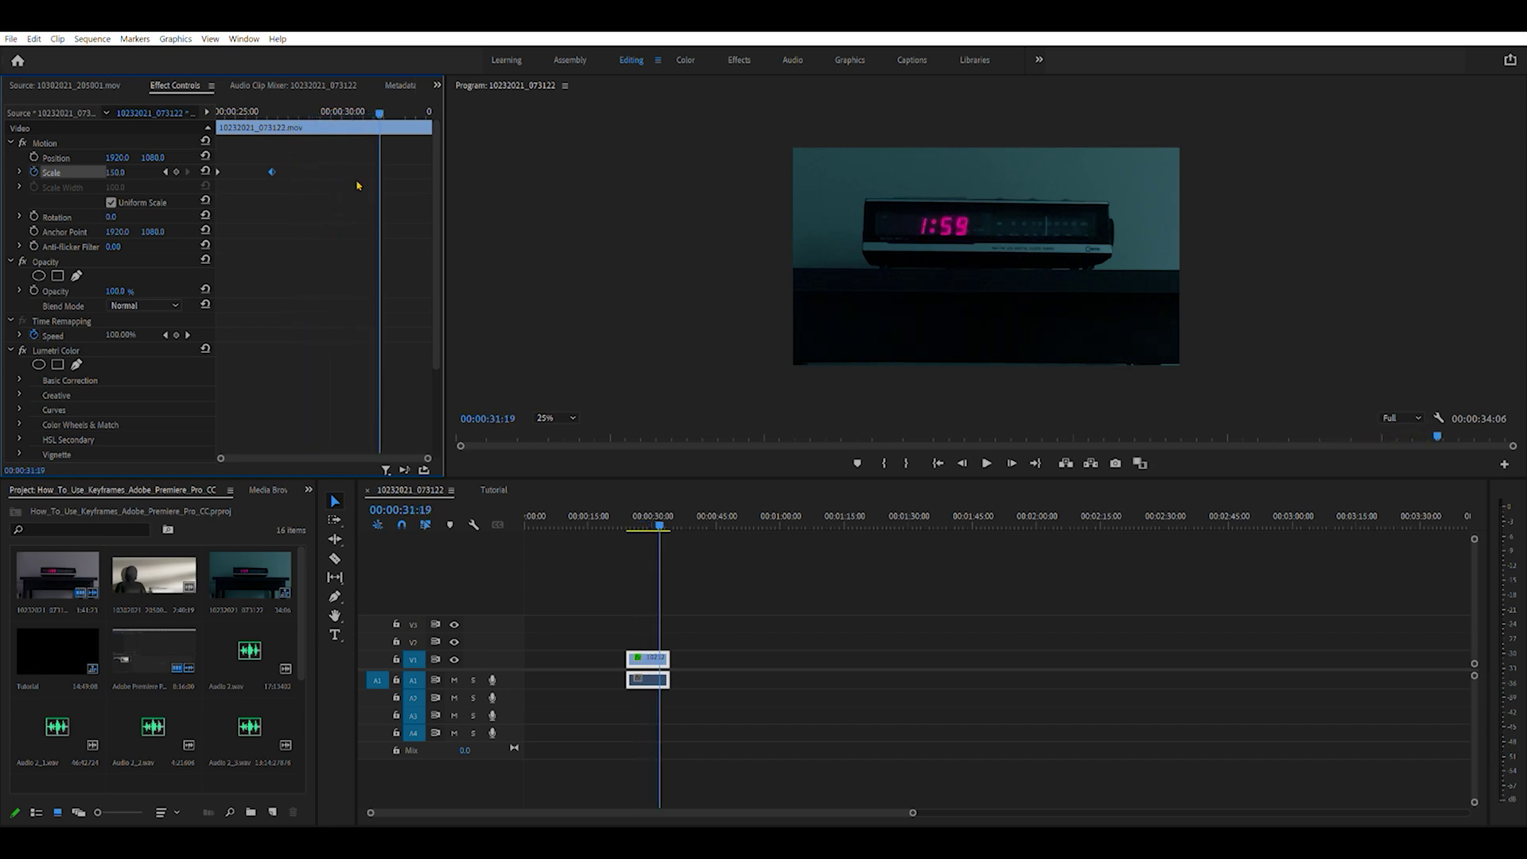
drag(273, 170, 429, 168)
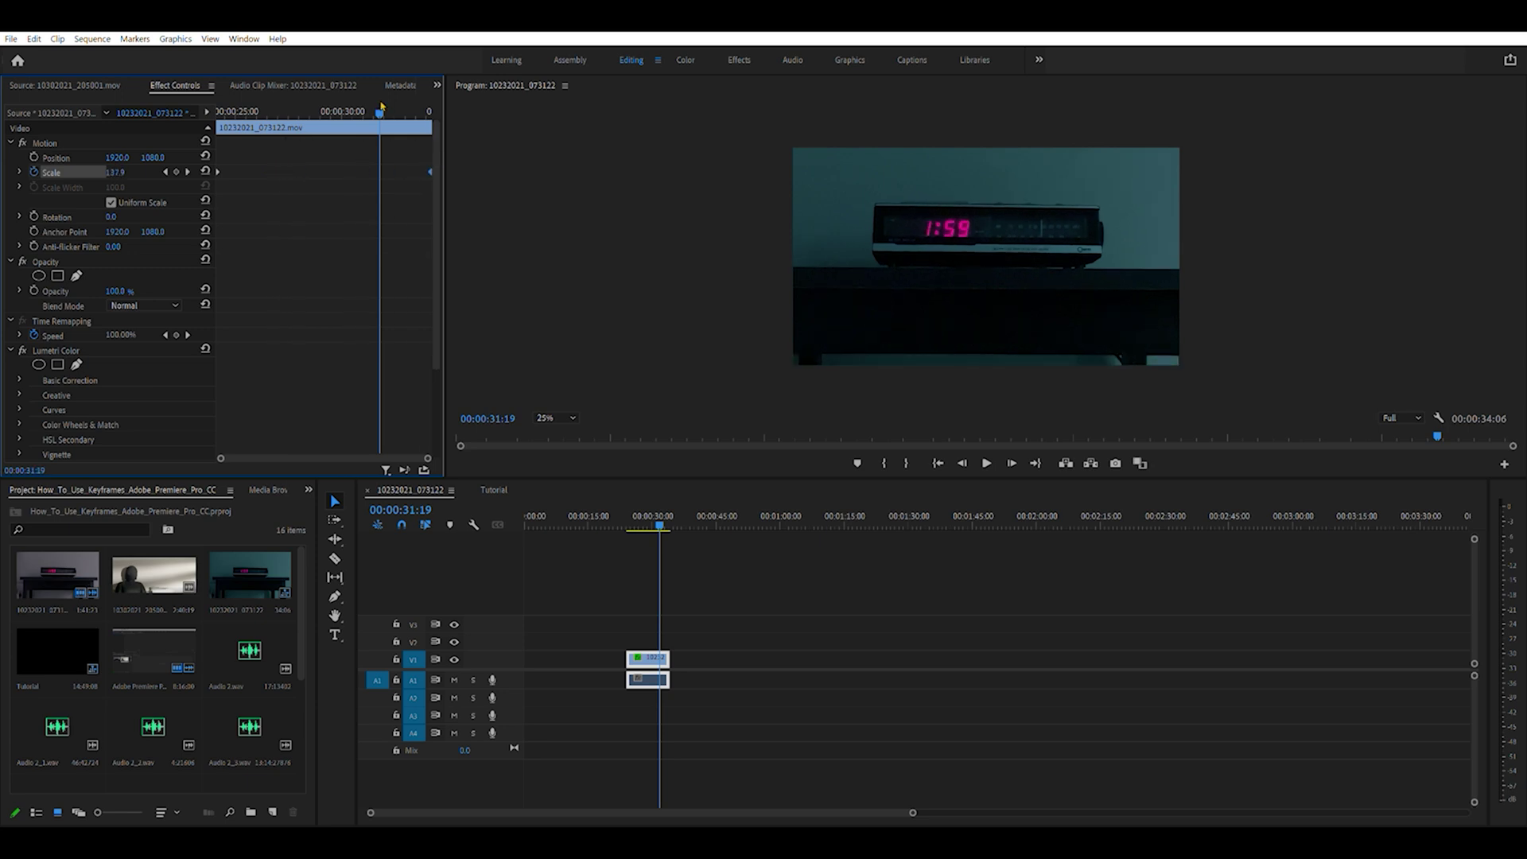
Play back the slow zoom from the start of the alarm-clock clip at 00:00:24:02.
click(244, 115)
drag(244, 121, 217, 116)
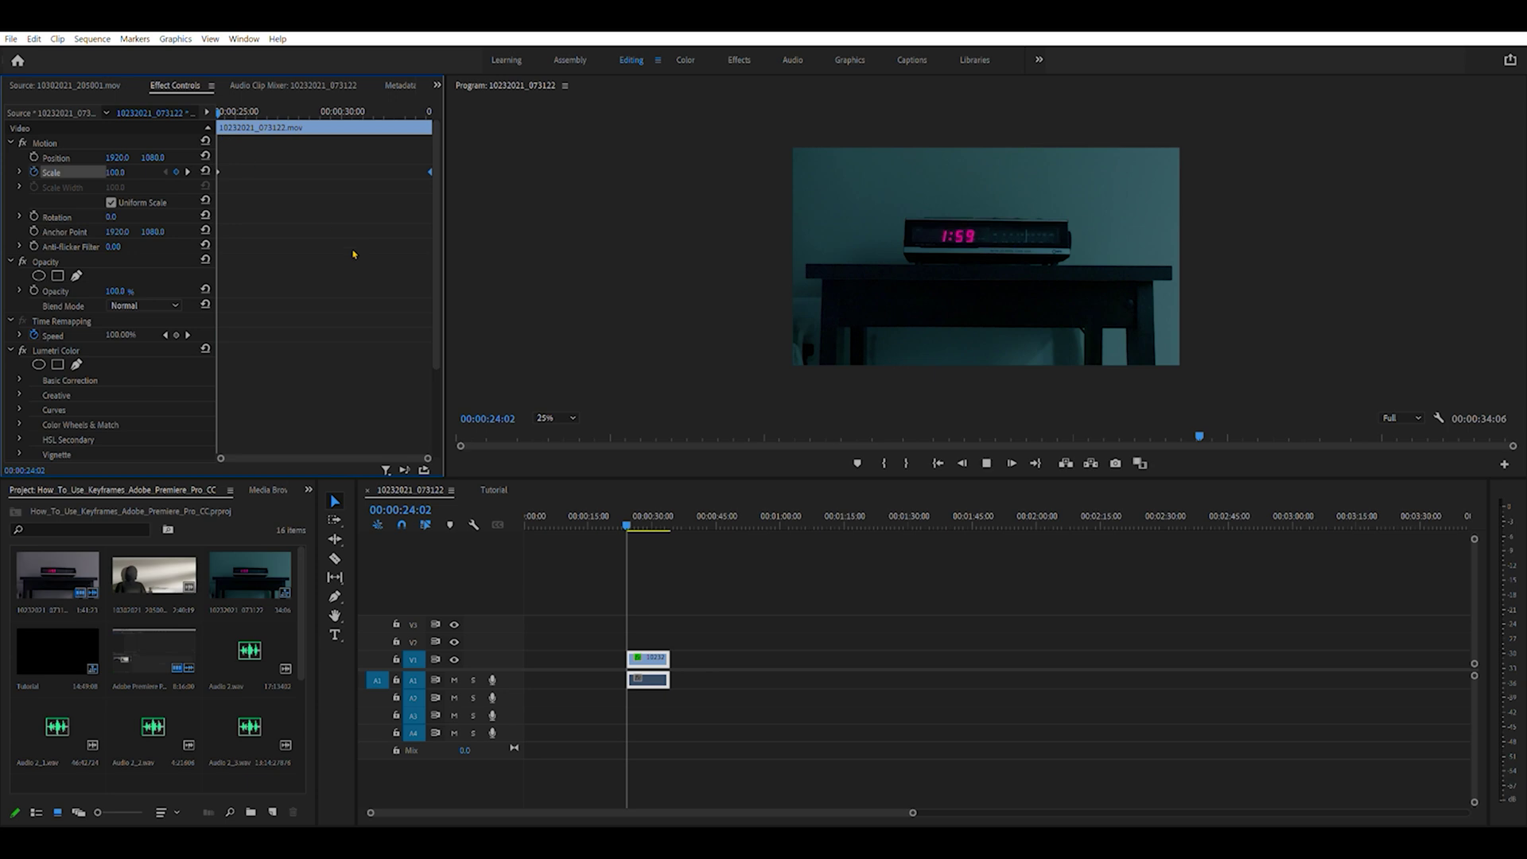
key(space)
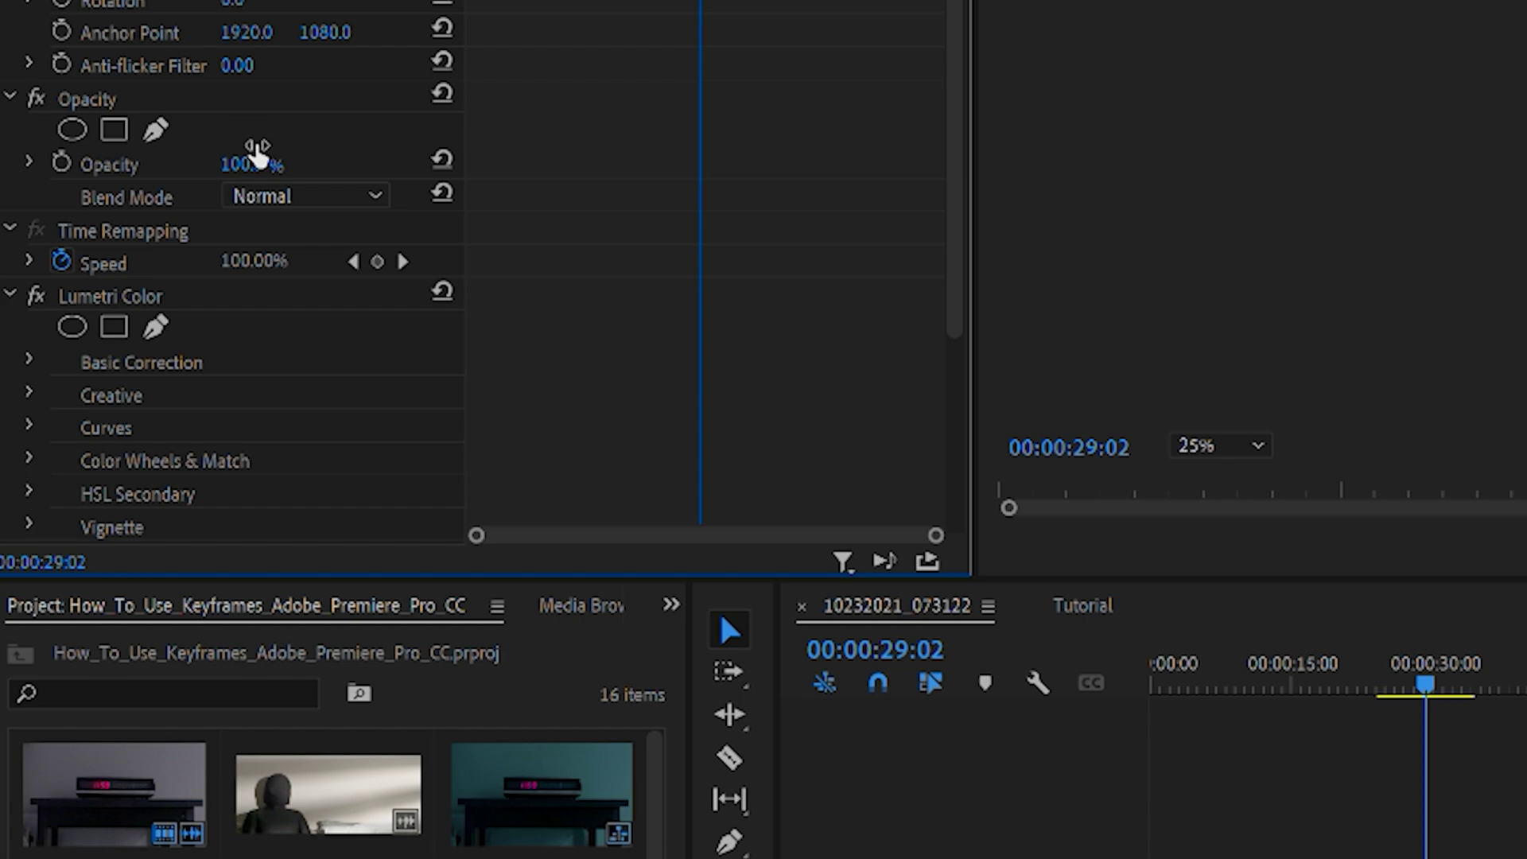
drag(256, 155, 245, 156)
mouse_move(116, 291)
mouse_down()
mouse_move(87, 291)
mouse_move(120, 291)
mouse_move(114, 280)
mouse_up()
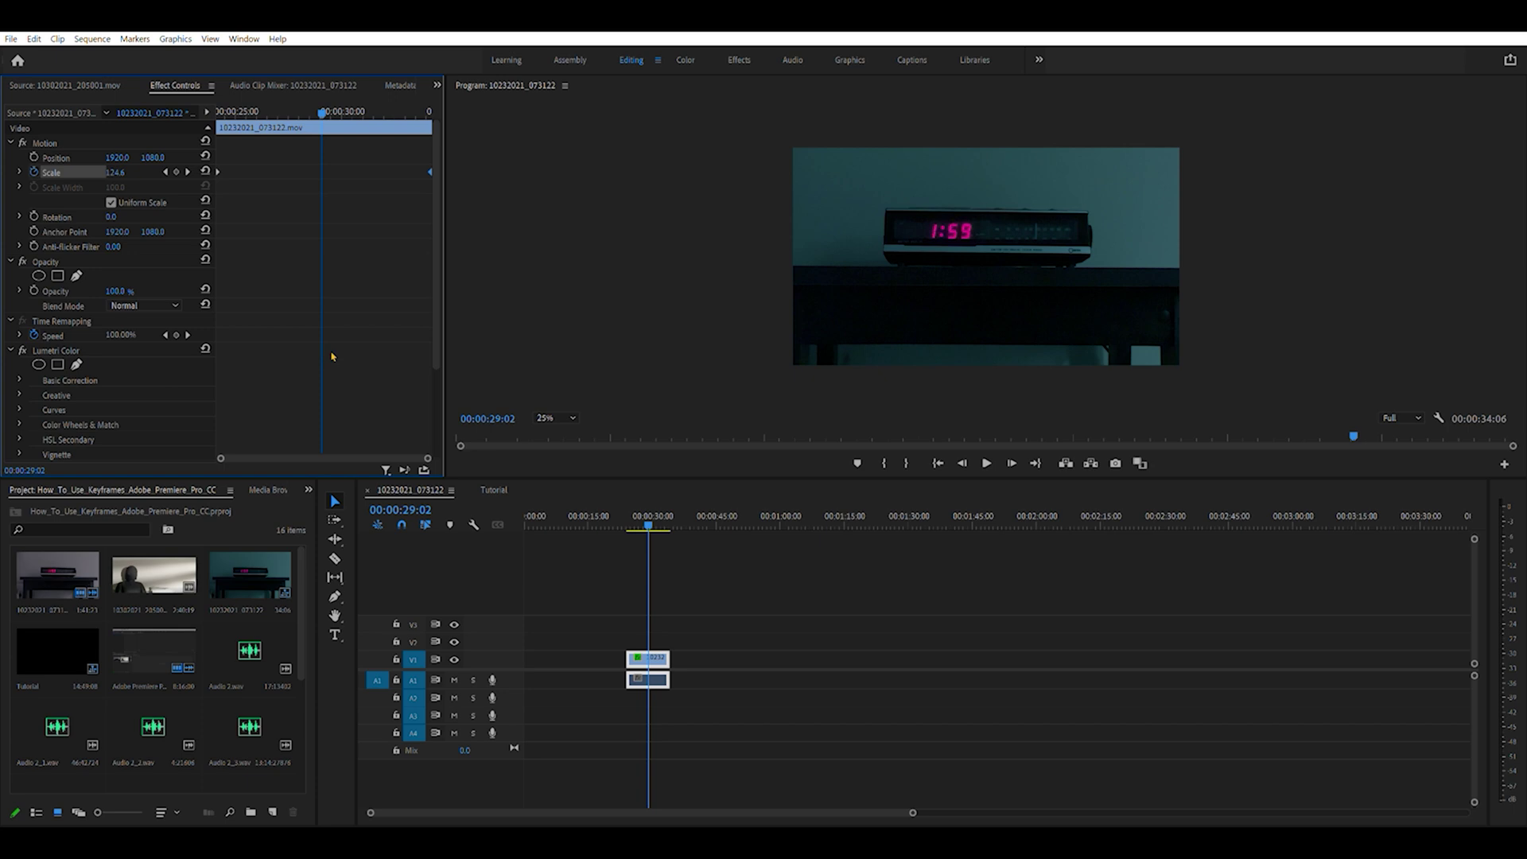
click(454, 659)
click(457, 657)
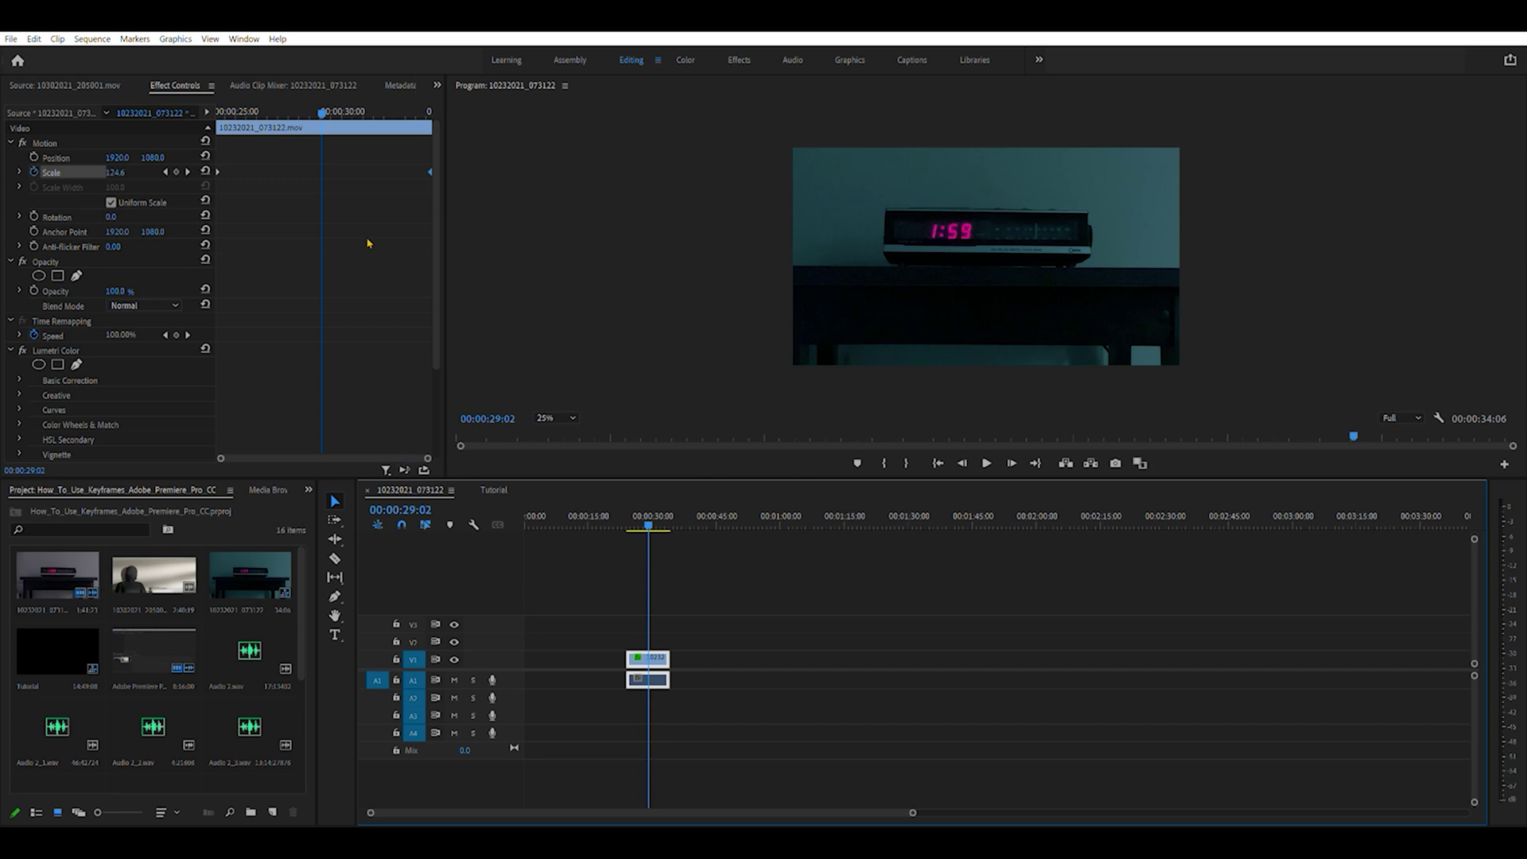
Set the alarm-clock clip's Opacity to 0% at 00:00:24:02 and turn on Opacity keyframing there.
drag(323, 110, 219, 111)
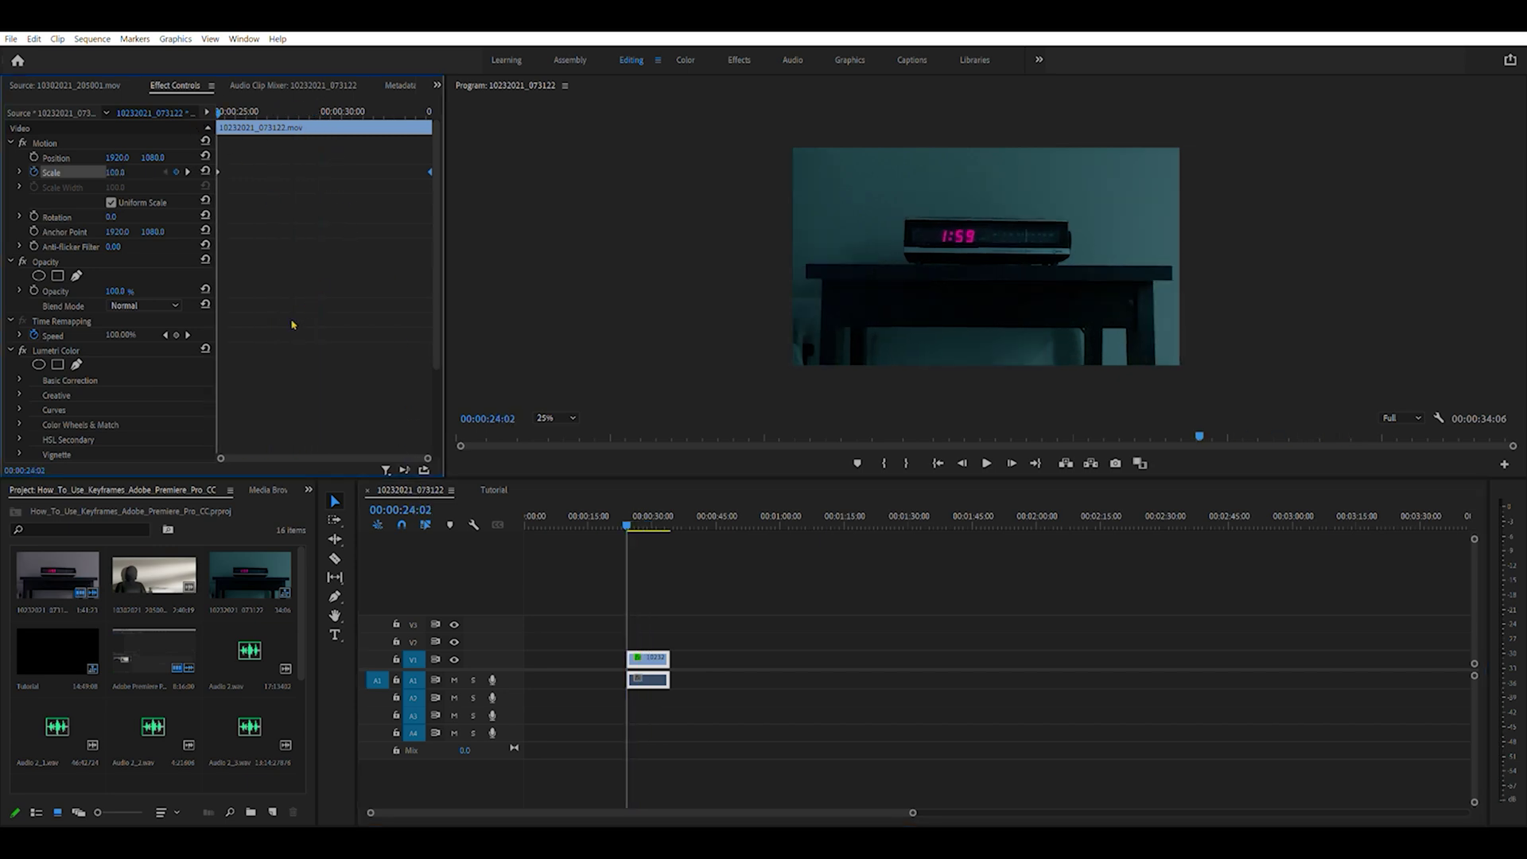
click(128, 288)
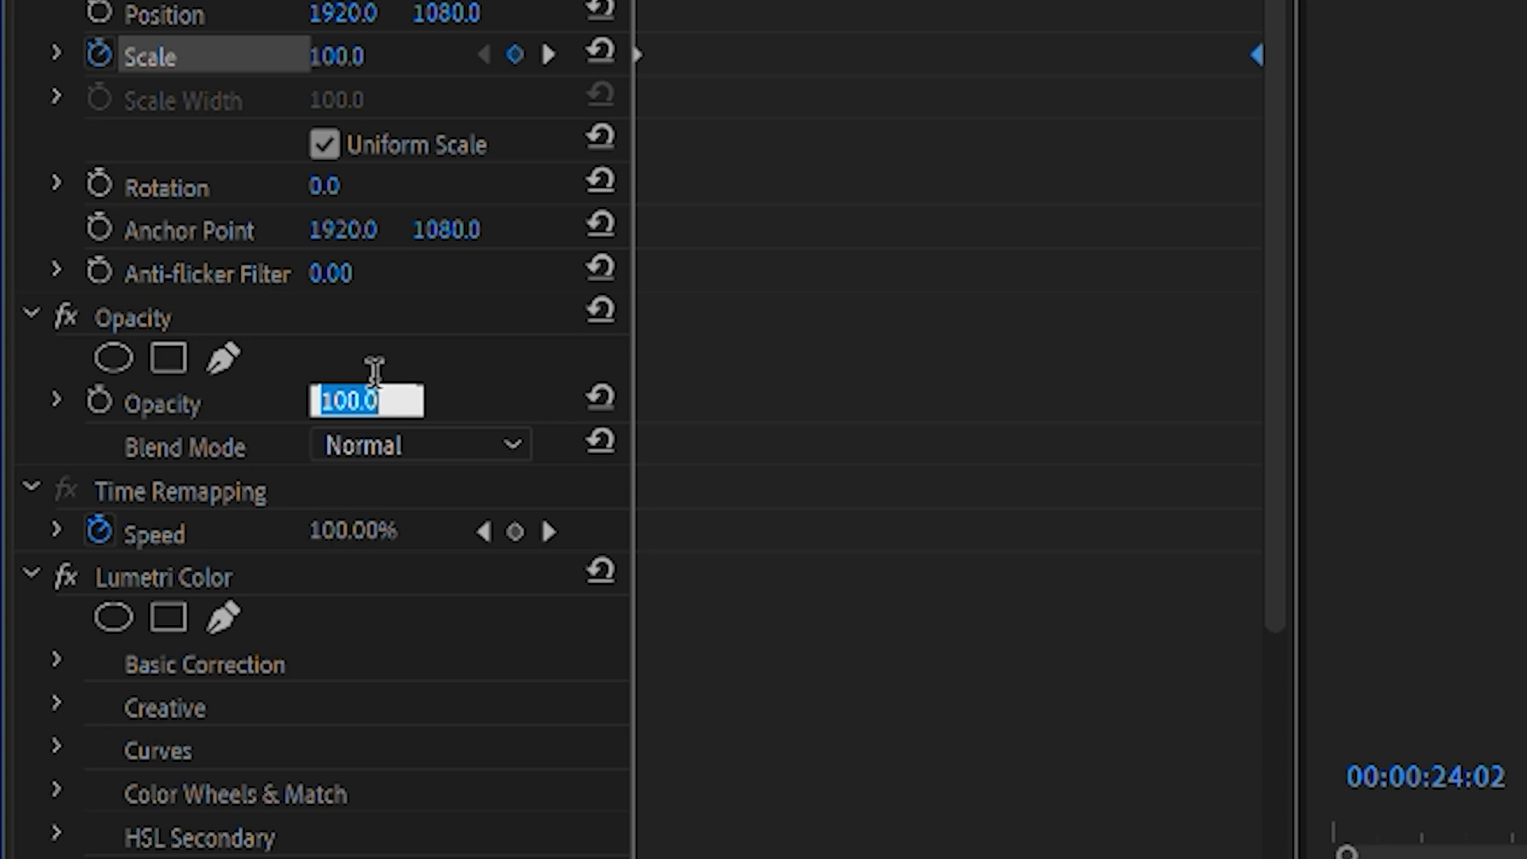
key(BackSpace)
text(0)
key(Return)
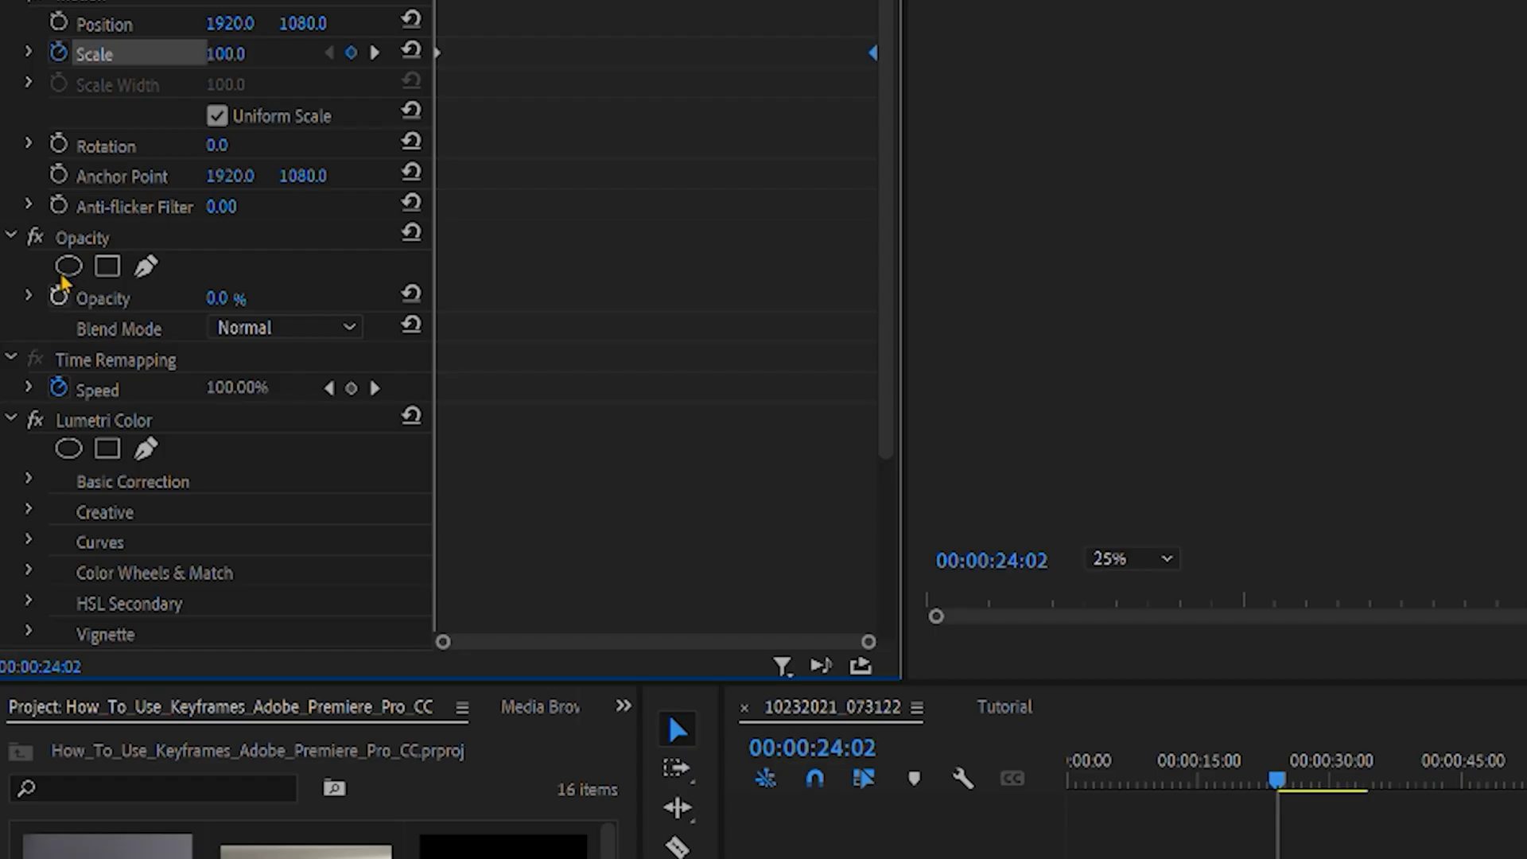
click(34, 290)
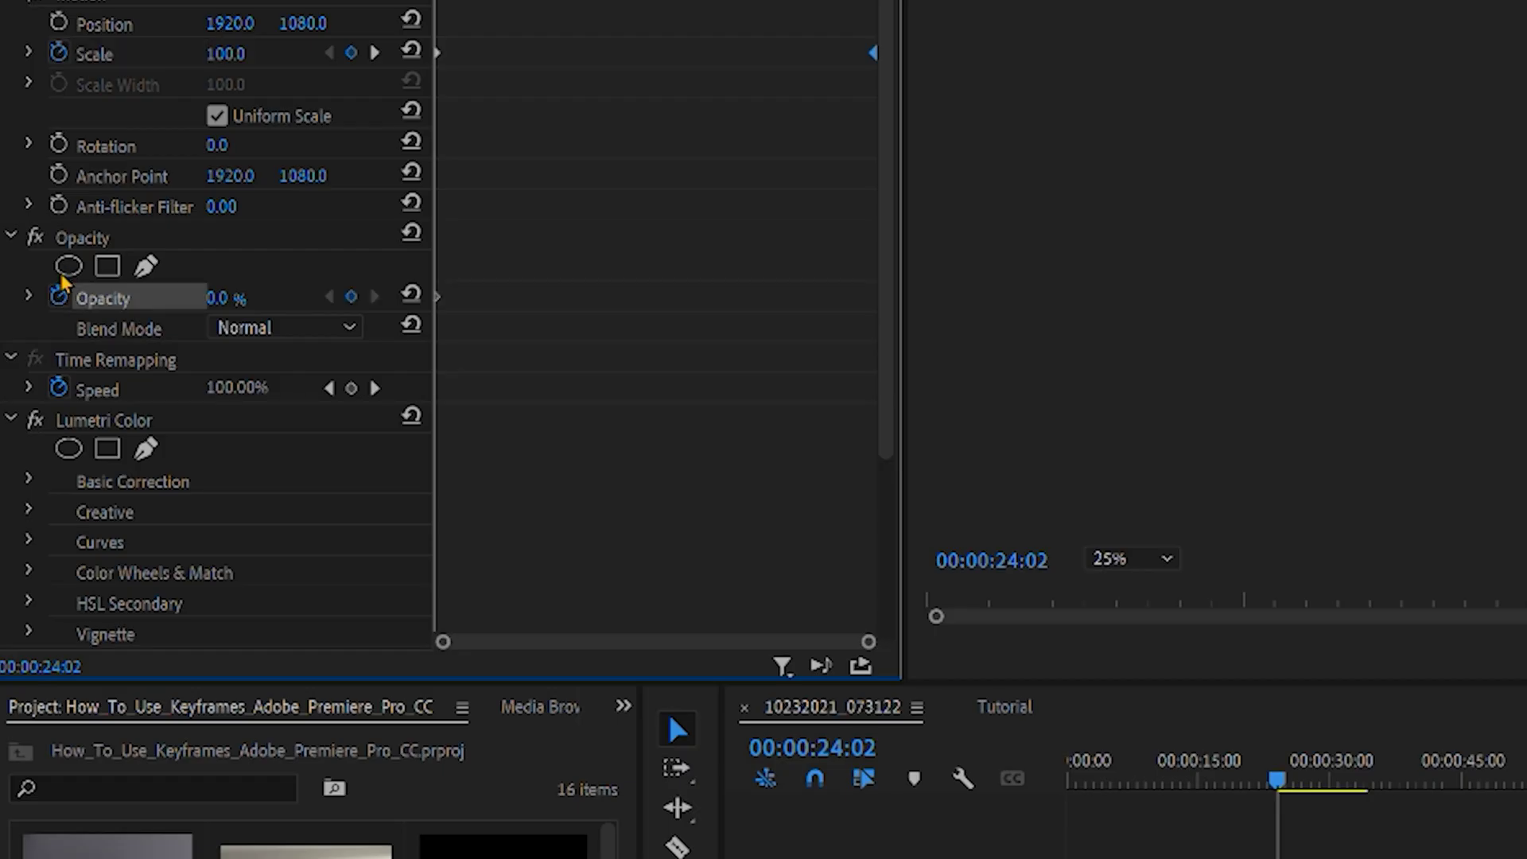
Add a second Opacity keyframe of 100% at 00:00:26:12 to complete the fade-in.
key(space)
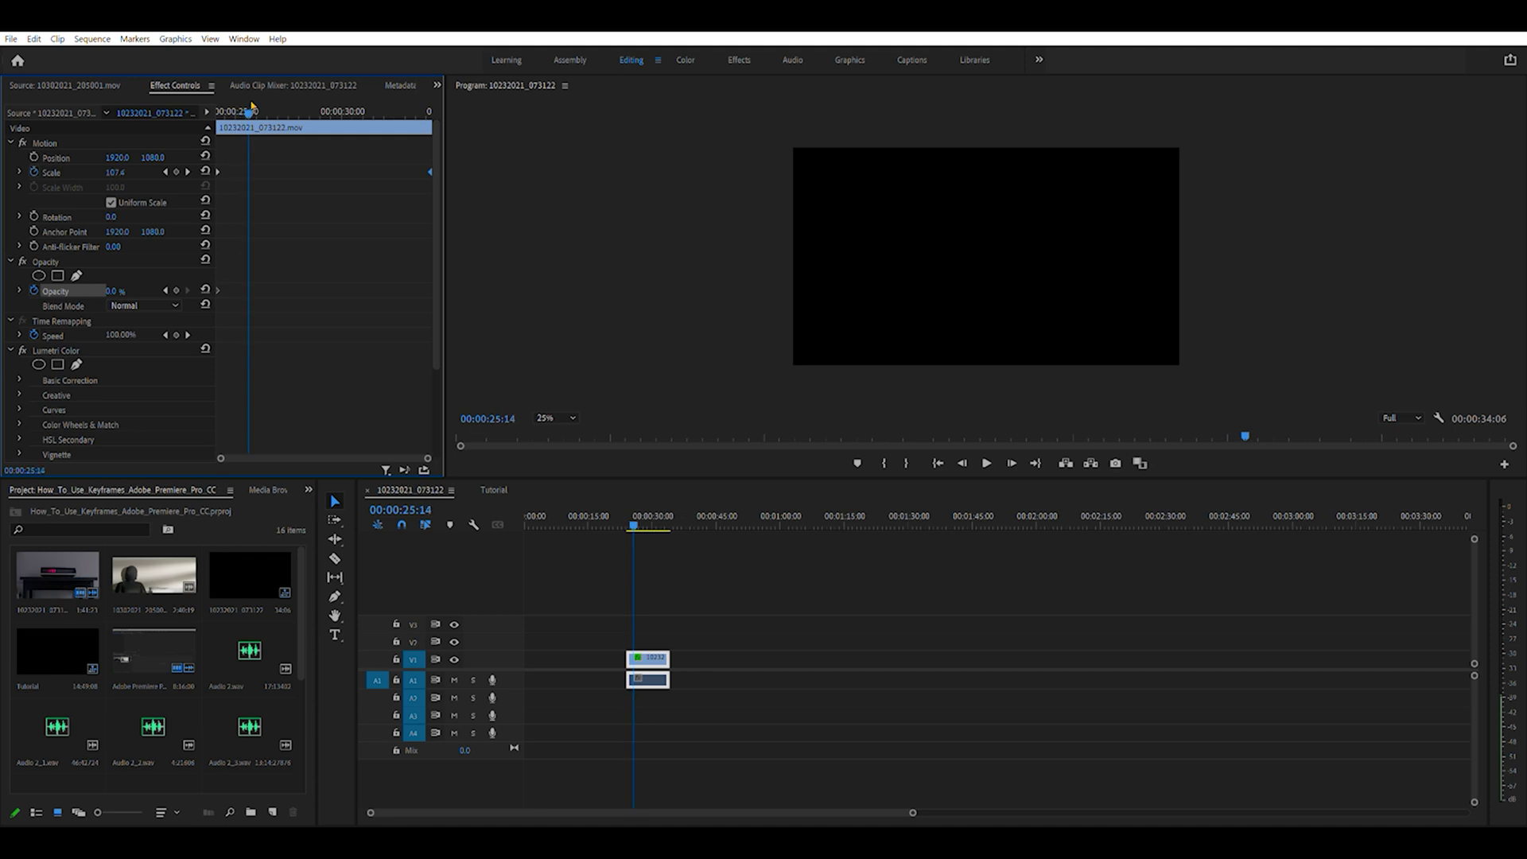
drag(251, 106, 271, 106)
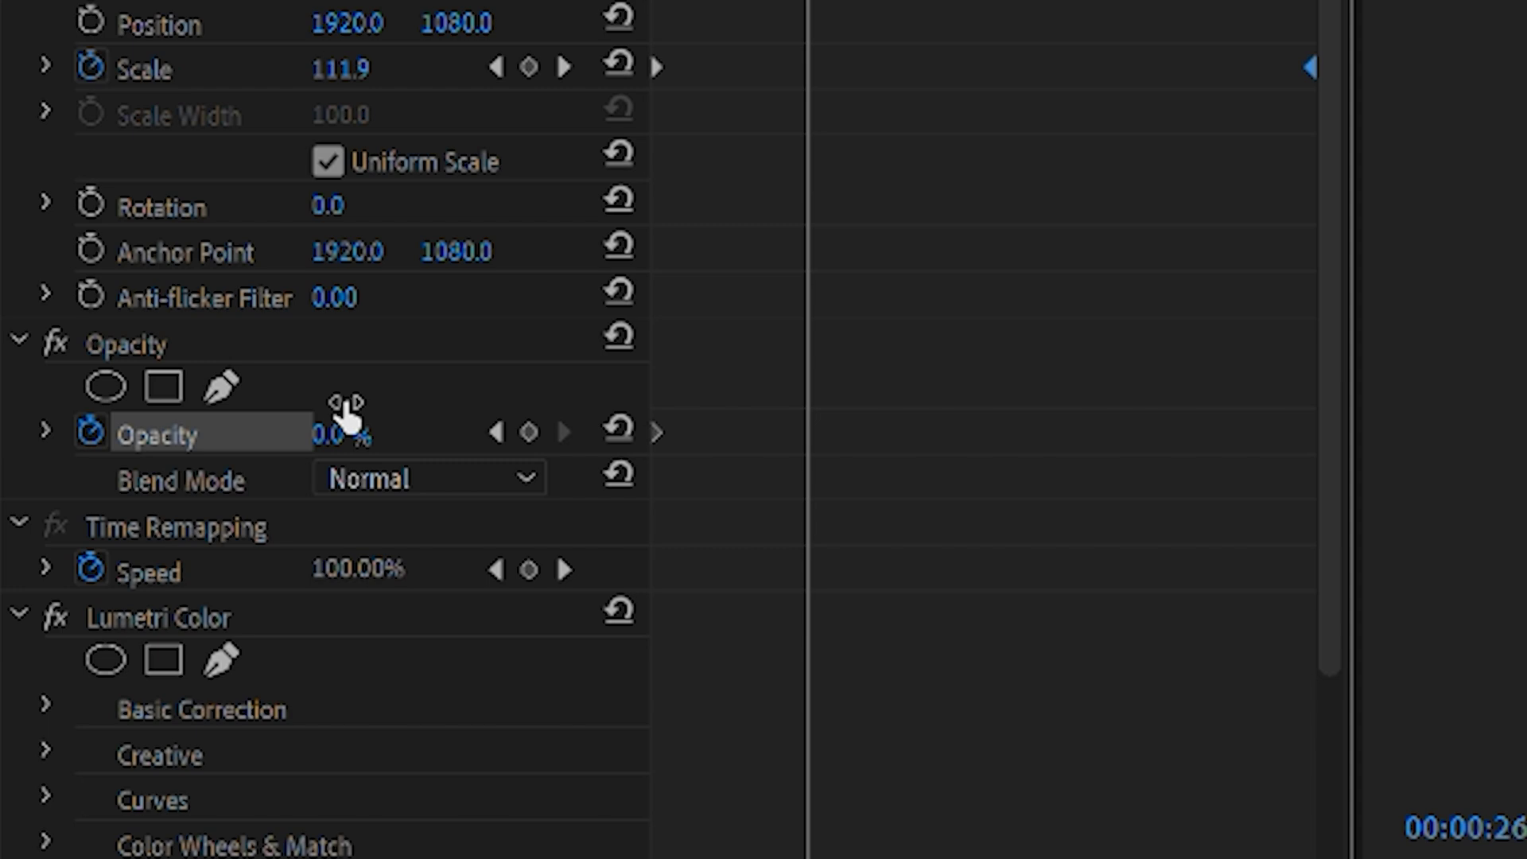
click(339, 420)
key(BackSpace)
text(100)
key(Return)
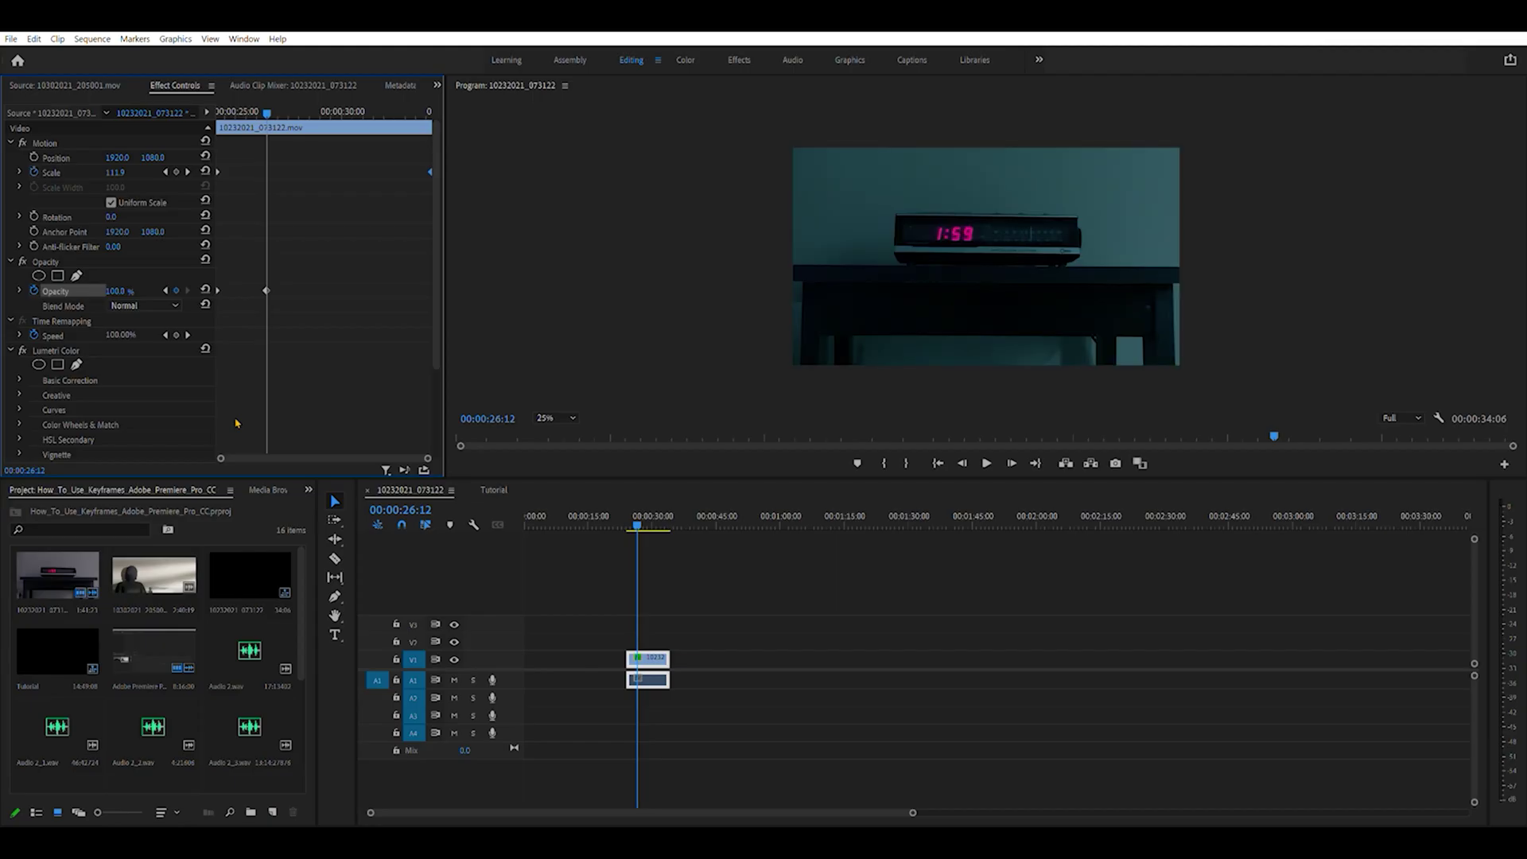
Play back the fade-in from the start of the alarm-clock clip.
click(635, 517)
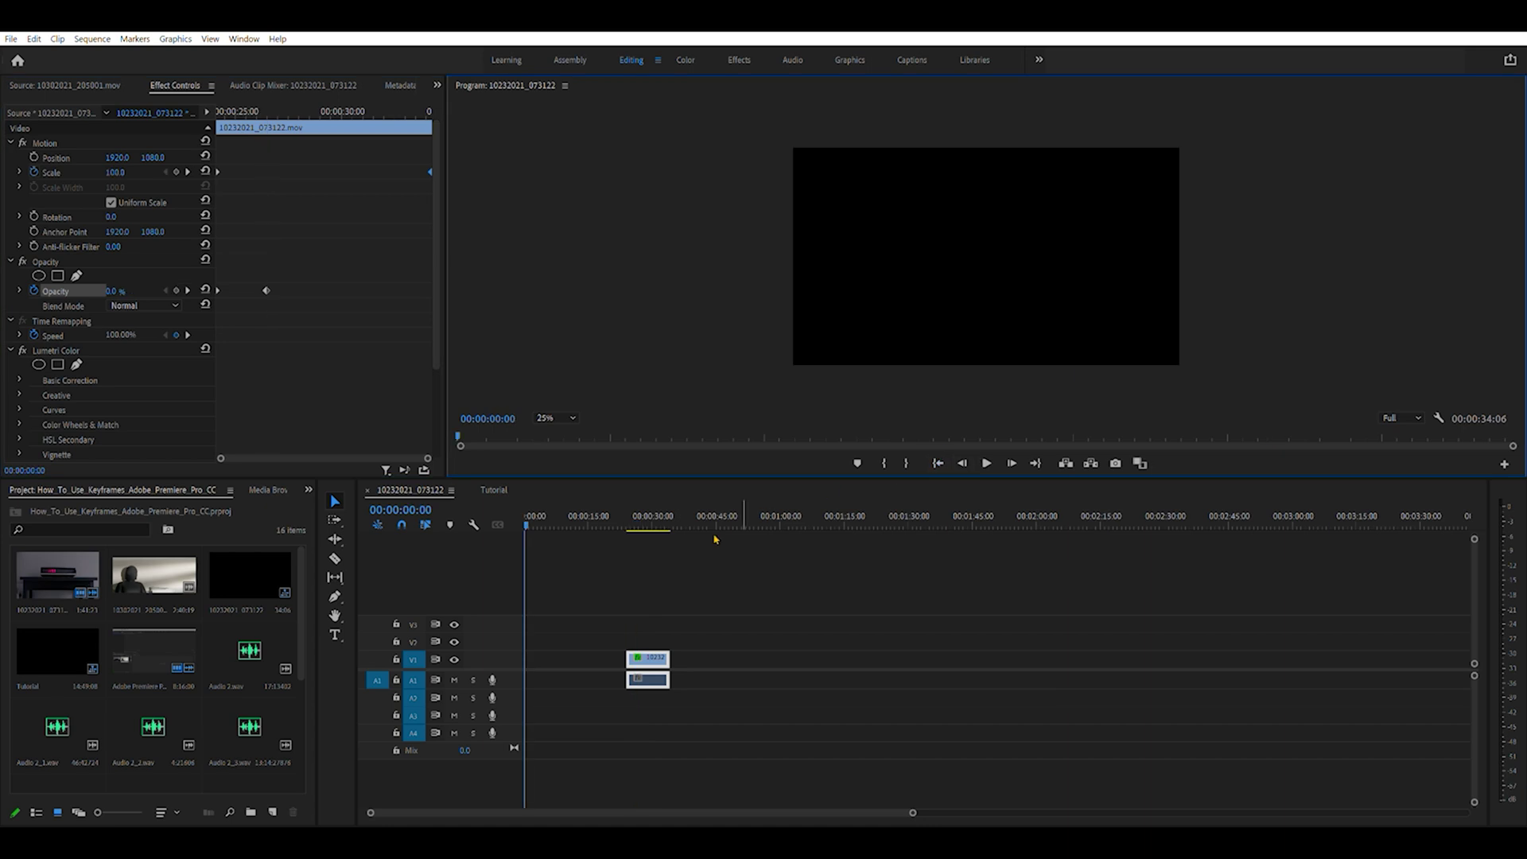
drag(634, 515, 627, 516)
click(984, 461)
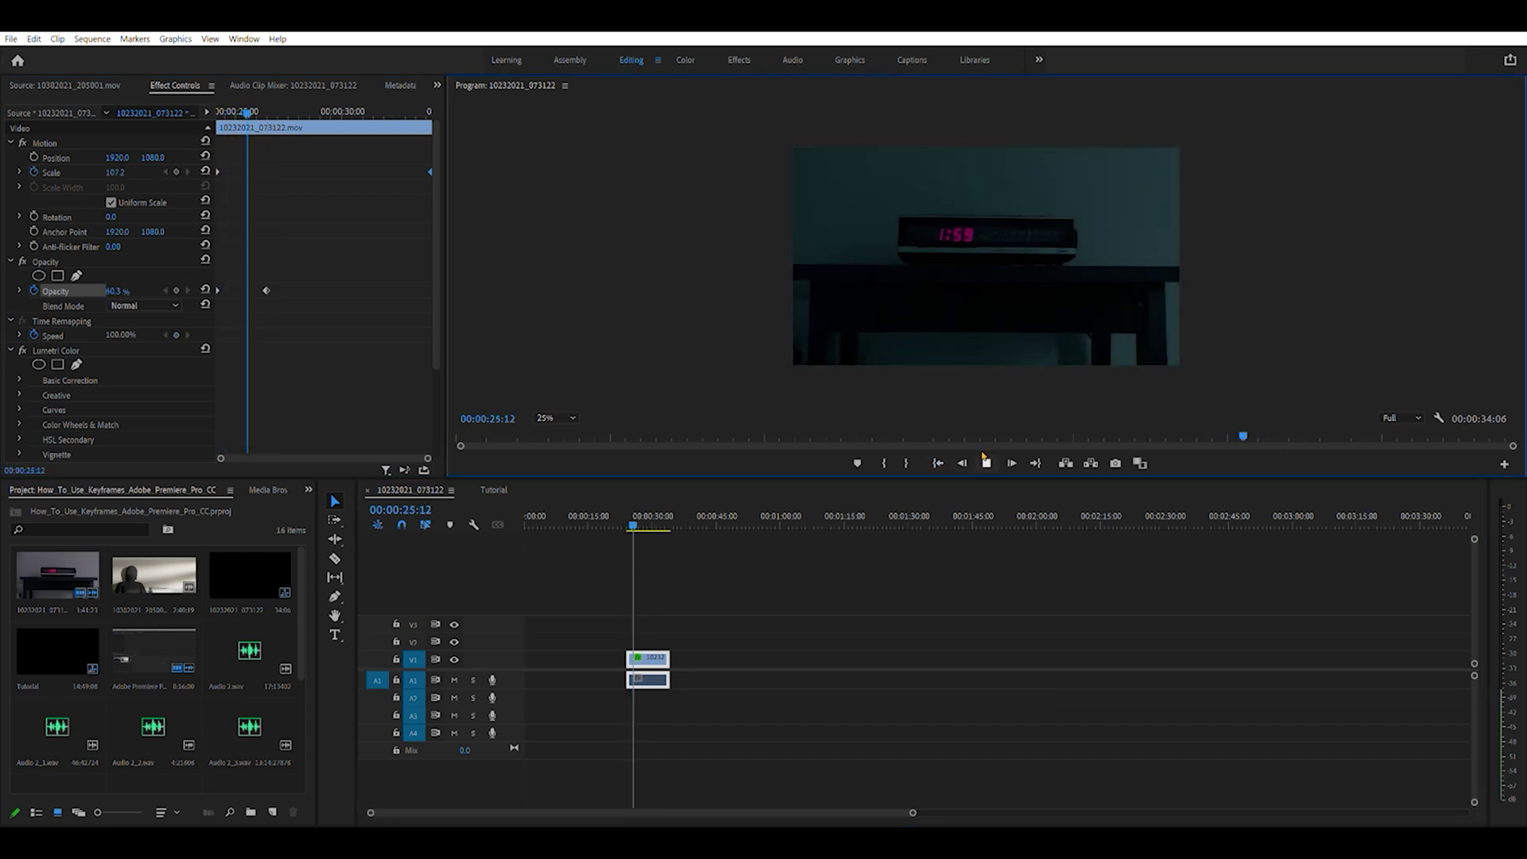
click(631, 517)
drag(630, 517, 625, 516)
key(space)
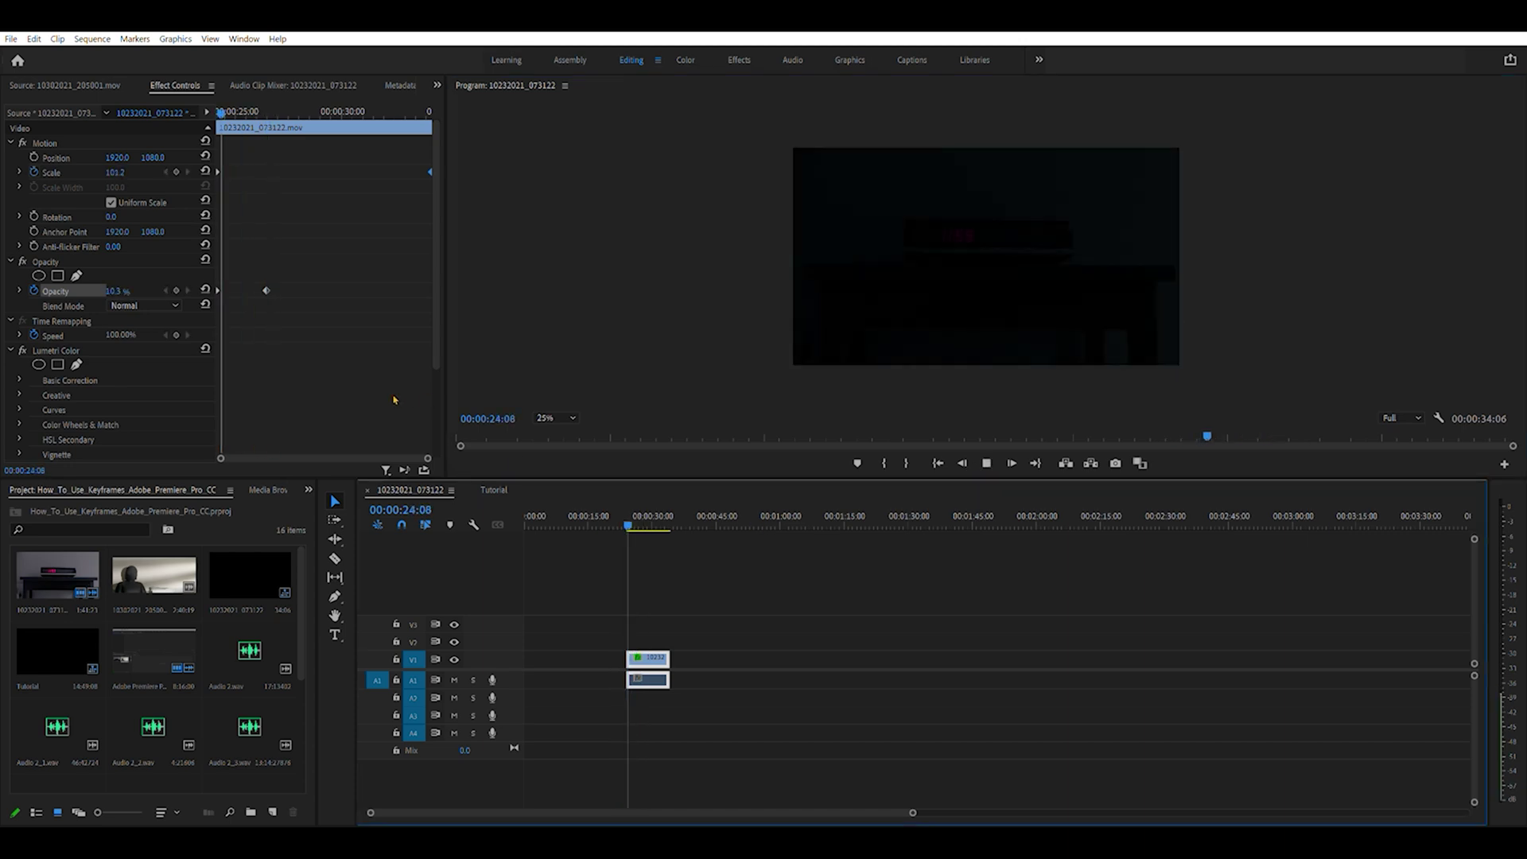
Move the 100% Opacity keyframe out to 00:00:27:22 and play back the slower fade-in.
drag(267, 290, 300, 284)
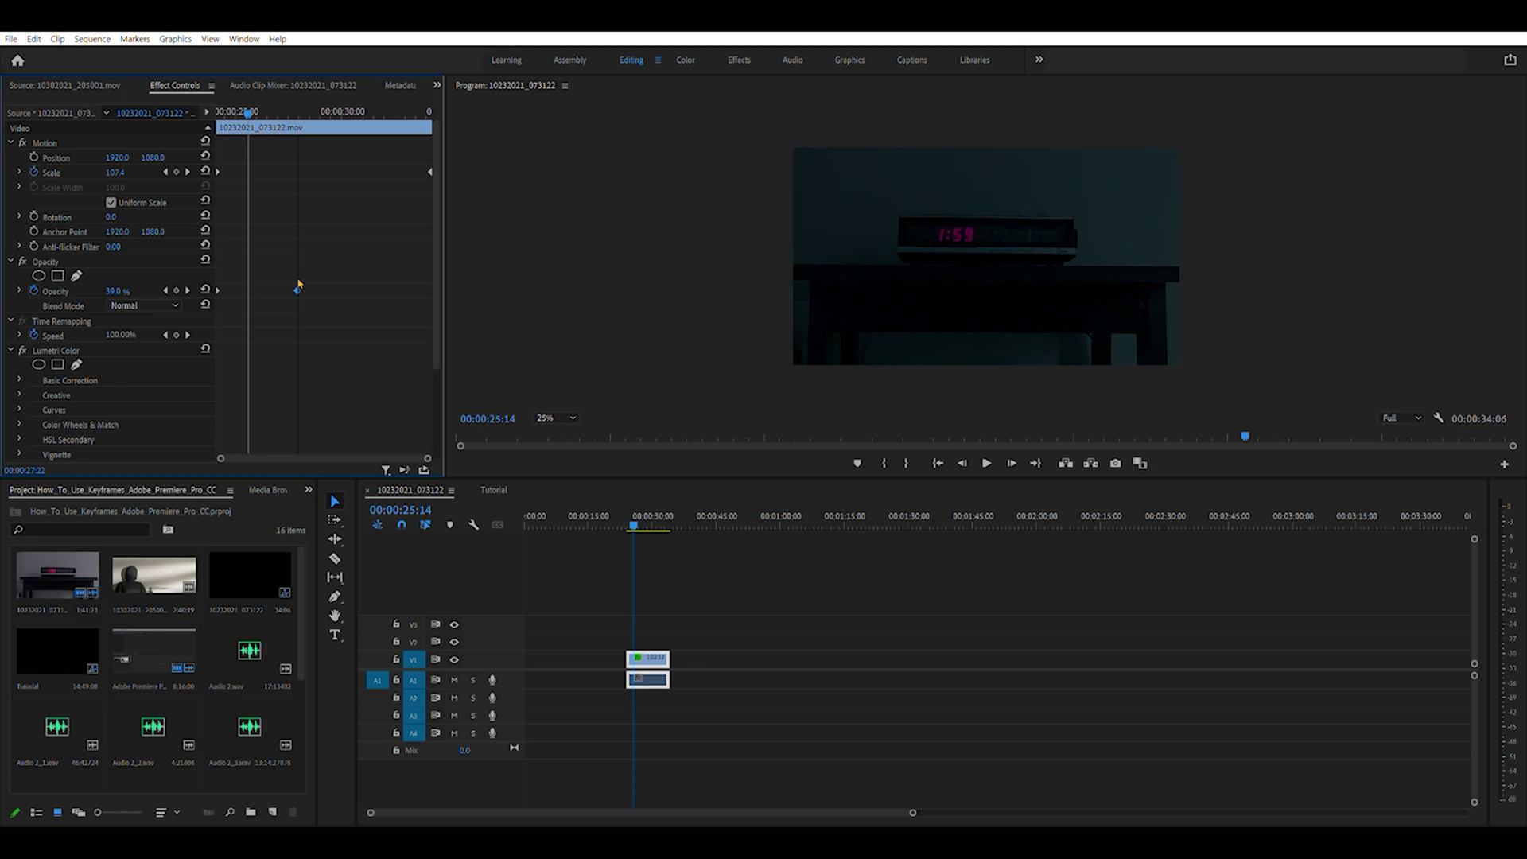
click(622, 517)
key(space)
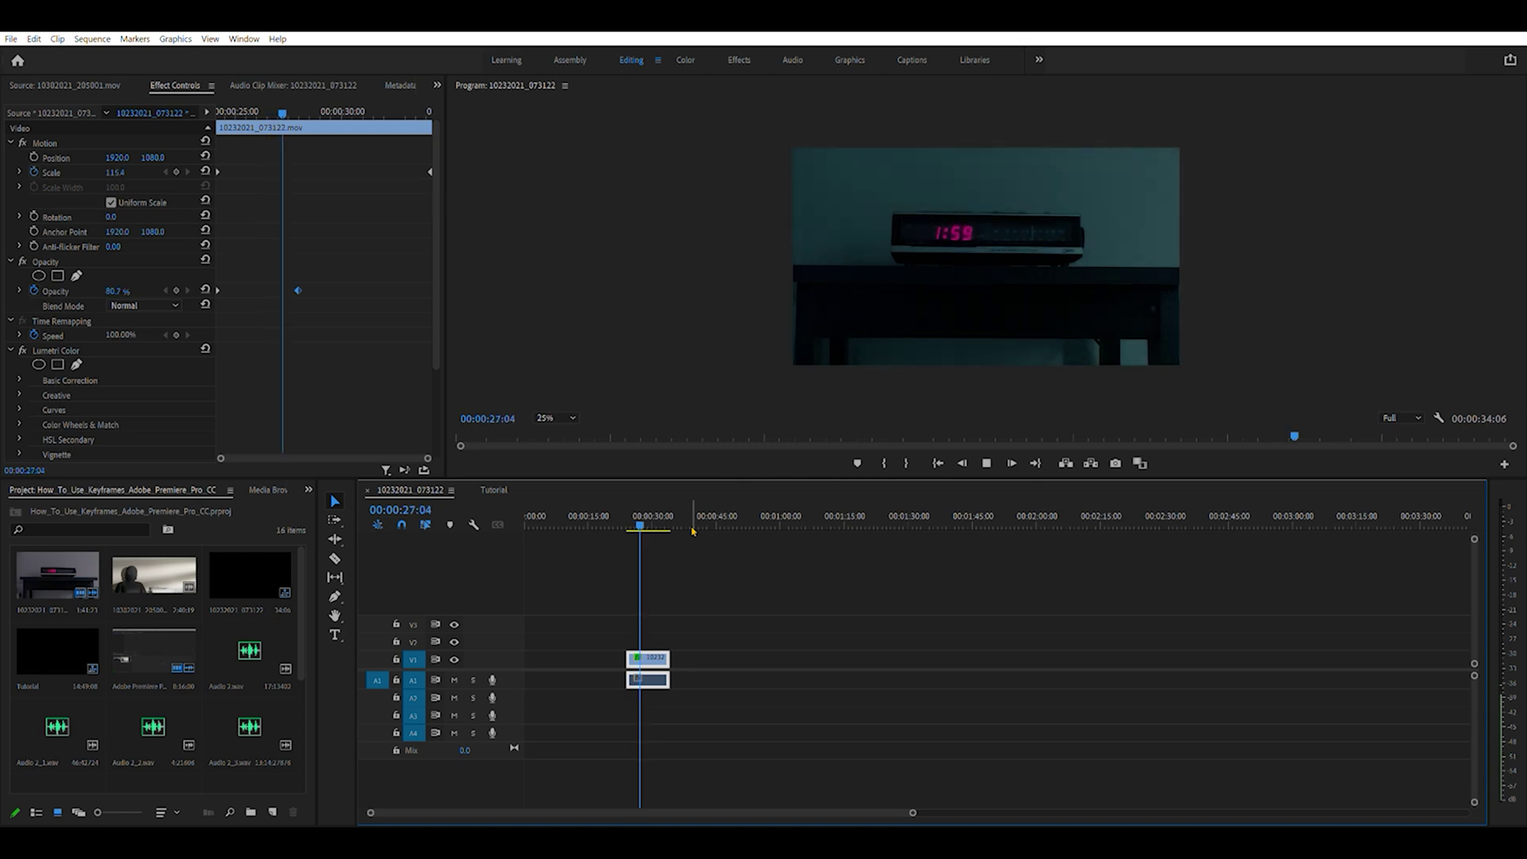
key(space)
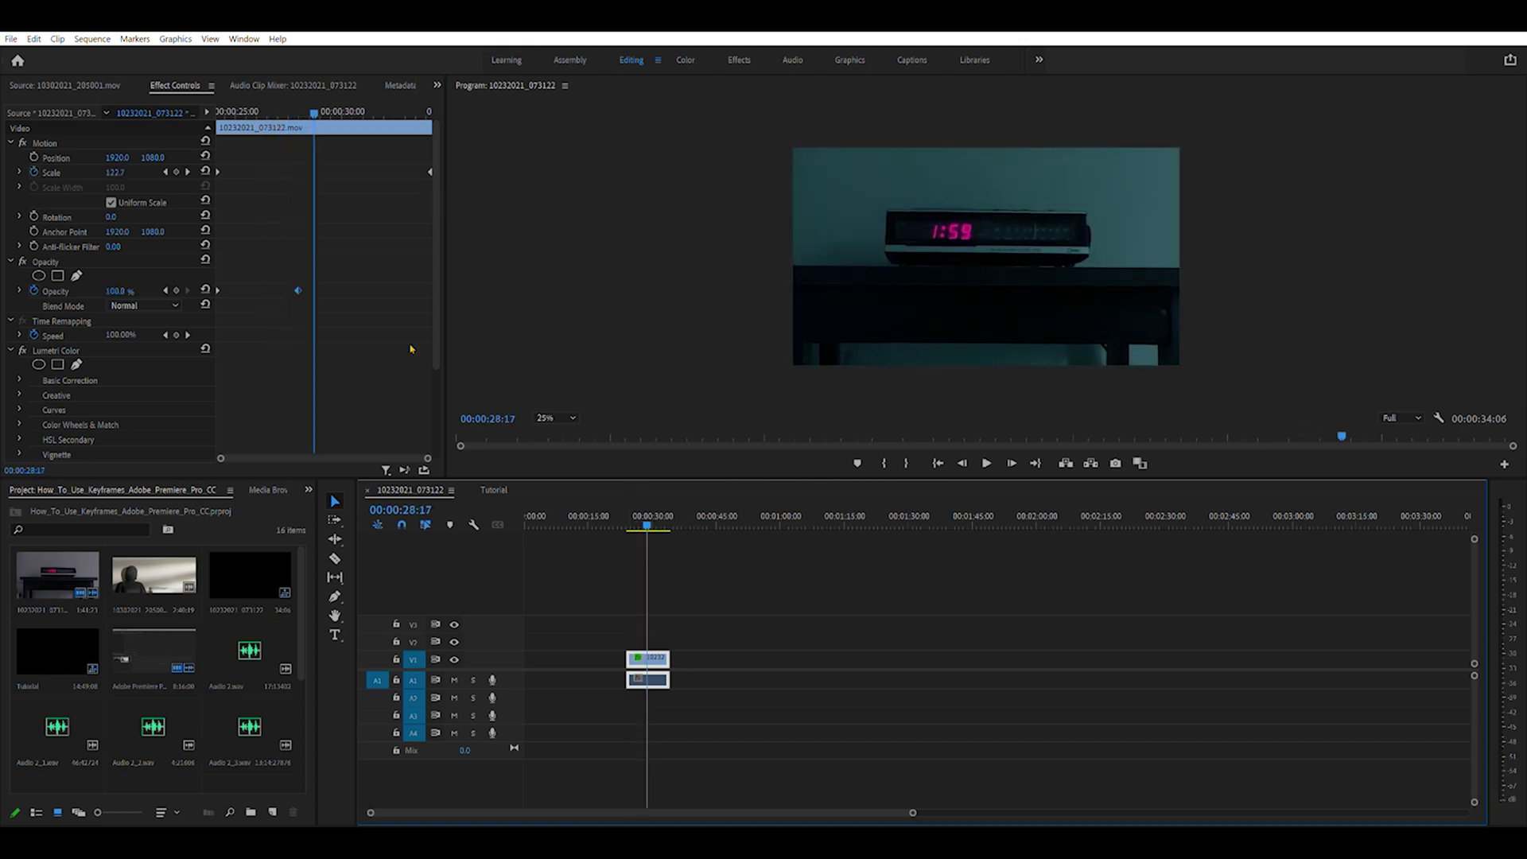
Move the 100% Opacity keyframe closer to the first one and play back the quicker fade-in.
drag(299, 289, 256, 290)
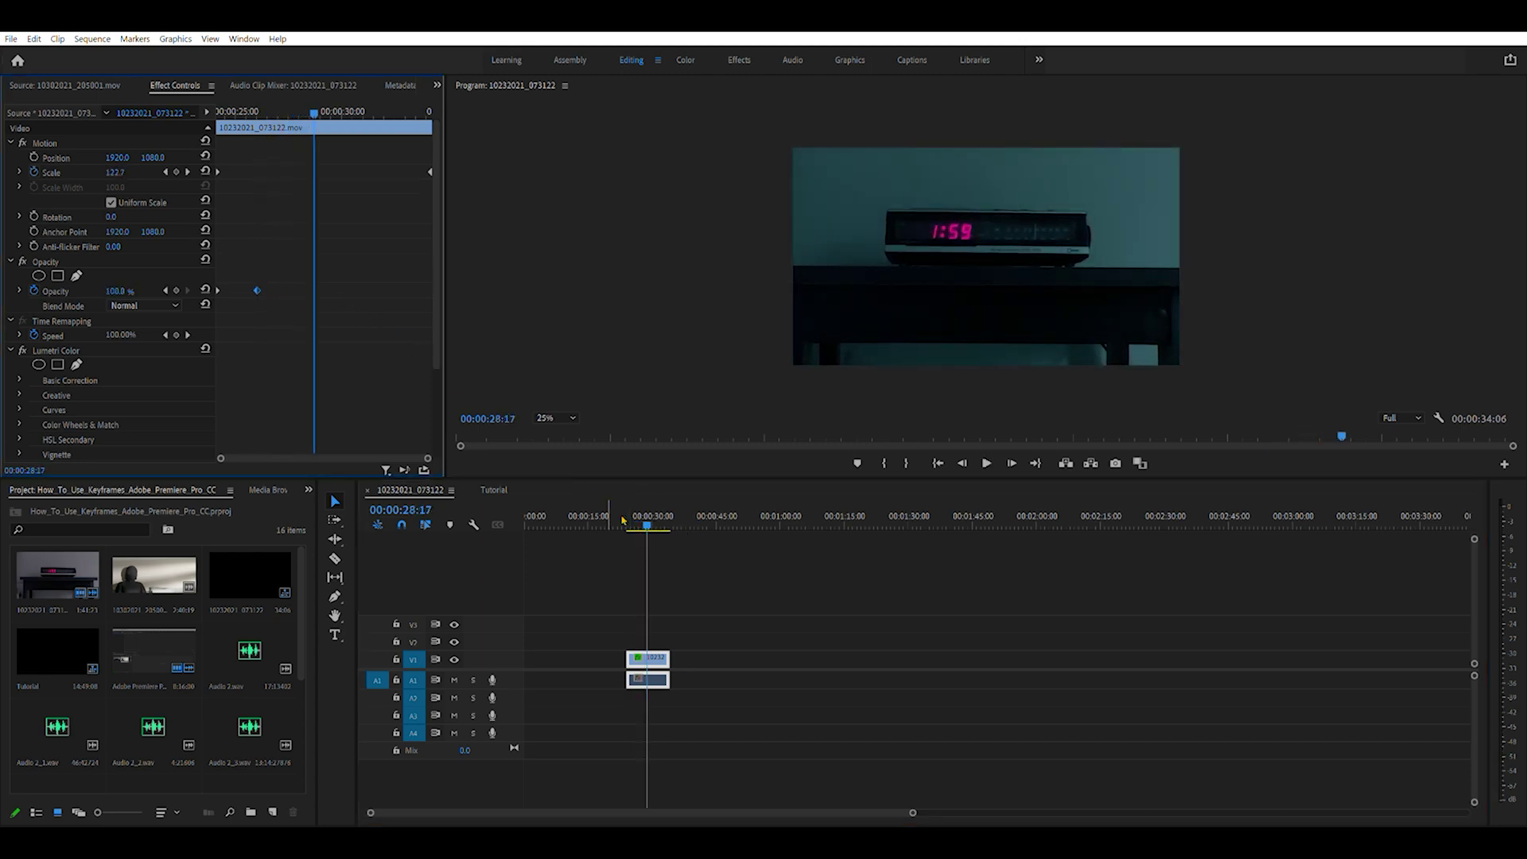
key(Up)
key(space)
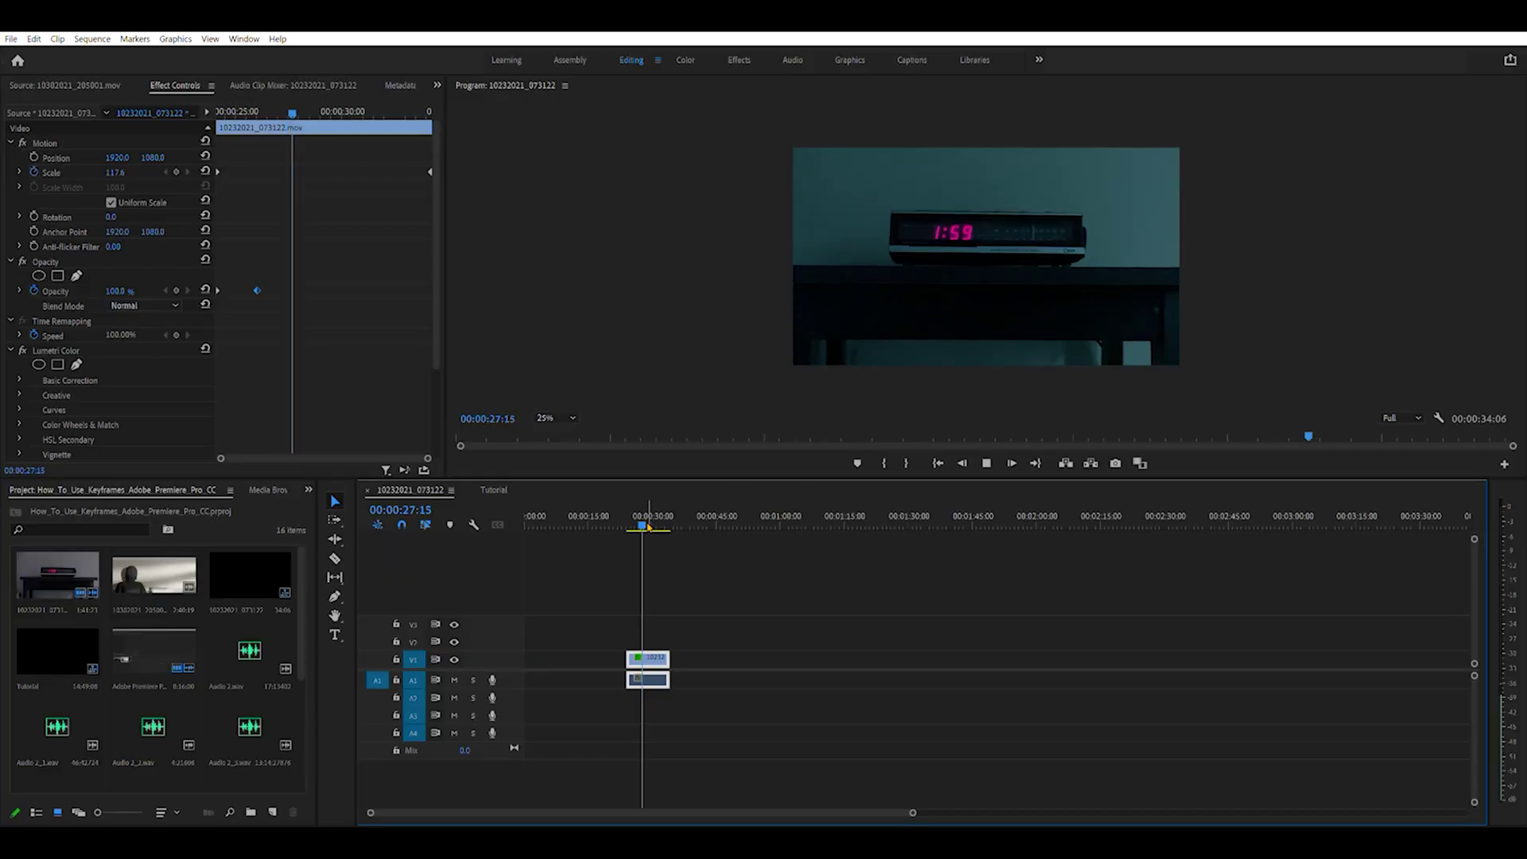
key(space)
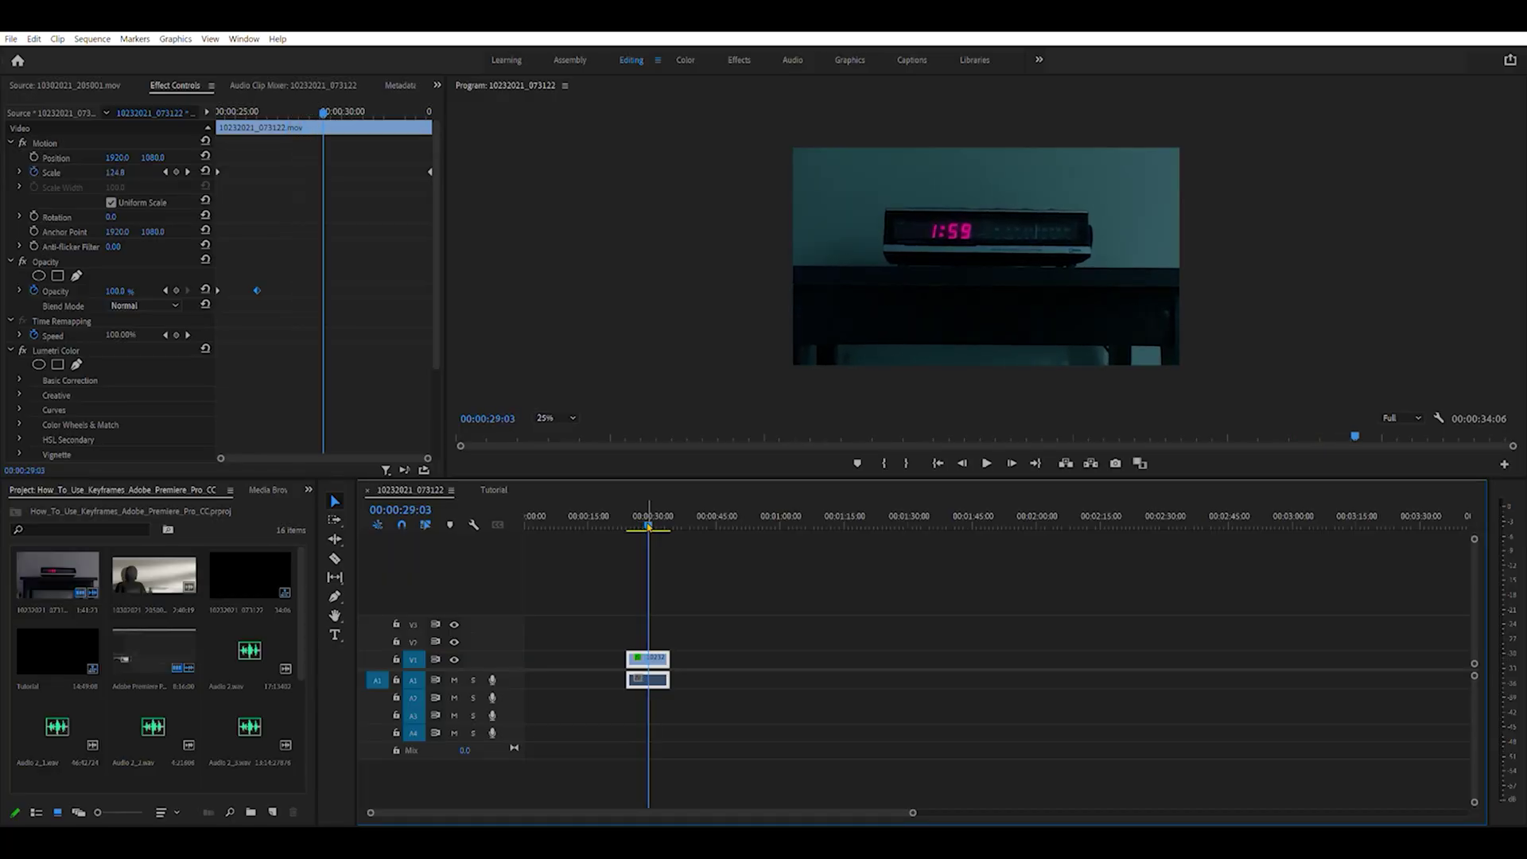
Turn off Opacity and Scale keyframing on the alarm-clock clip, deleting all its keyframes, and play the clip back.
click(642, 591)
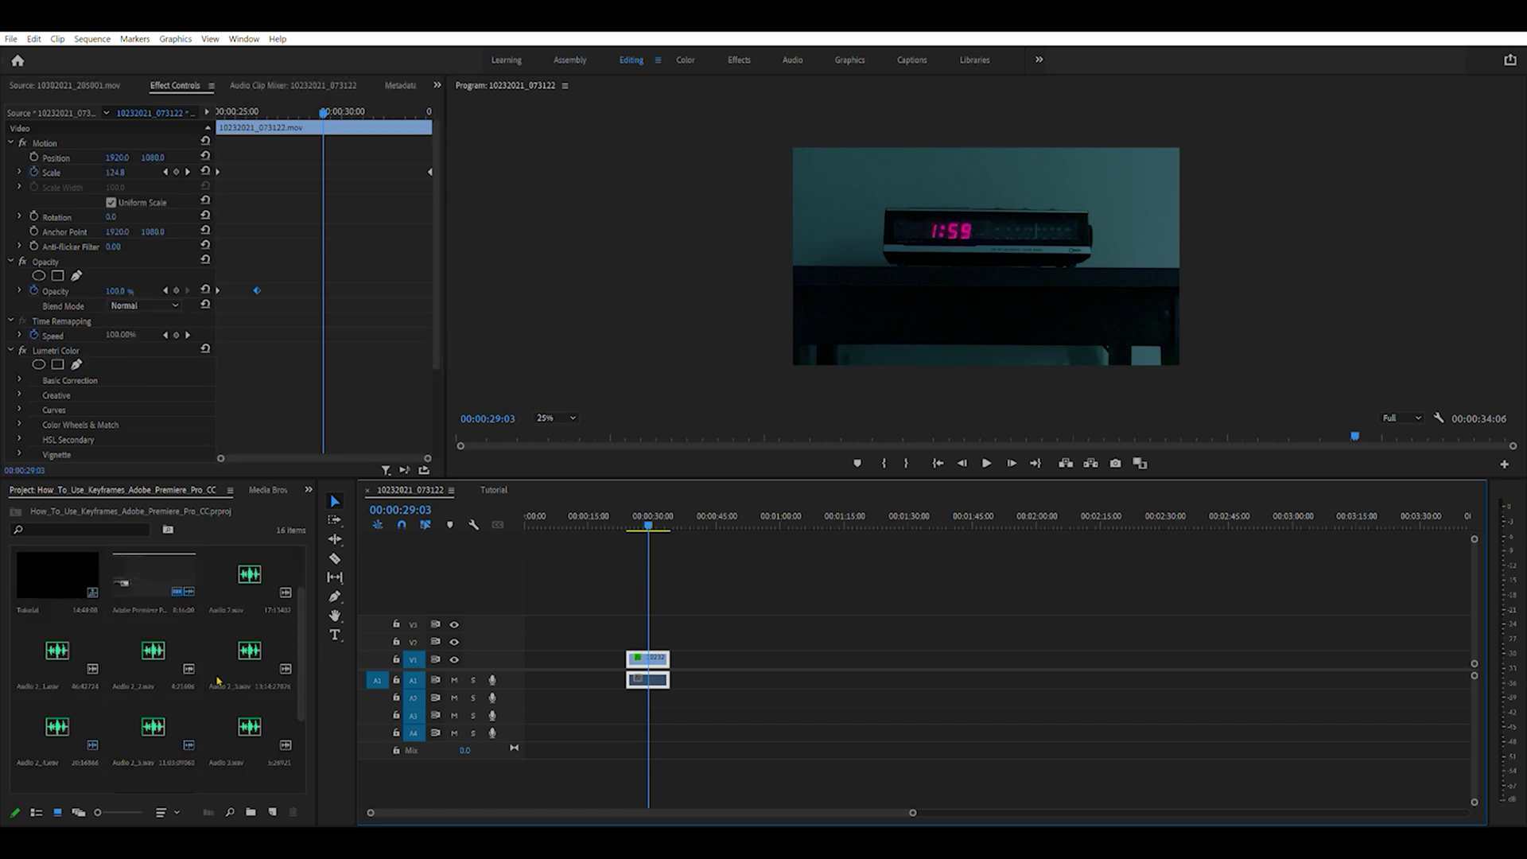
scroll(218, 681, down, 3)
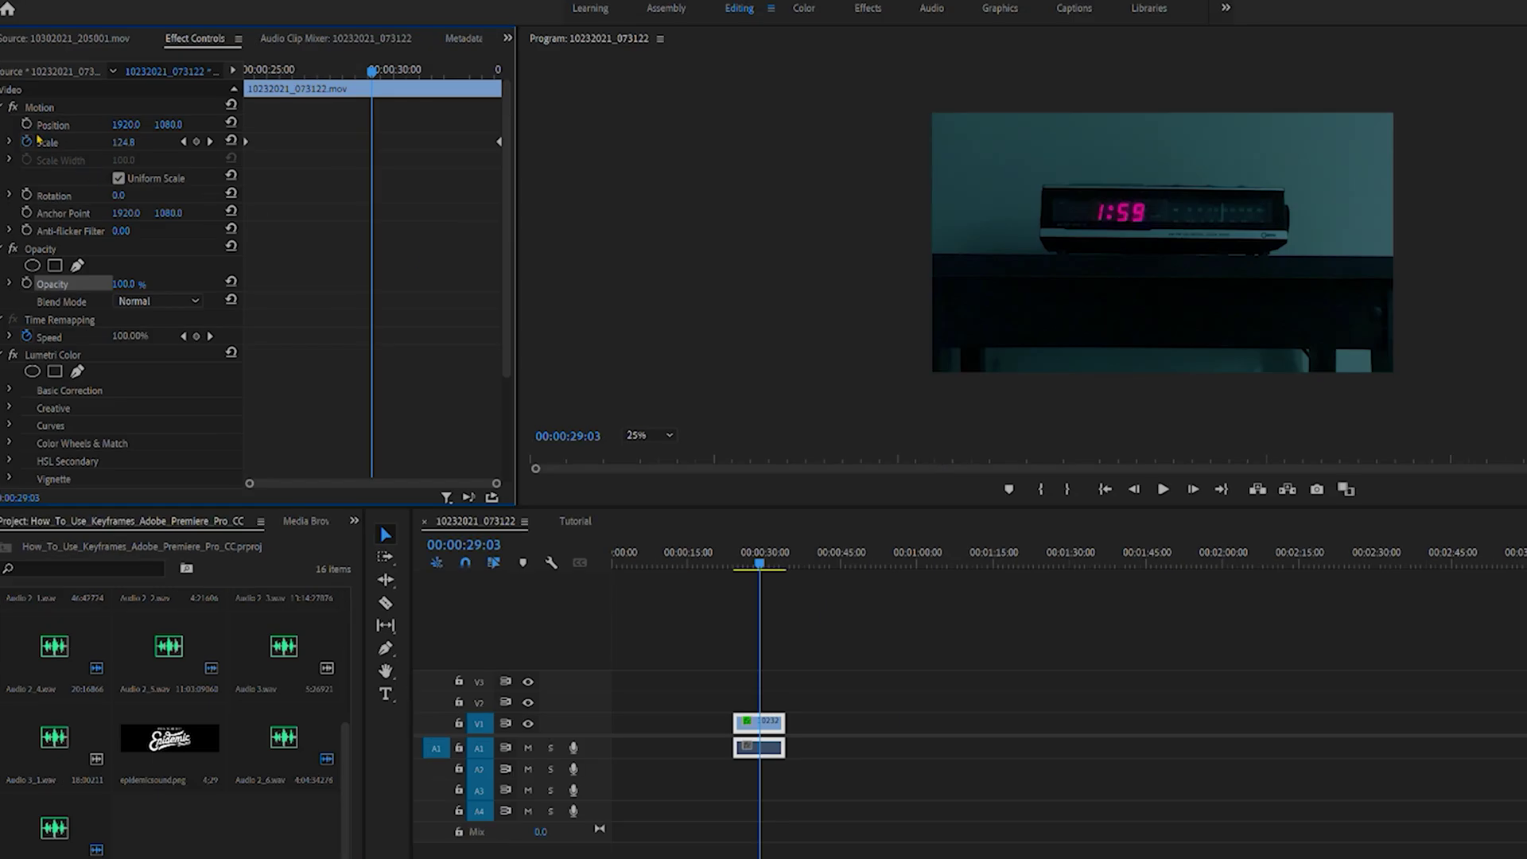
click(27, 141)
click(949, 464)
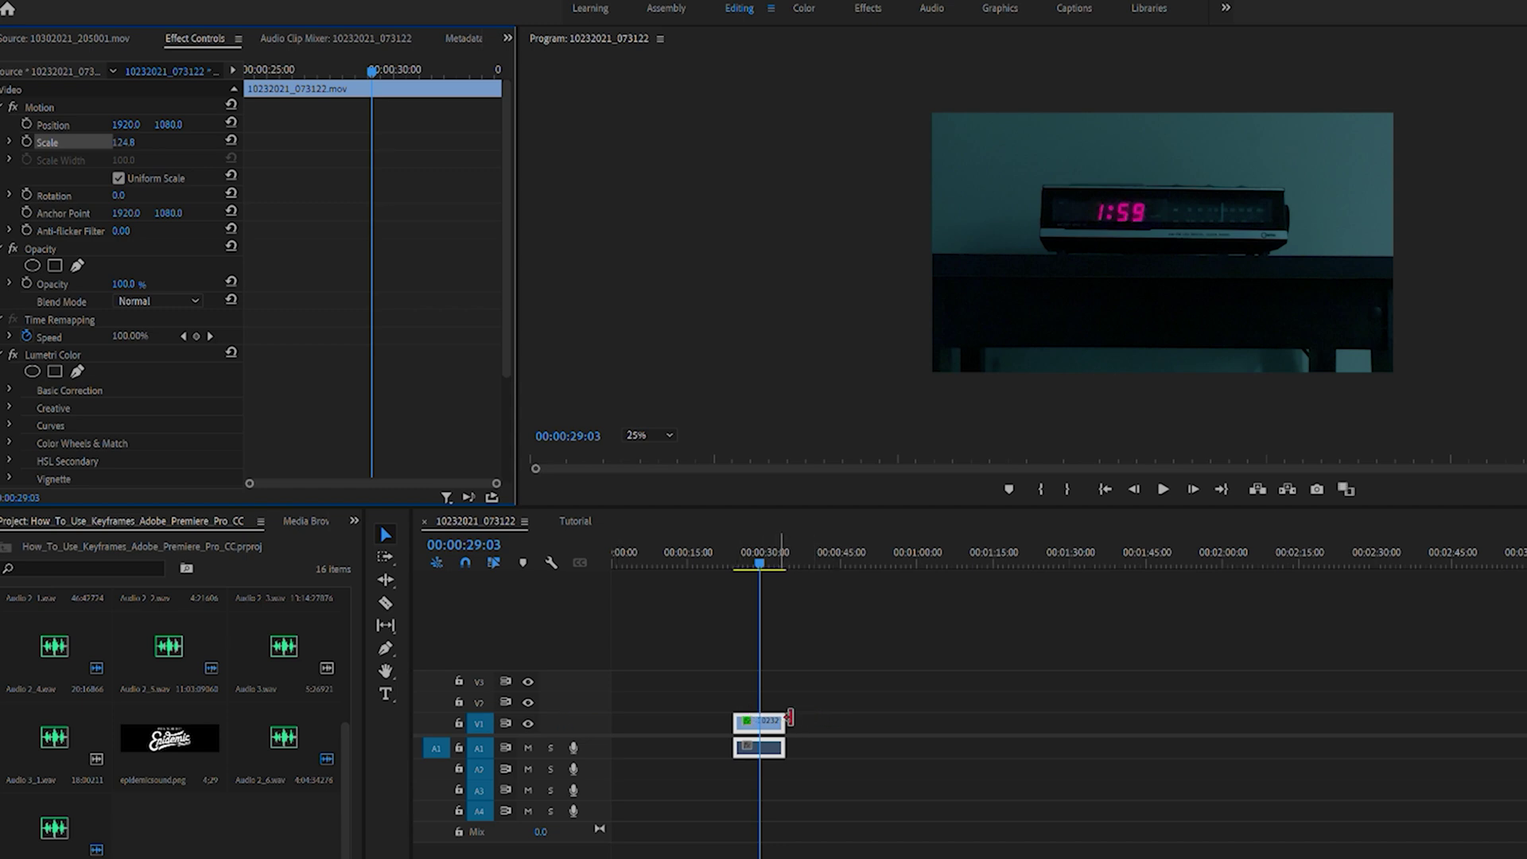
key(Up)
key(space)
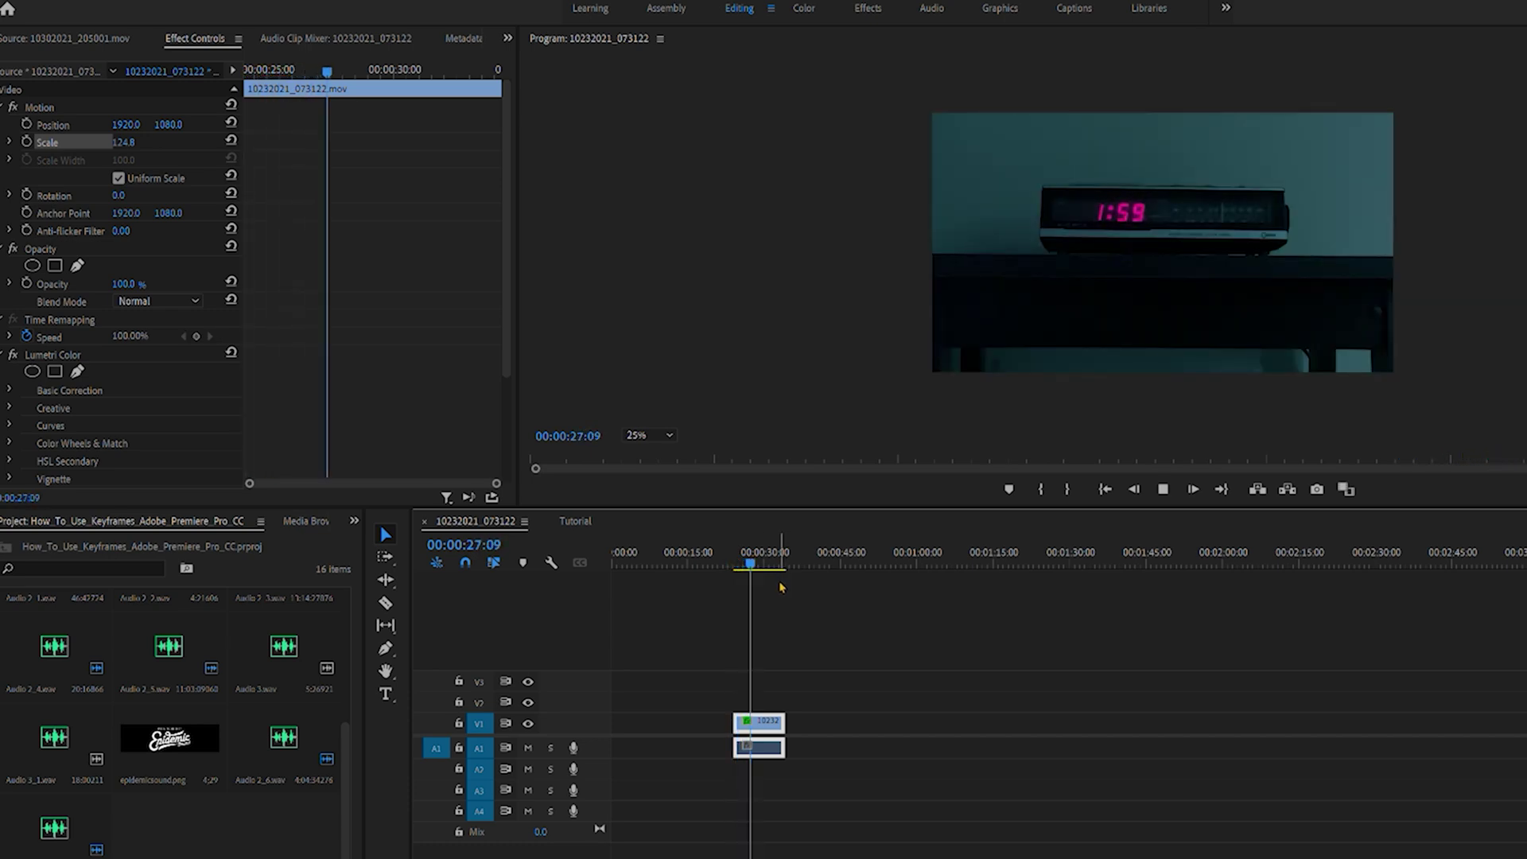
key(space)
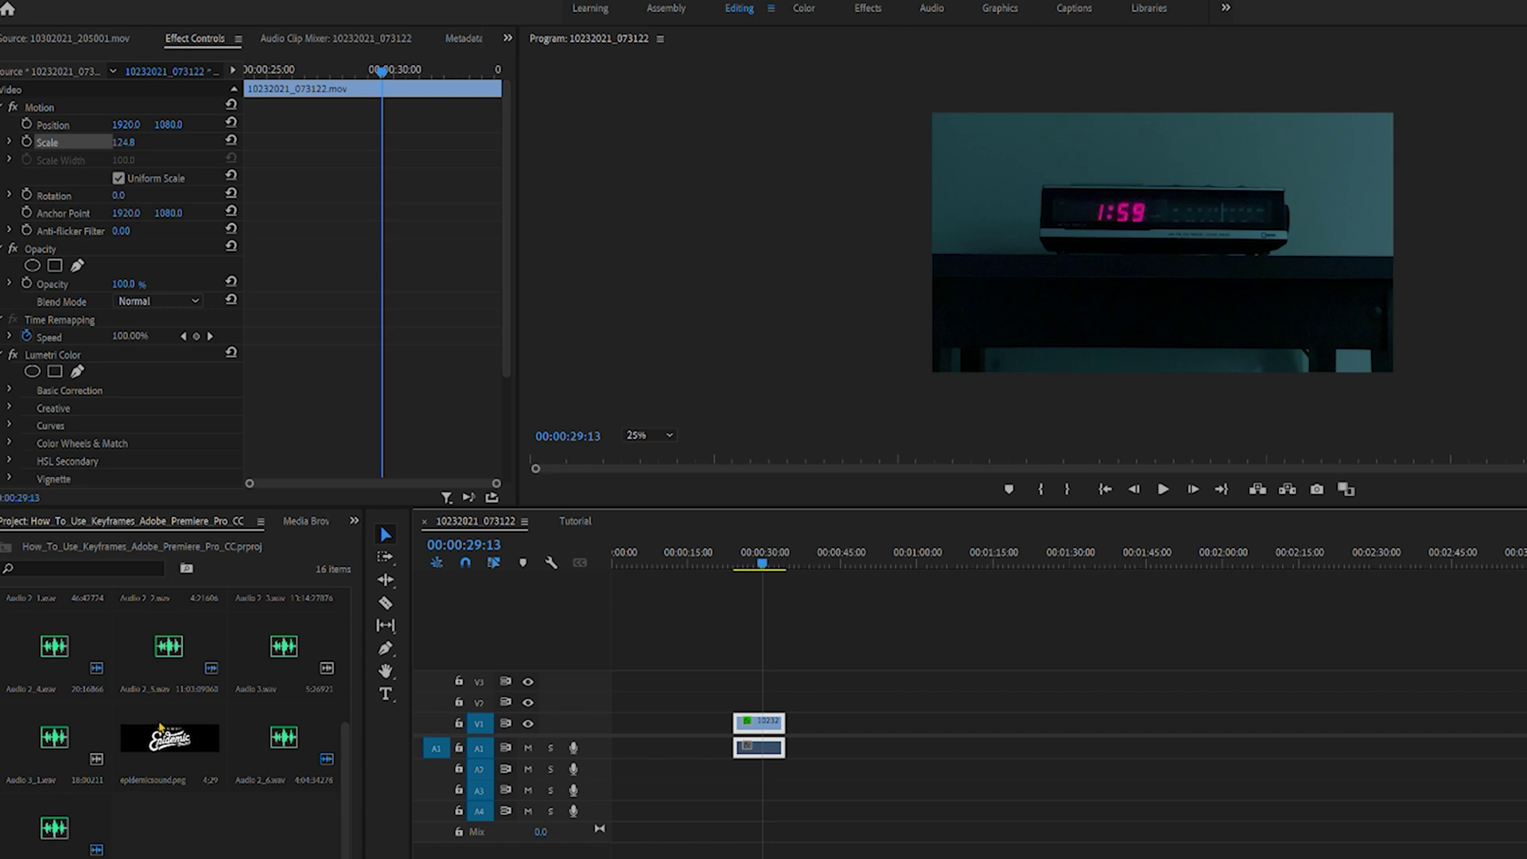
Place epidemicsound.png on track V2 above the alarm-clock clip and set its Scale to 235.
drag(162, 726, 760, 700)
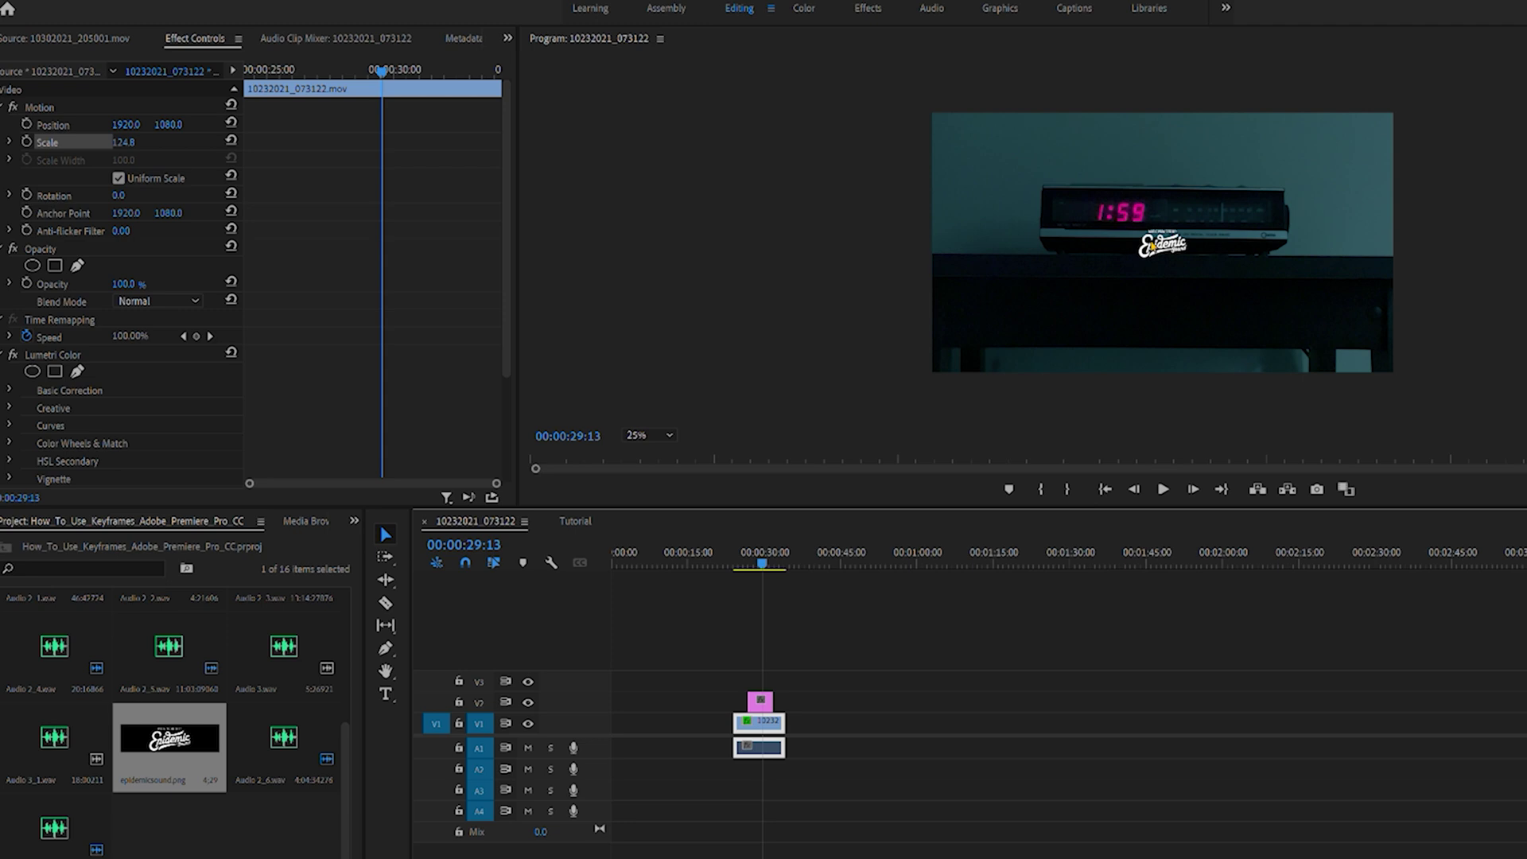
click(1157, 229)
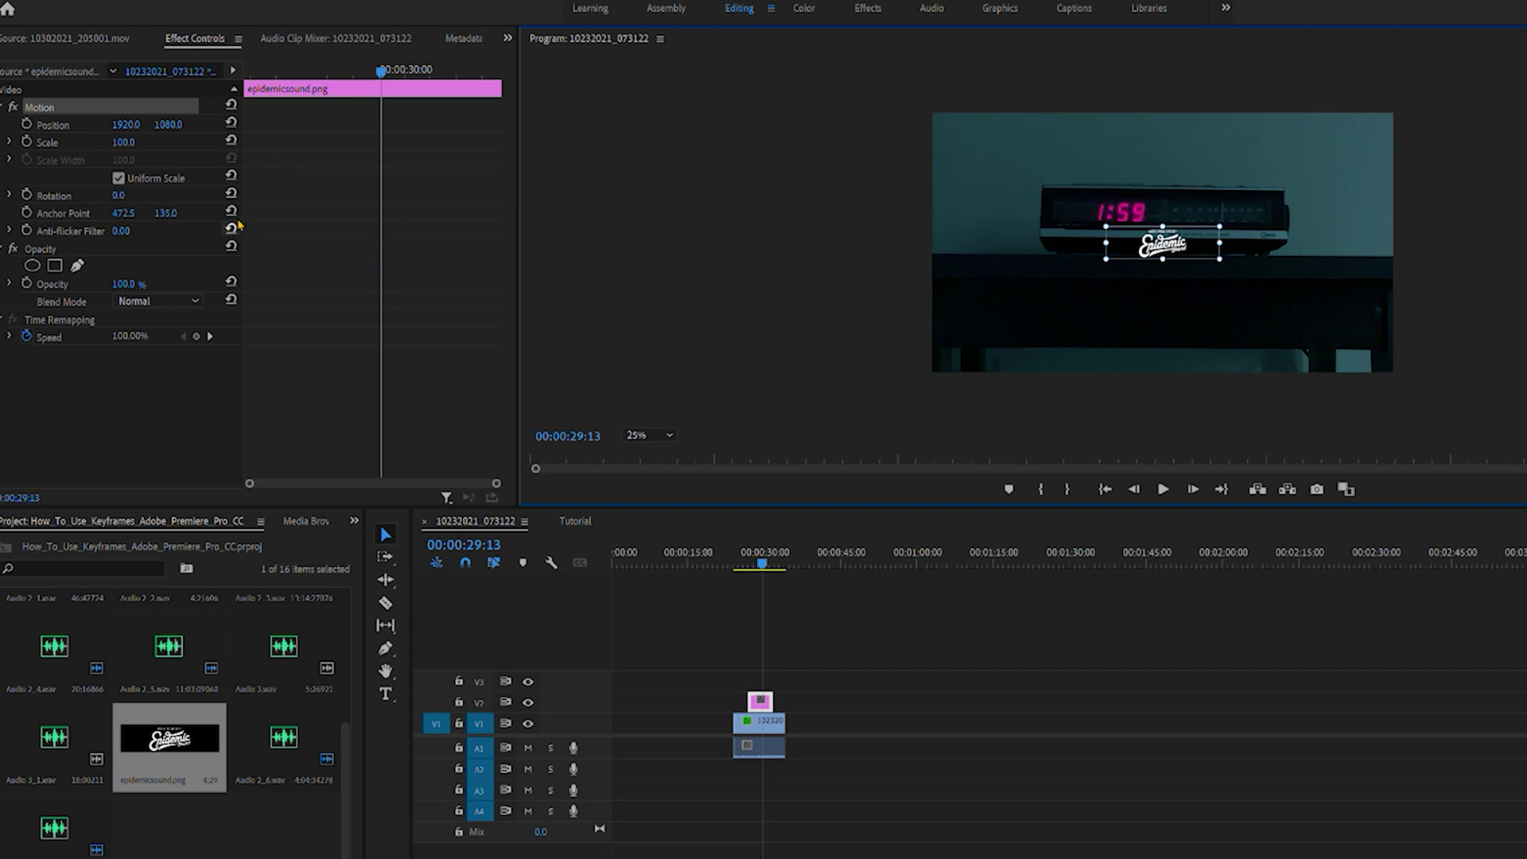
click(136, 134)
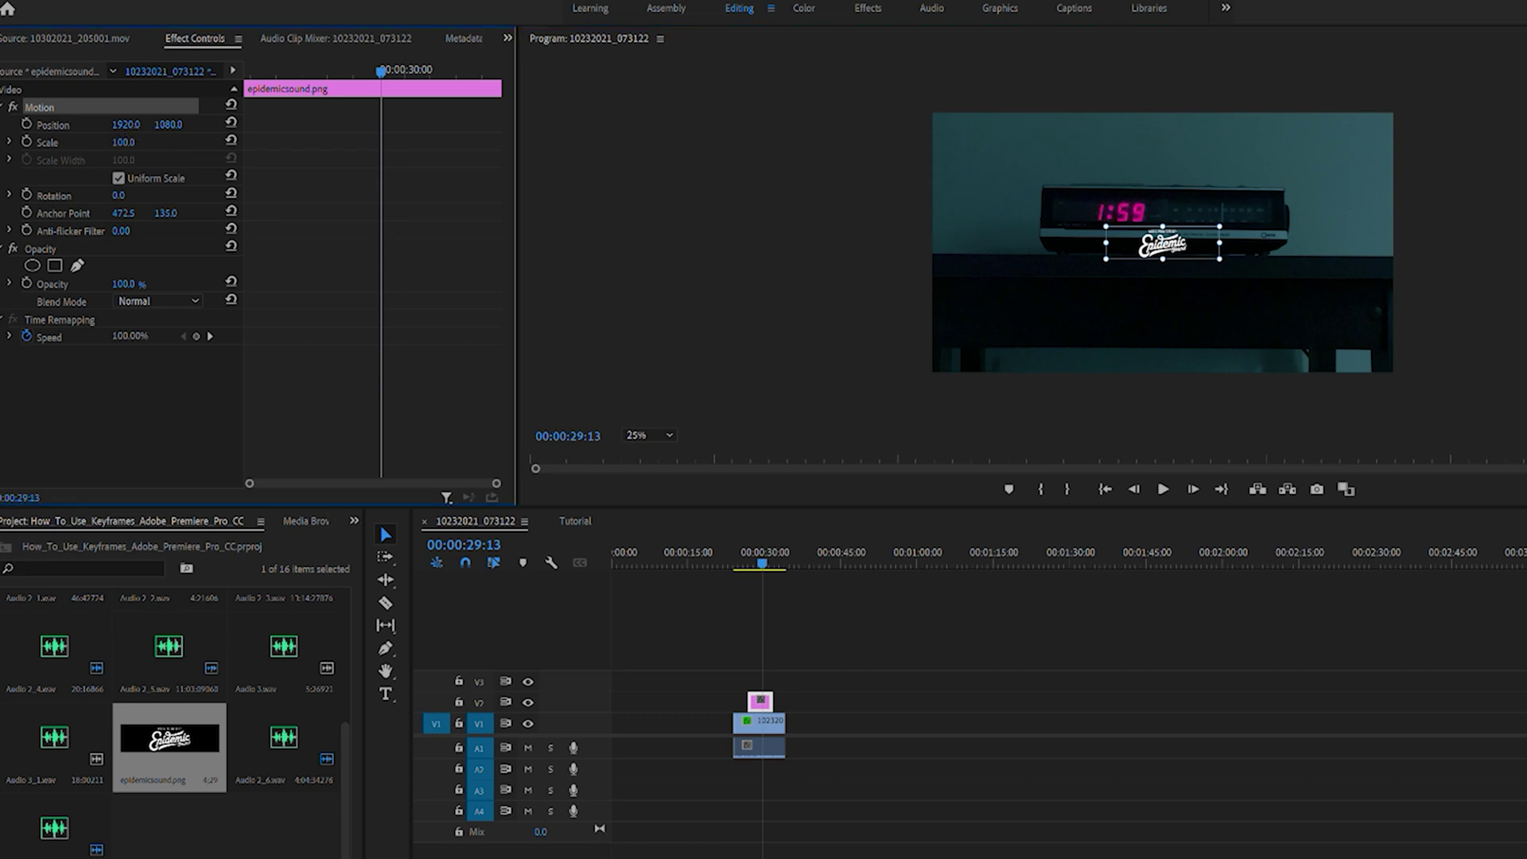
drag(124, 141, 217, 142)
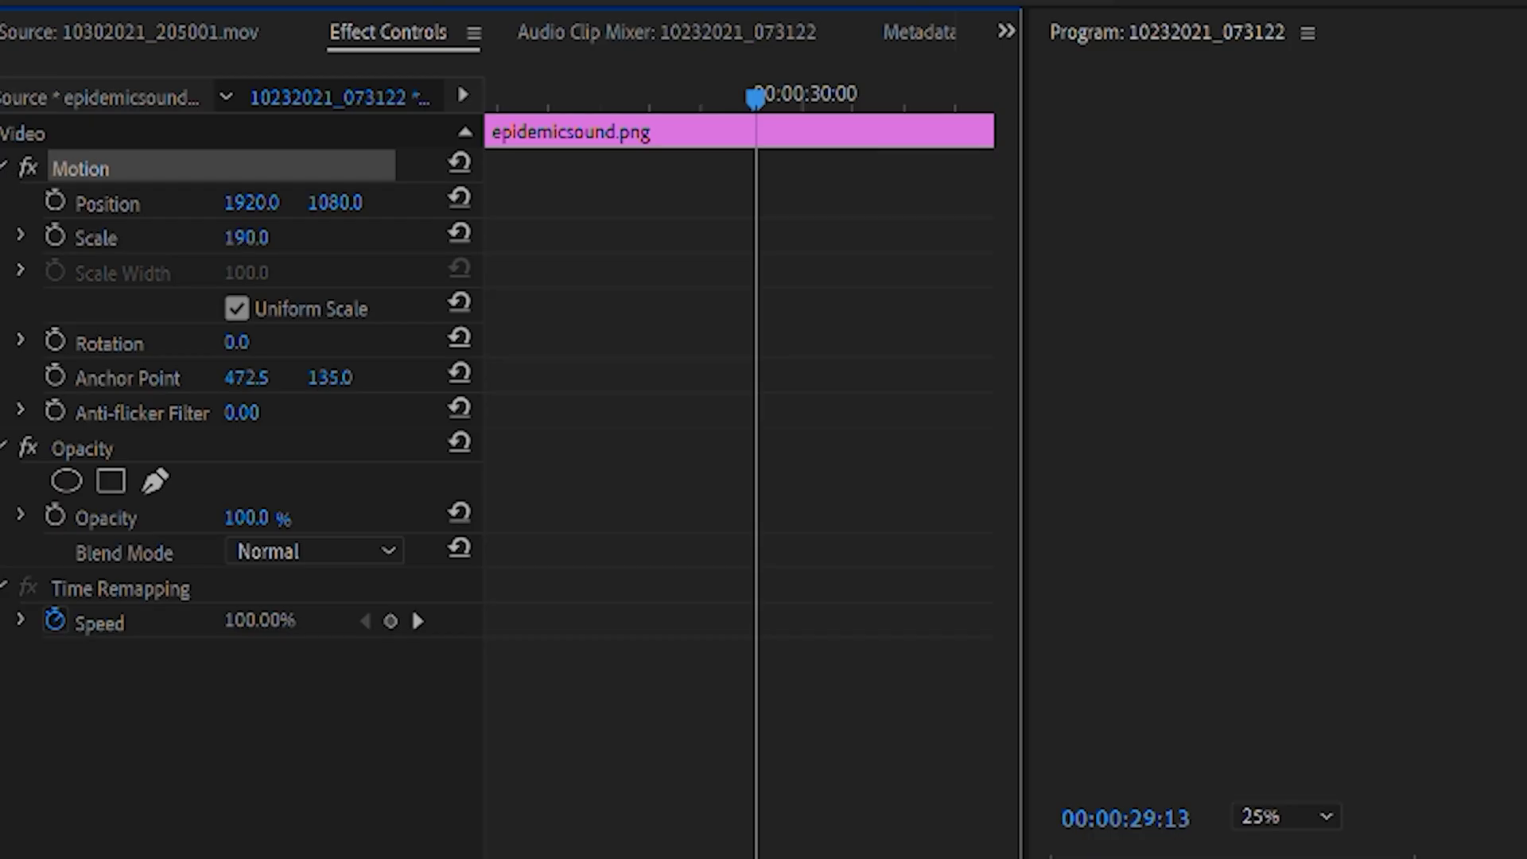
drag(246, 237, 287, 212)
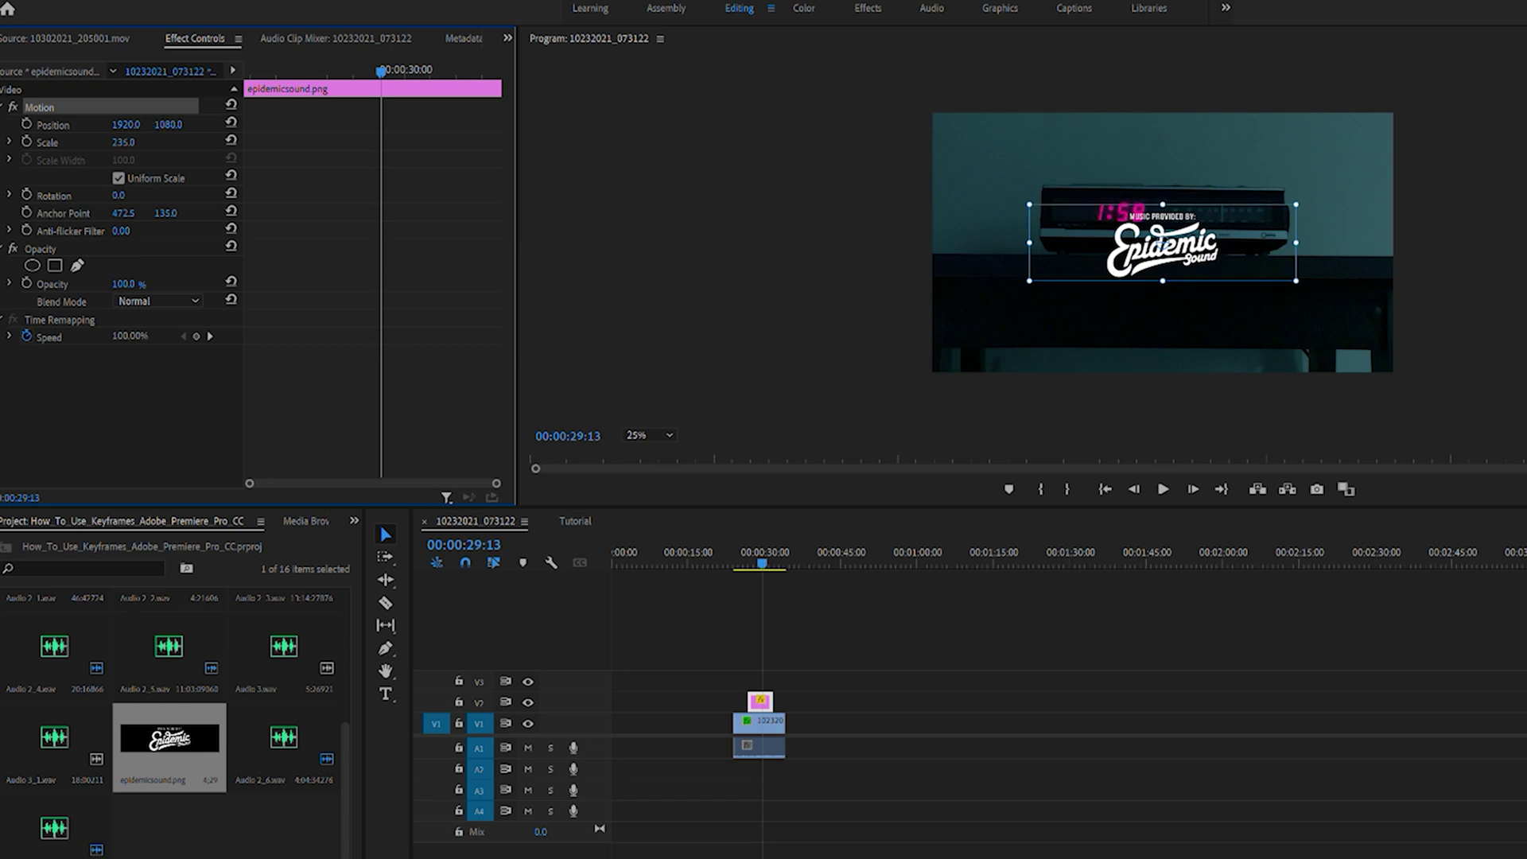
Move the logo out of the frame past its left edge, to Position -1185.6, 1104.9.
drag(168, 124, 132, 124)
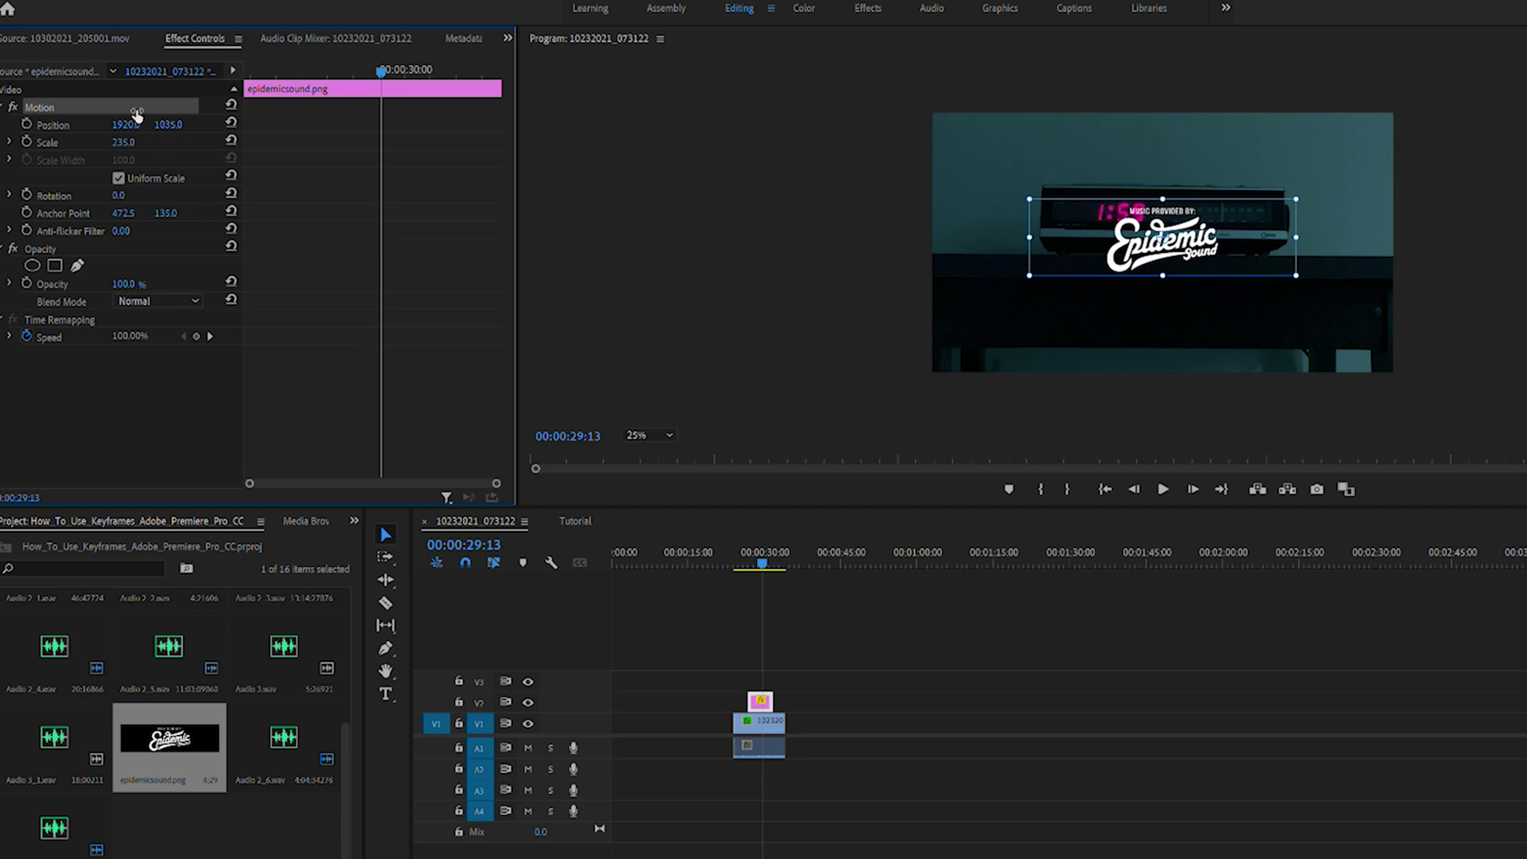
drag(1205, 226, 846, 237)
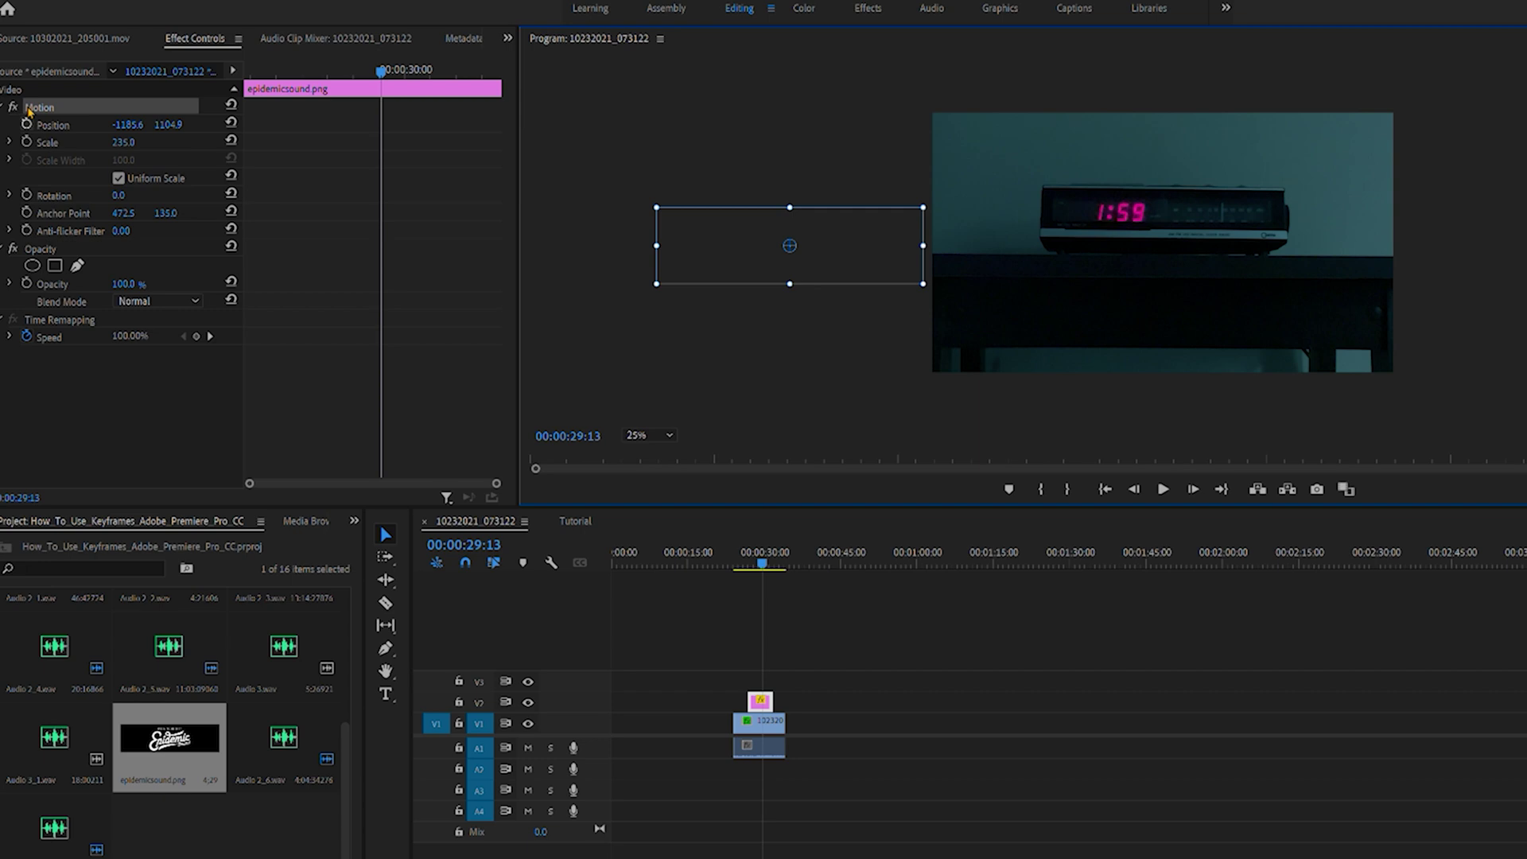
Add a Position keyframe at the logo clip's start, 00:00:26:21, and extend the logo clip to the alarm-clock clip's end.
drag(381, 70, 246, 70)
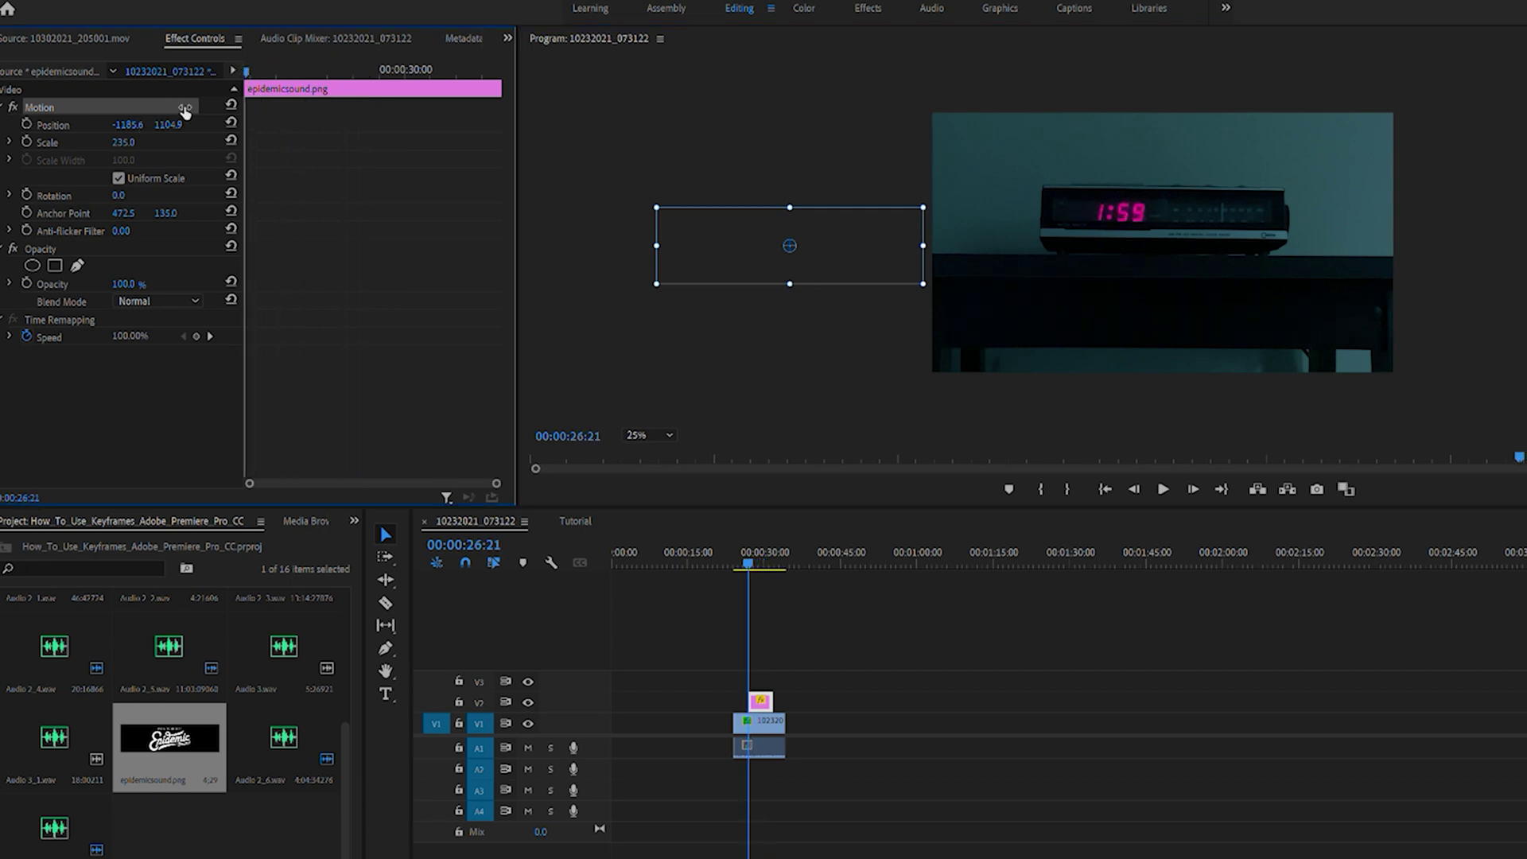
click(26, 124)
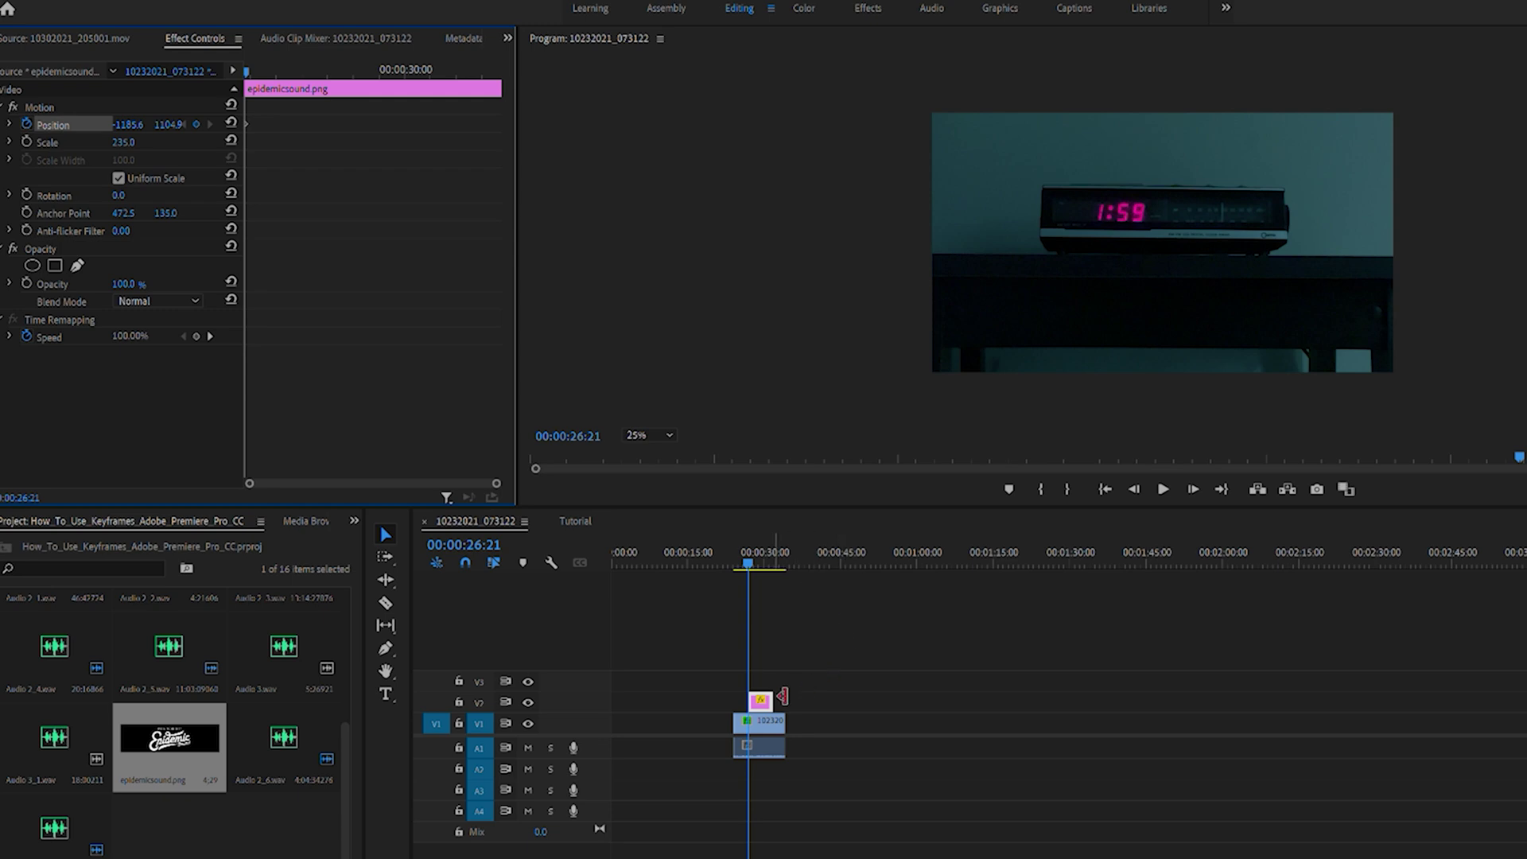
drag(782, 697, 790, 697)
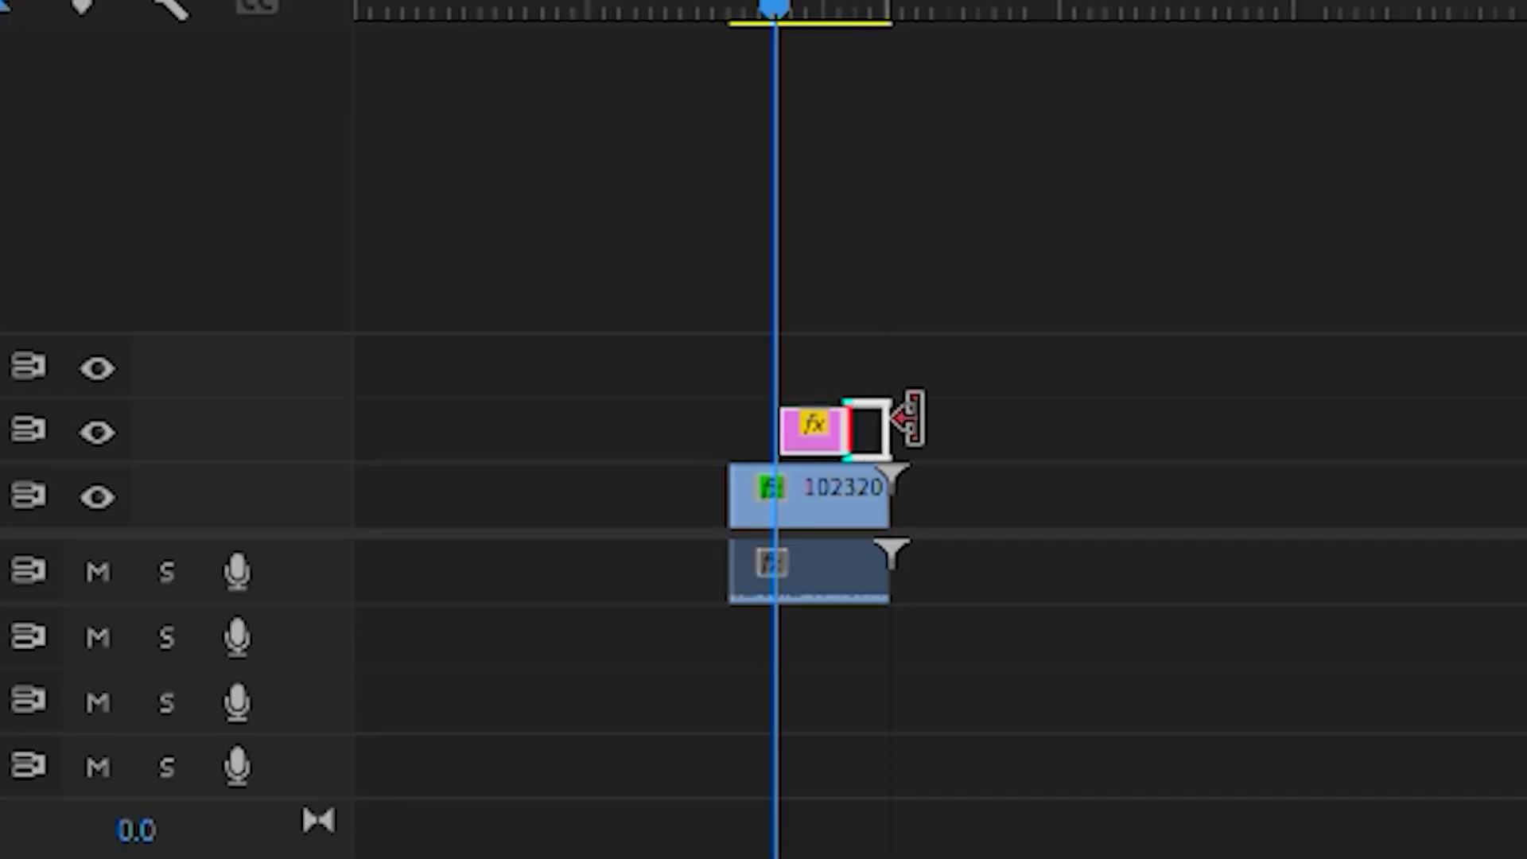
Add a second Position keyframe placing the logo over the alarm clock at 1864.4, 1104.9, and play the move-in back.
drag(910, 419, 914, 428)
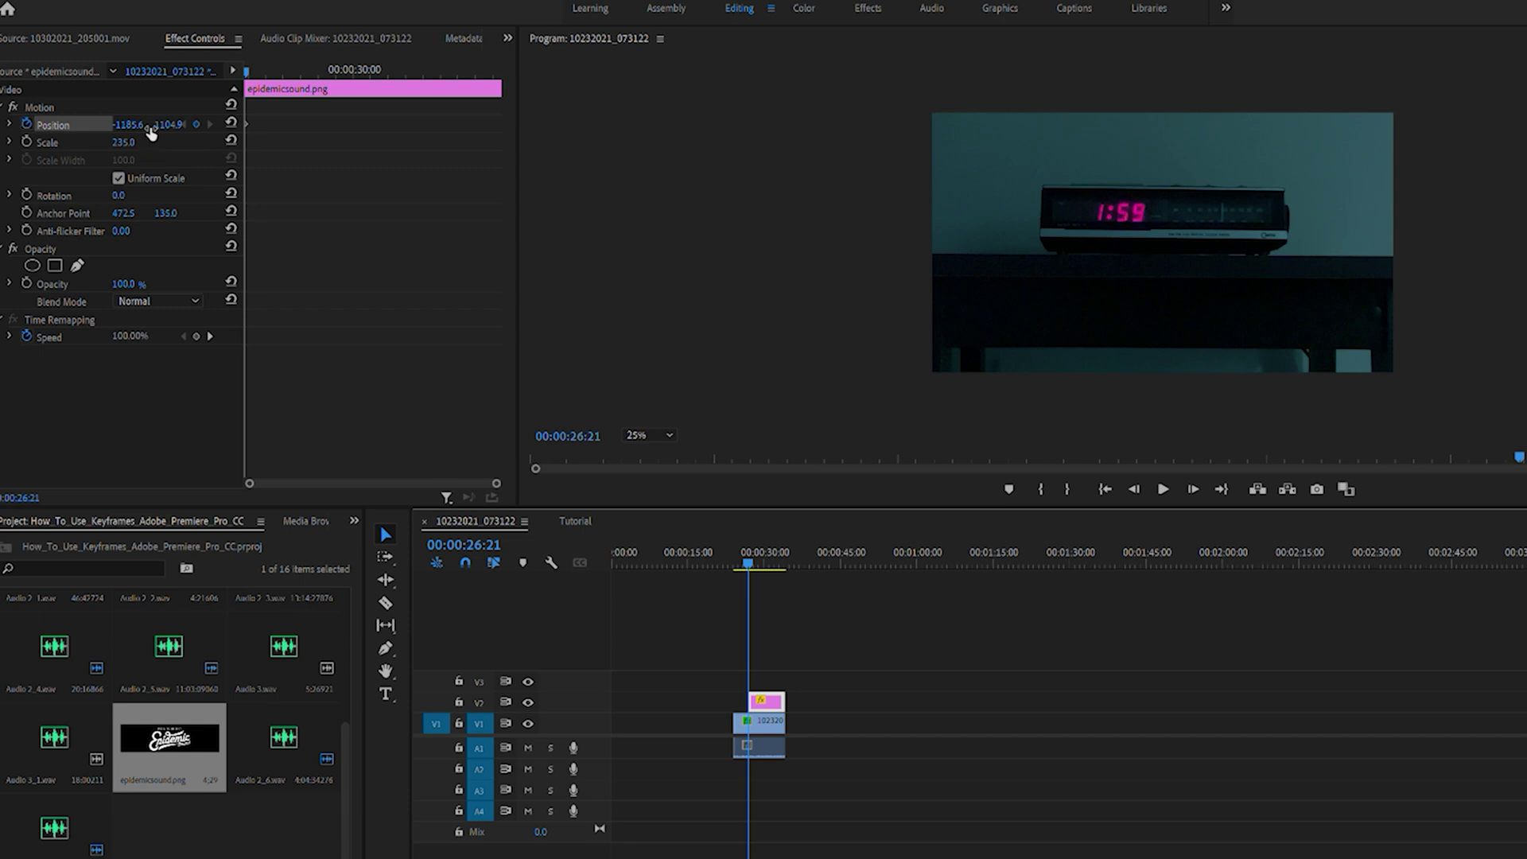
drag(252, 62, 290, 57)
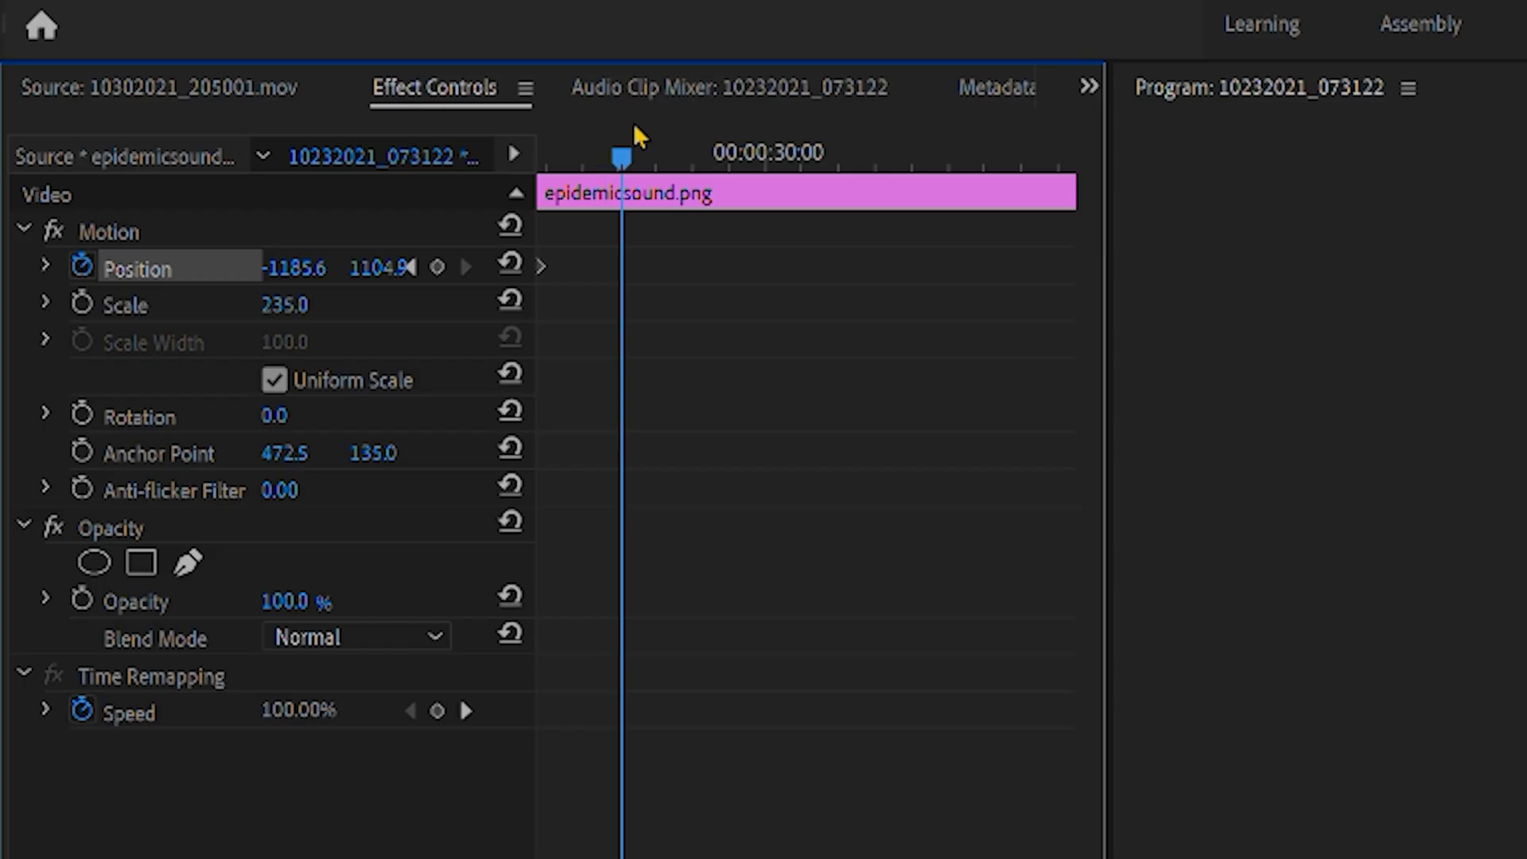
mouse_move(636, 128)
mouse_down()
mouse_move(662, 133)
mouse_move(654, 143)
mouse_up()
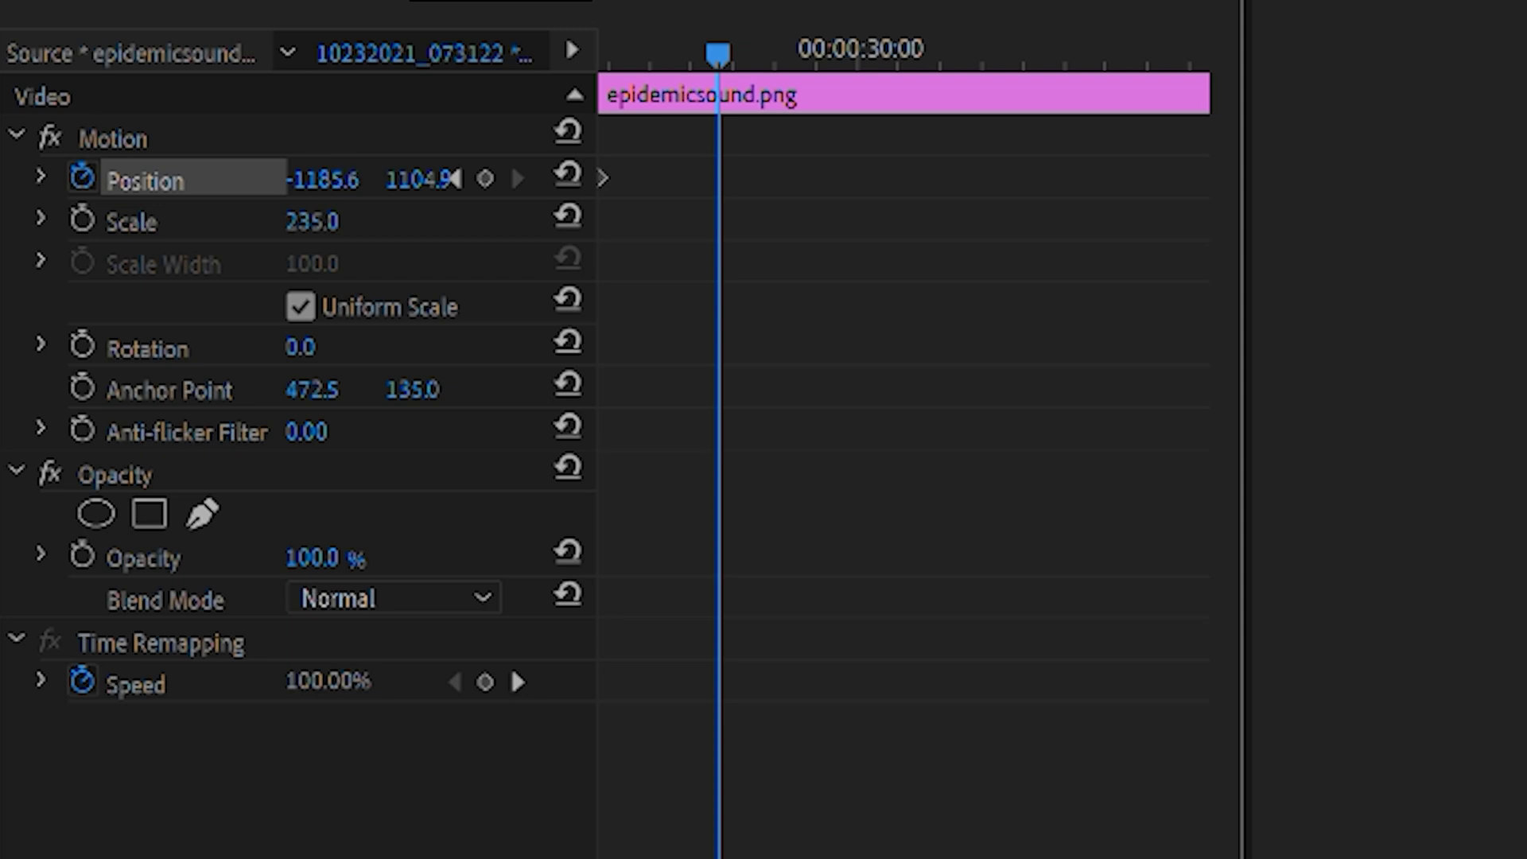
drag(322, 171, 373, 157)
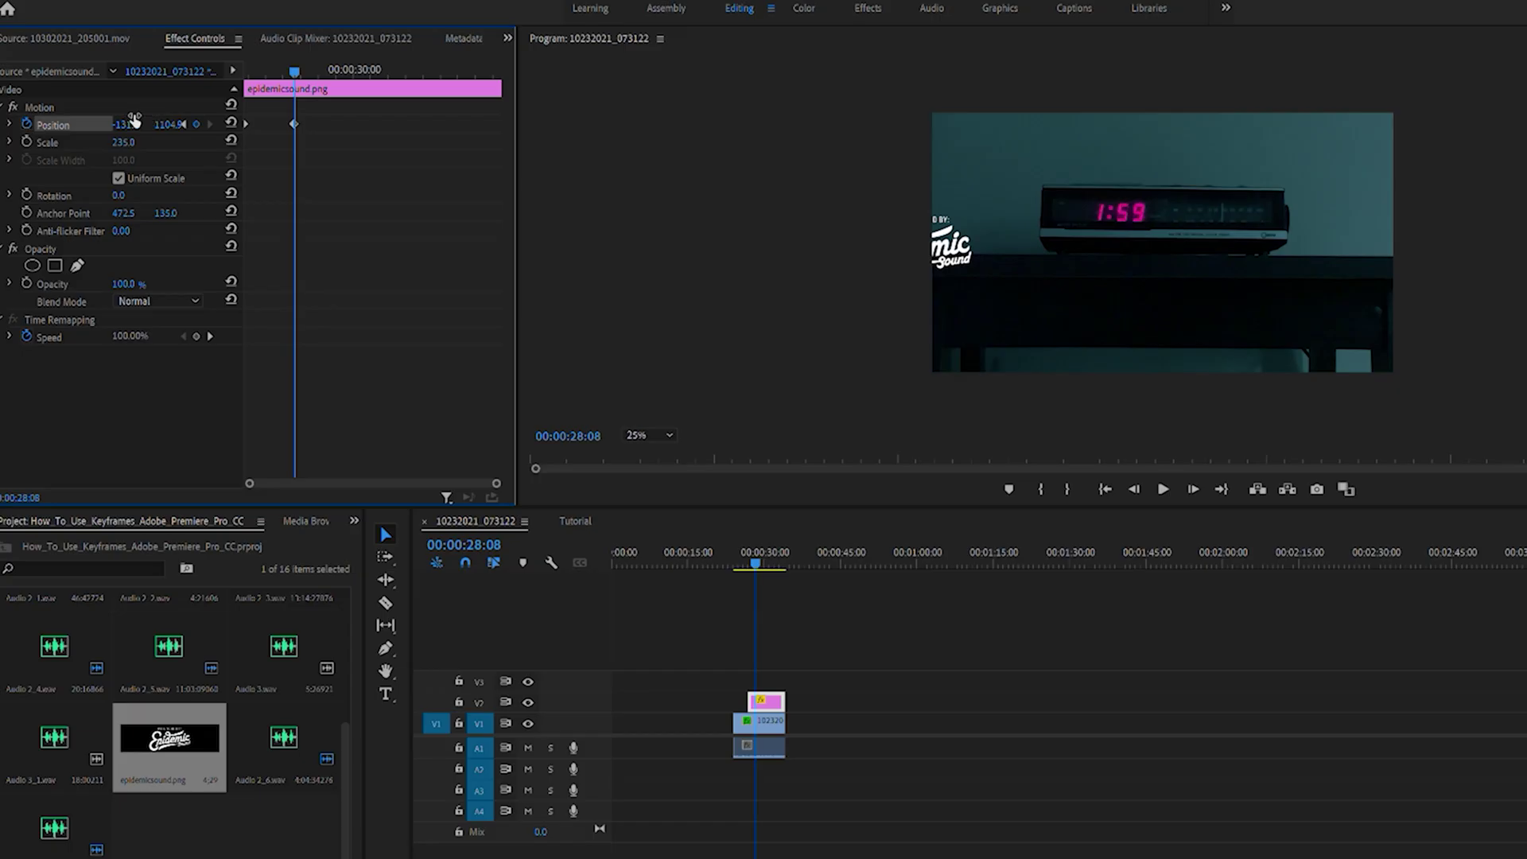
drag(125, 125, 264, 125)
key(shift+k)
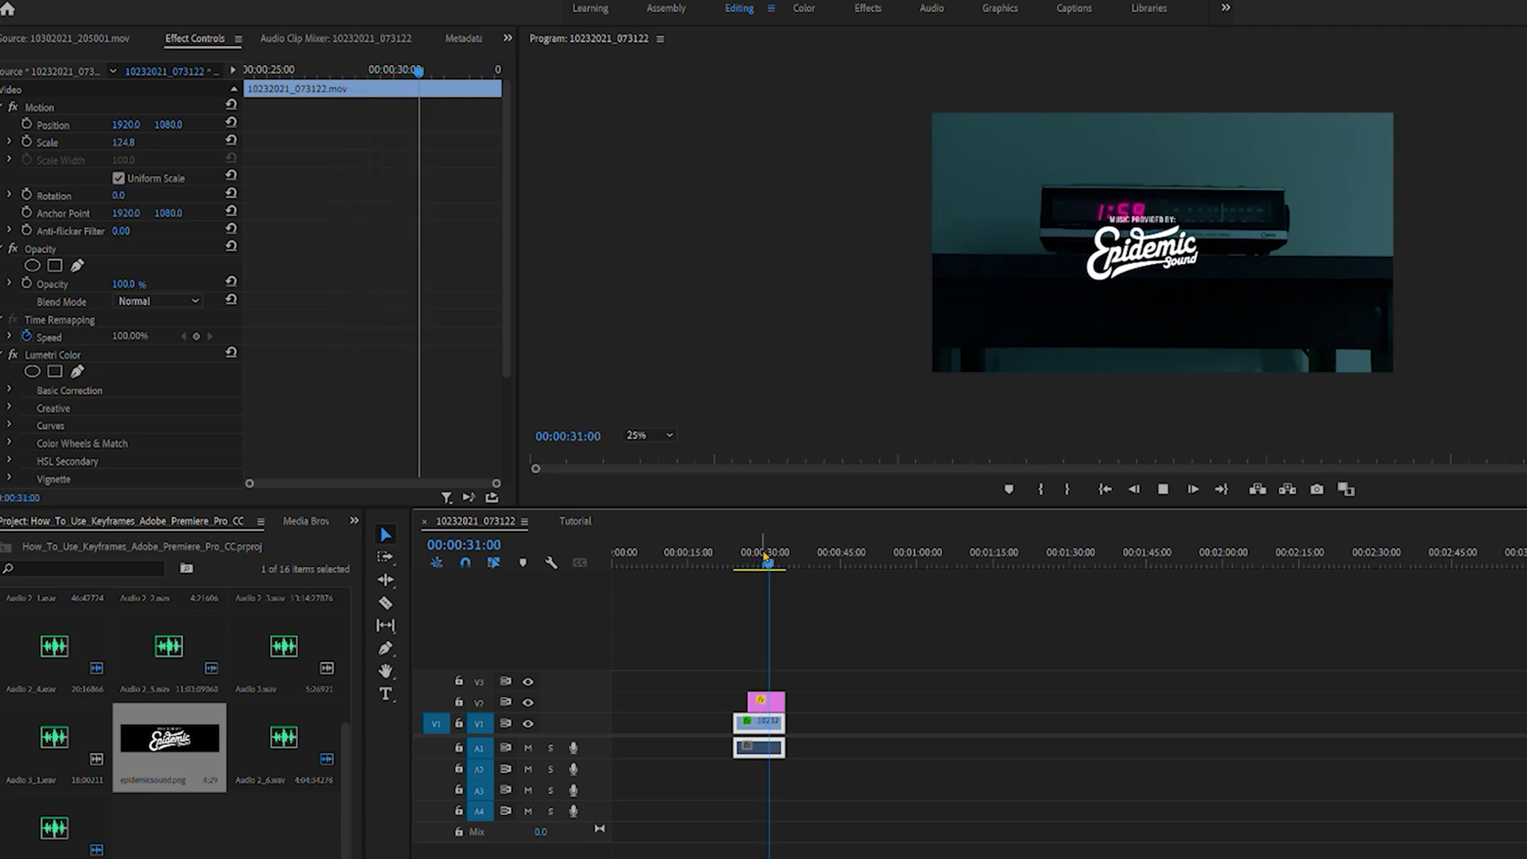
key(space)
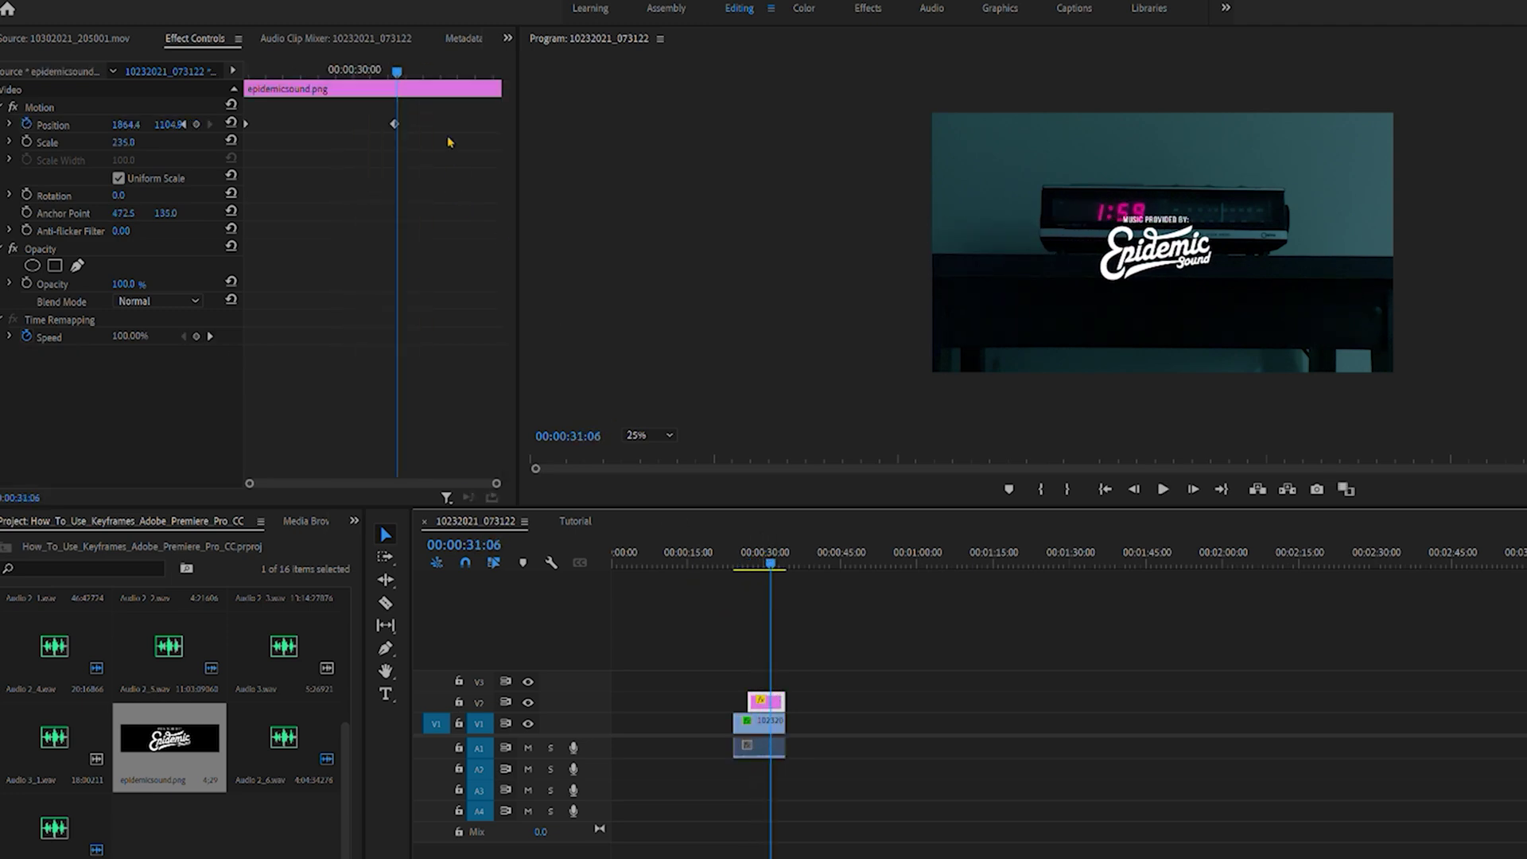
Add a Position keyframe at 00:00:33:11 moving the logo out past the frame's left edge to -645.6, 1104.9, and play the animation back.
drag(397, 70, 477, 70)
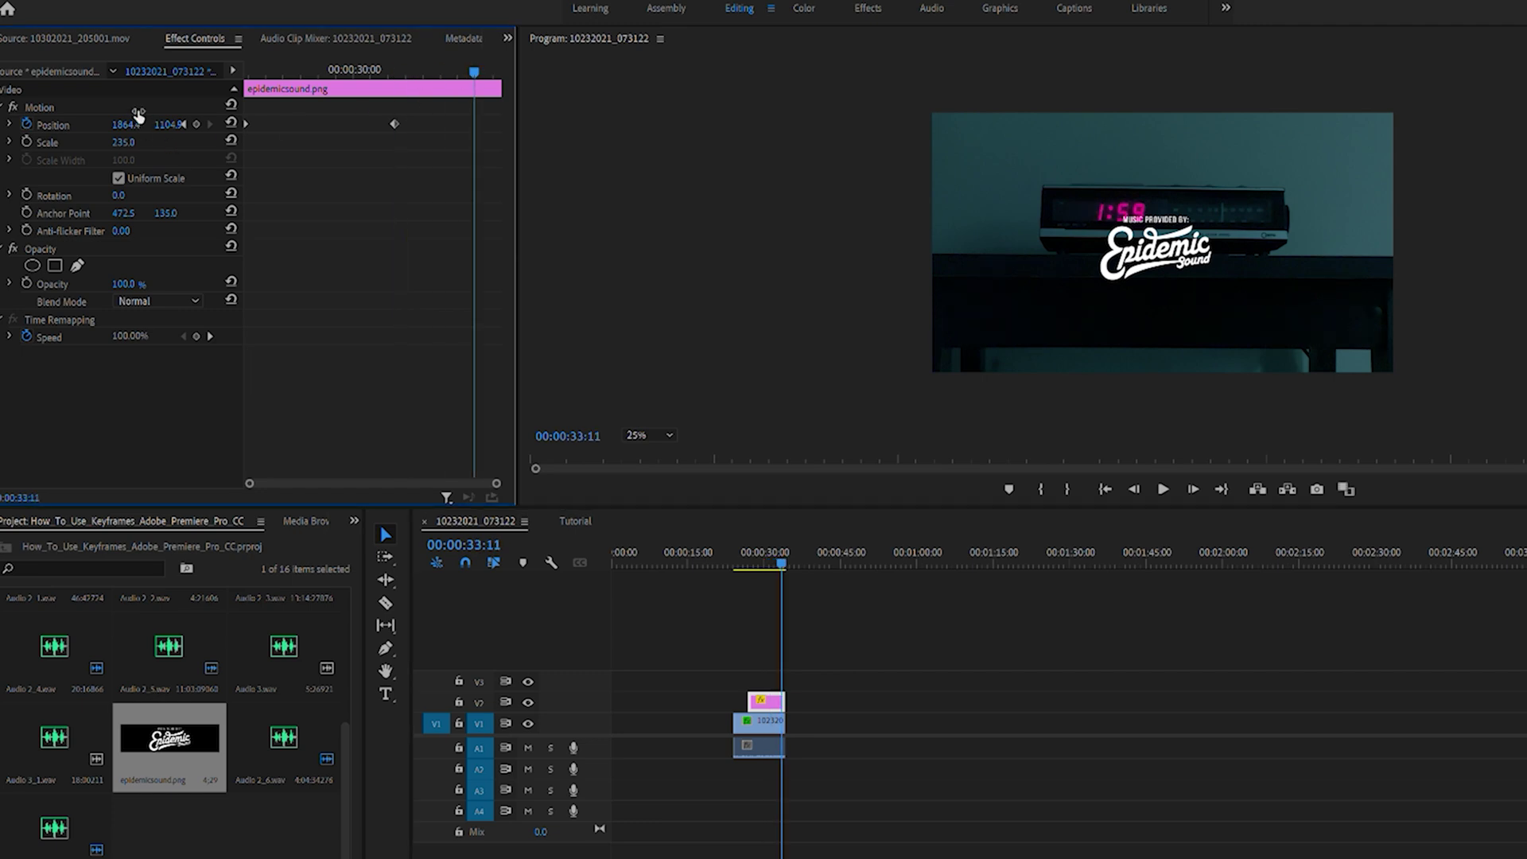
drag(125, 125, 44, 125)
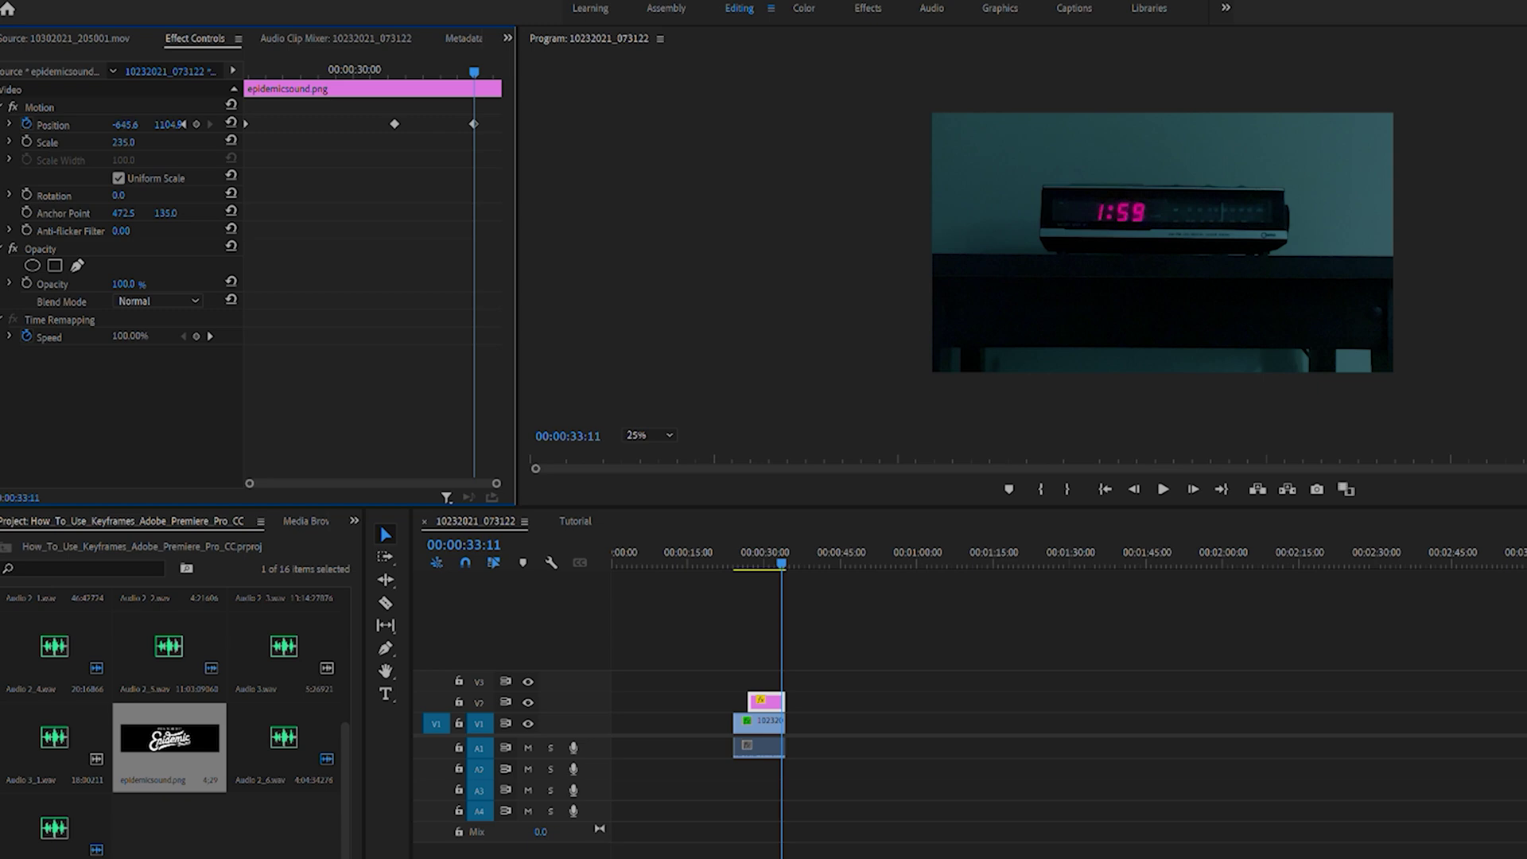
click(734, 553)
key(space)
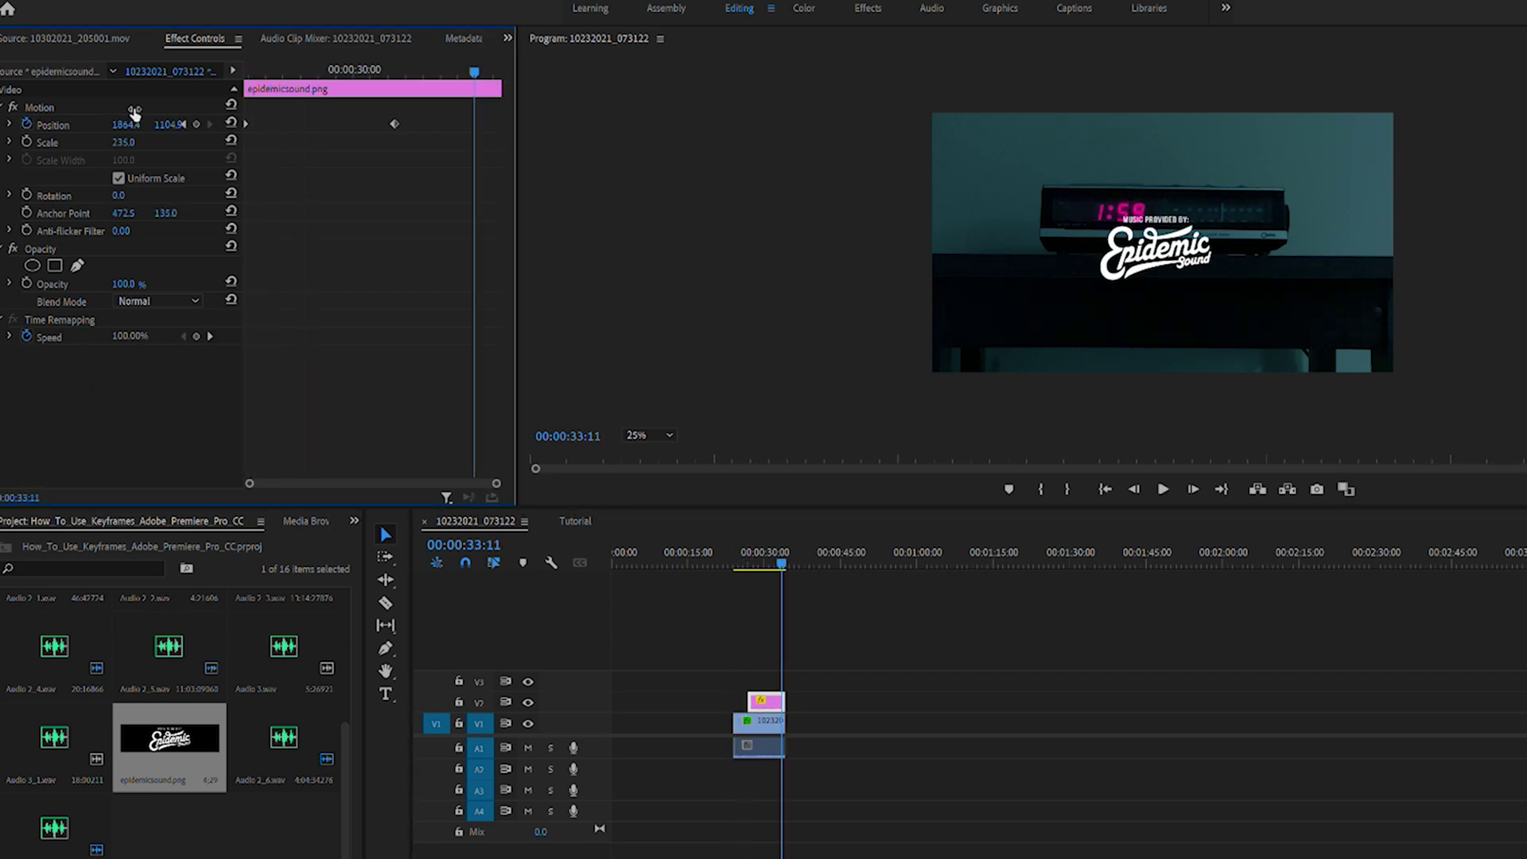
drag(133, 114, 85, 114)
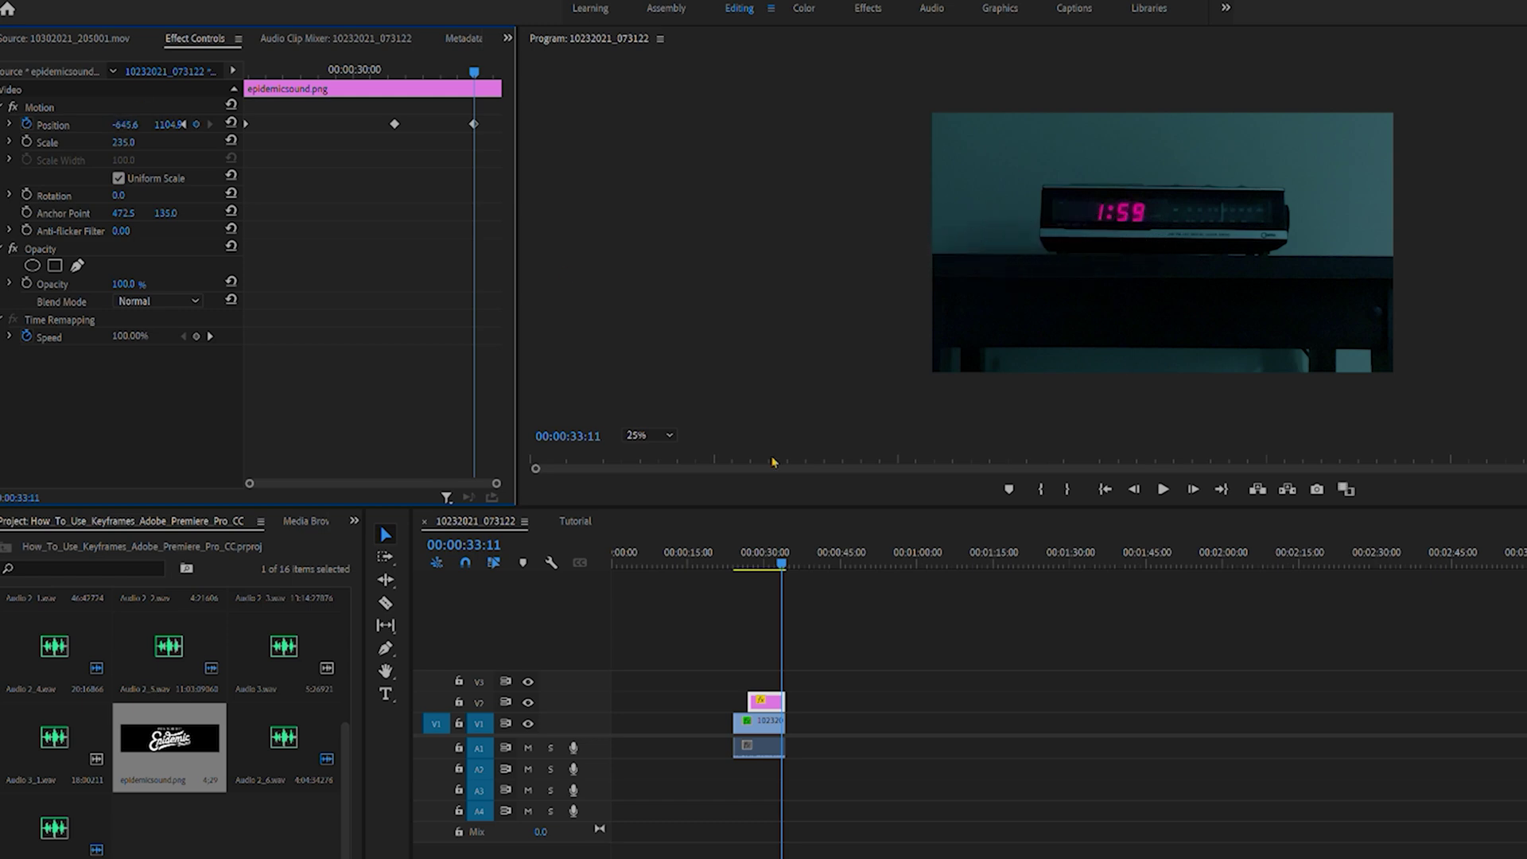
click(736, 554)
key(space)
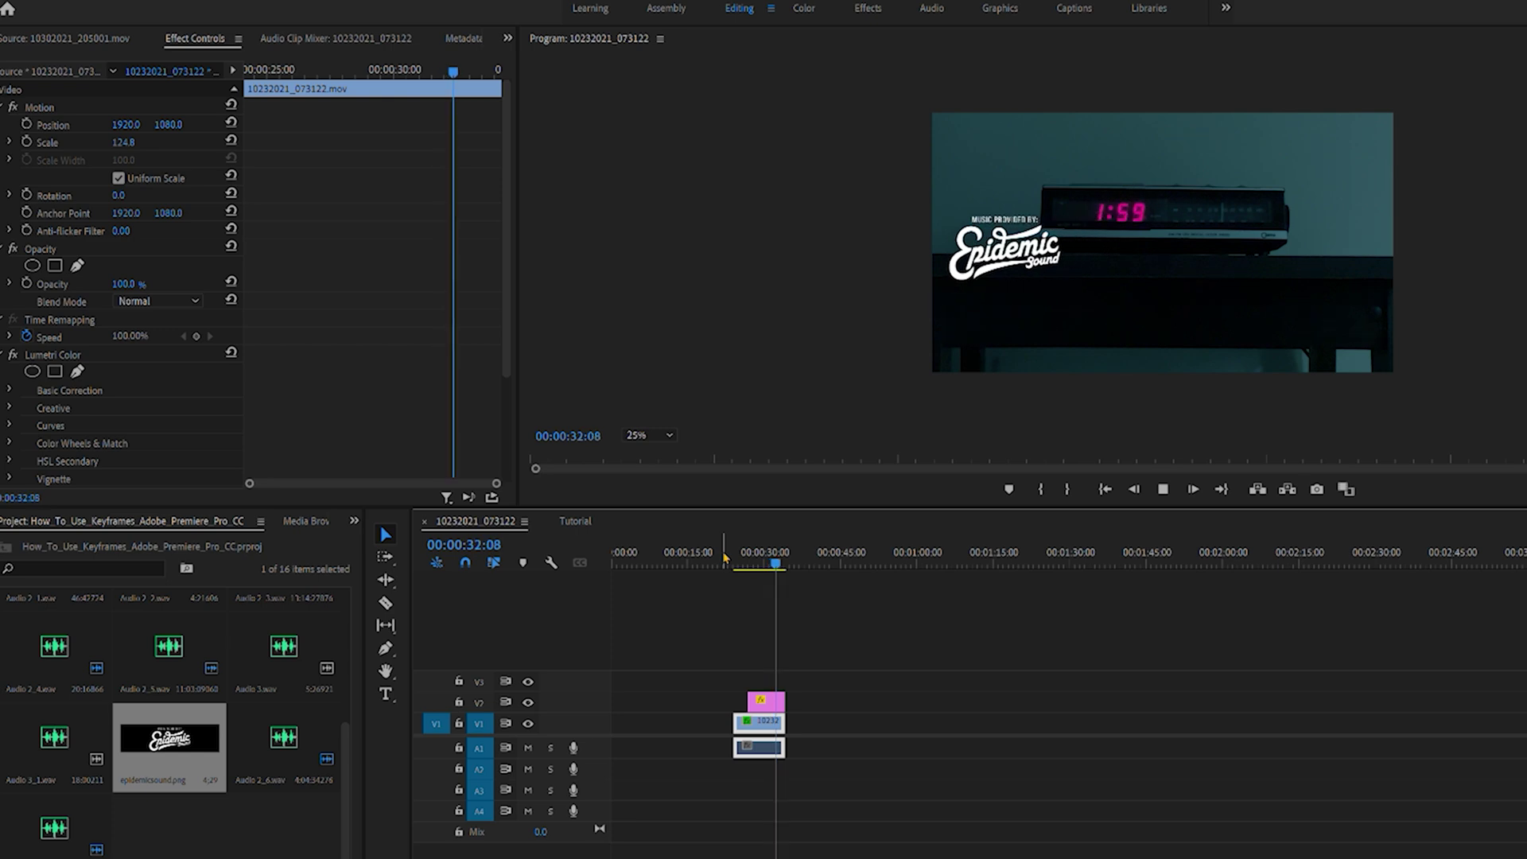
Delete the logo's last Position keyframe, the one at 00:00:33:11.
drag(785, 556, 767, 557)
click(766, 701)
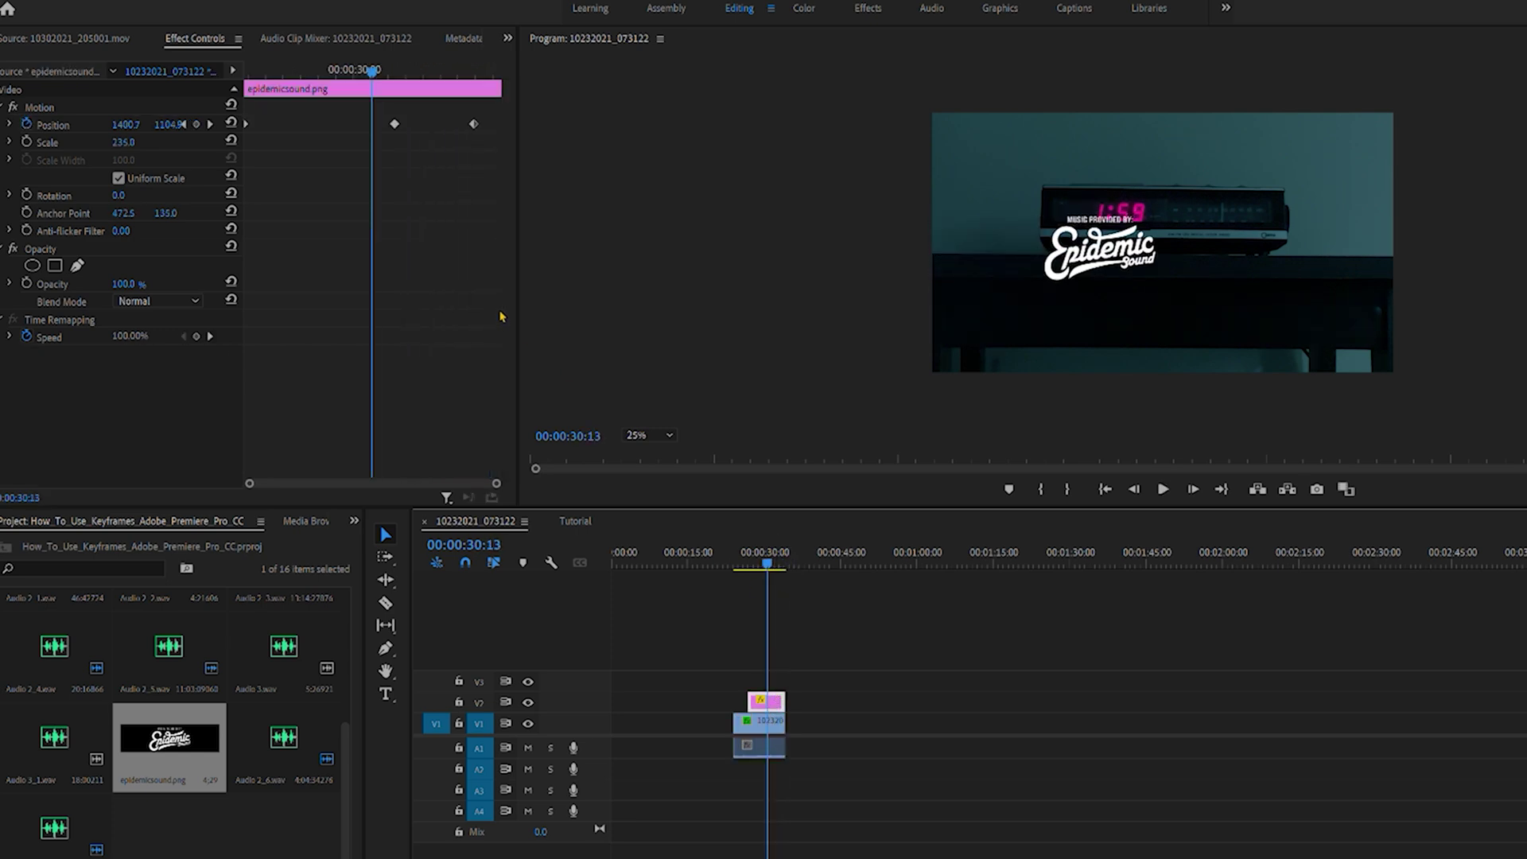
click(473, 124)
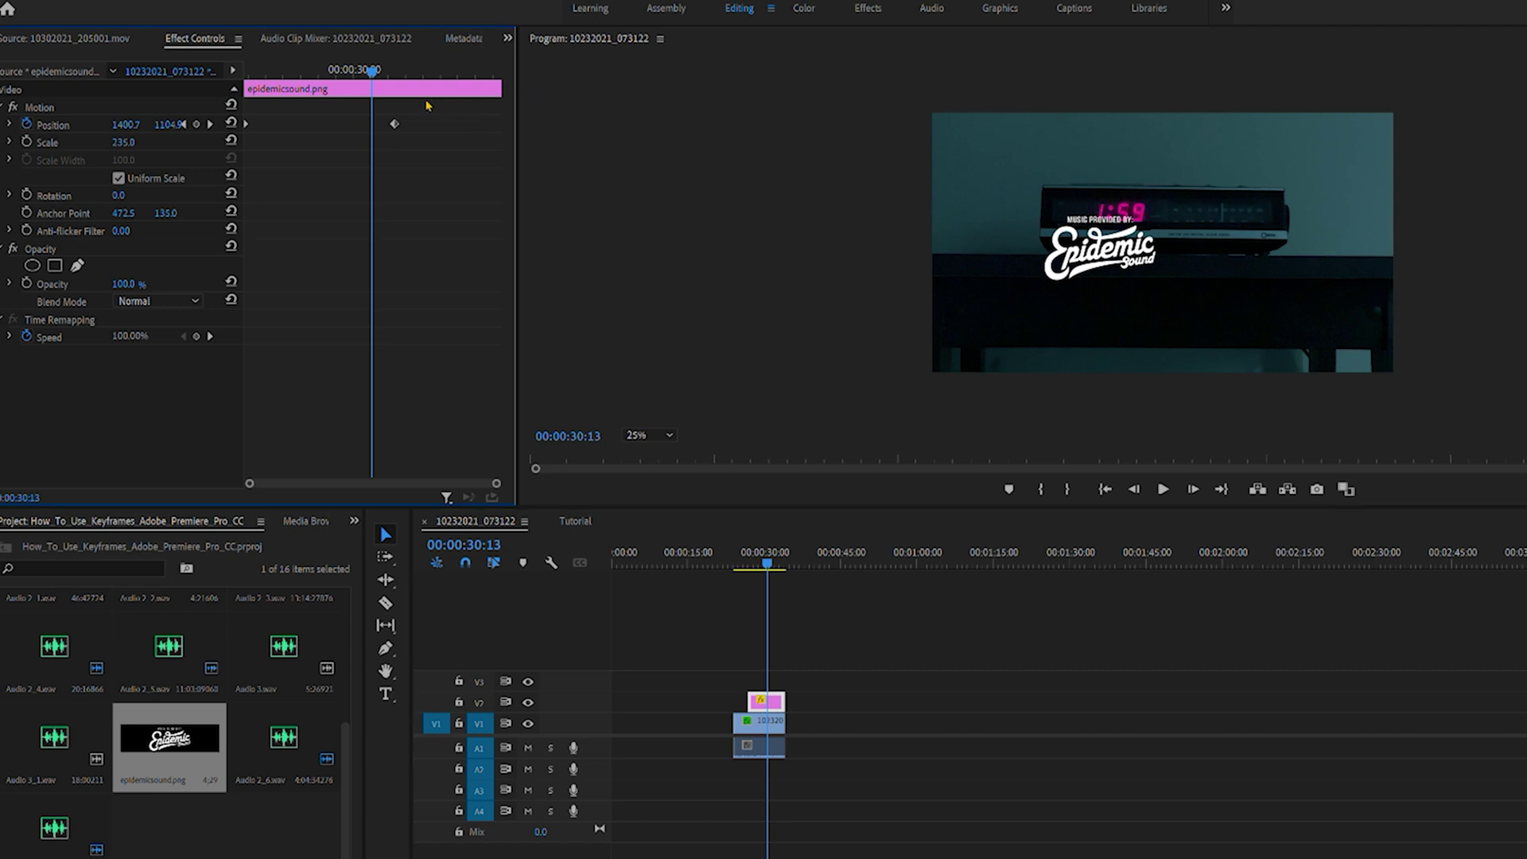
Shift the logo's second Position keyframe earlier and add a keyframe at 00:00:30:13 that holds the logo at 1864.4, 1104.9.
drag(393, 116, 333, 122)
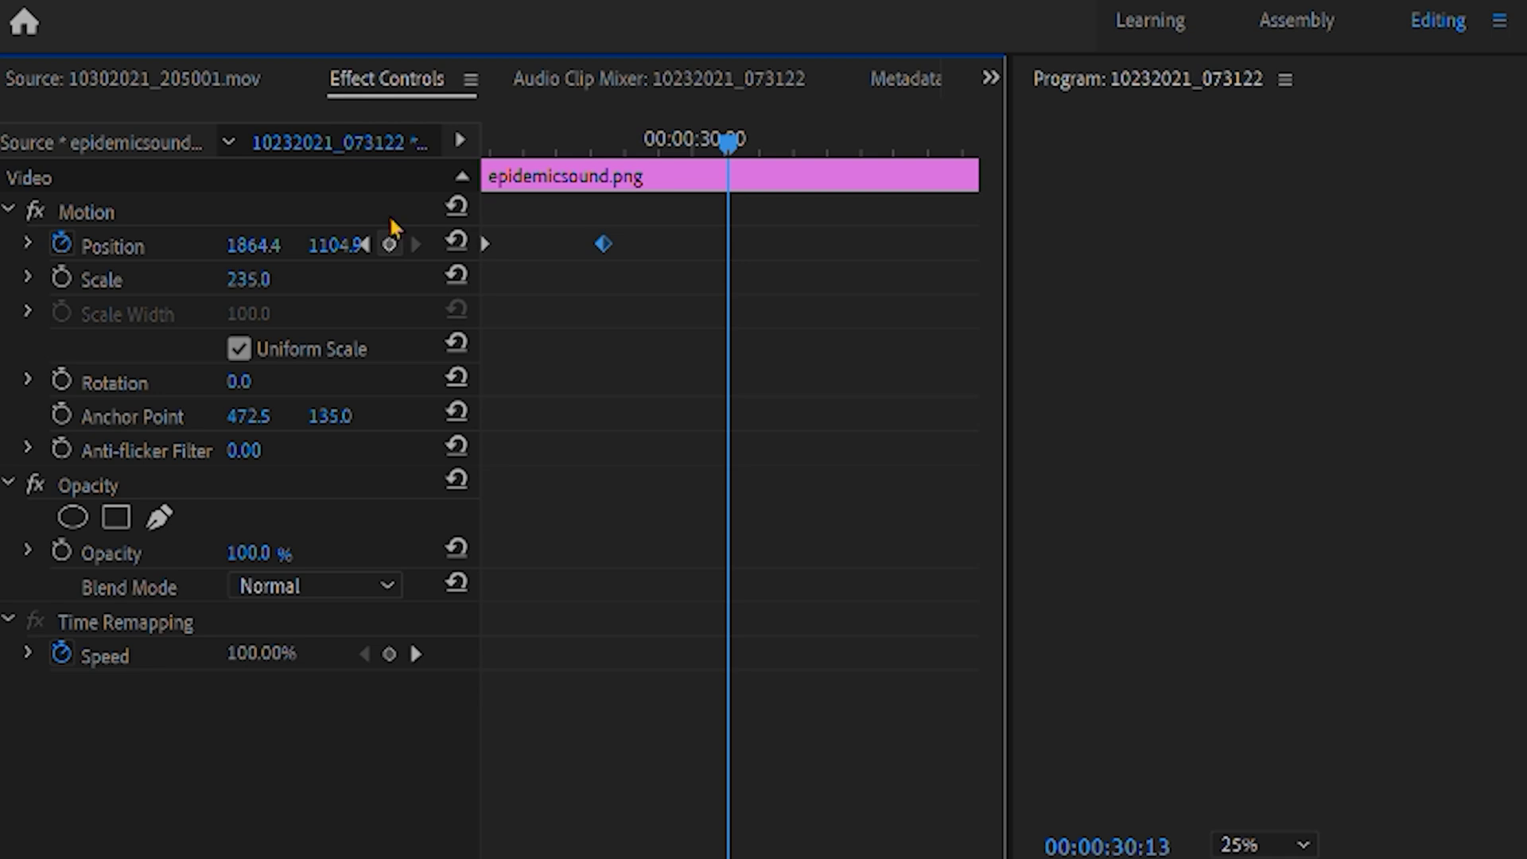
click(389, 243)
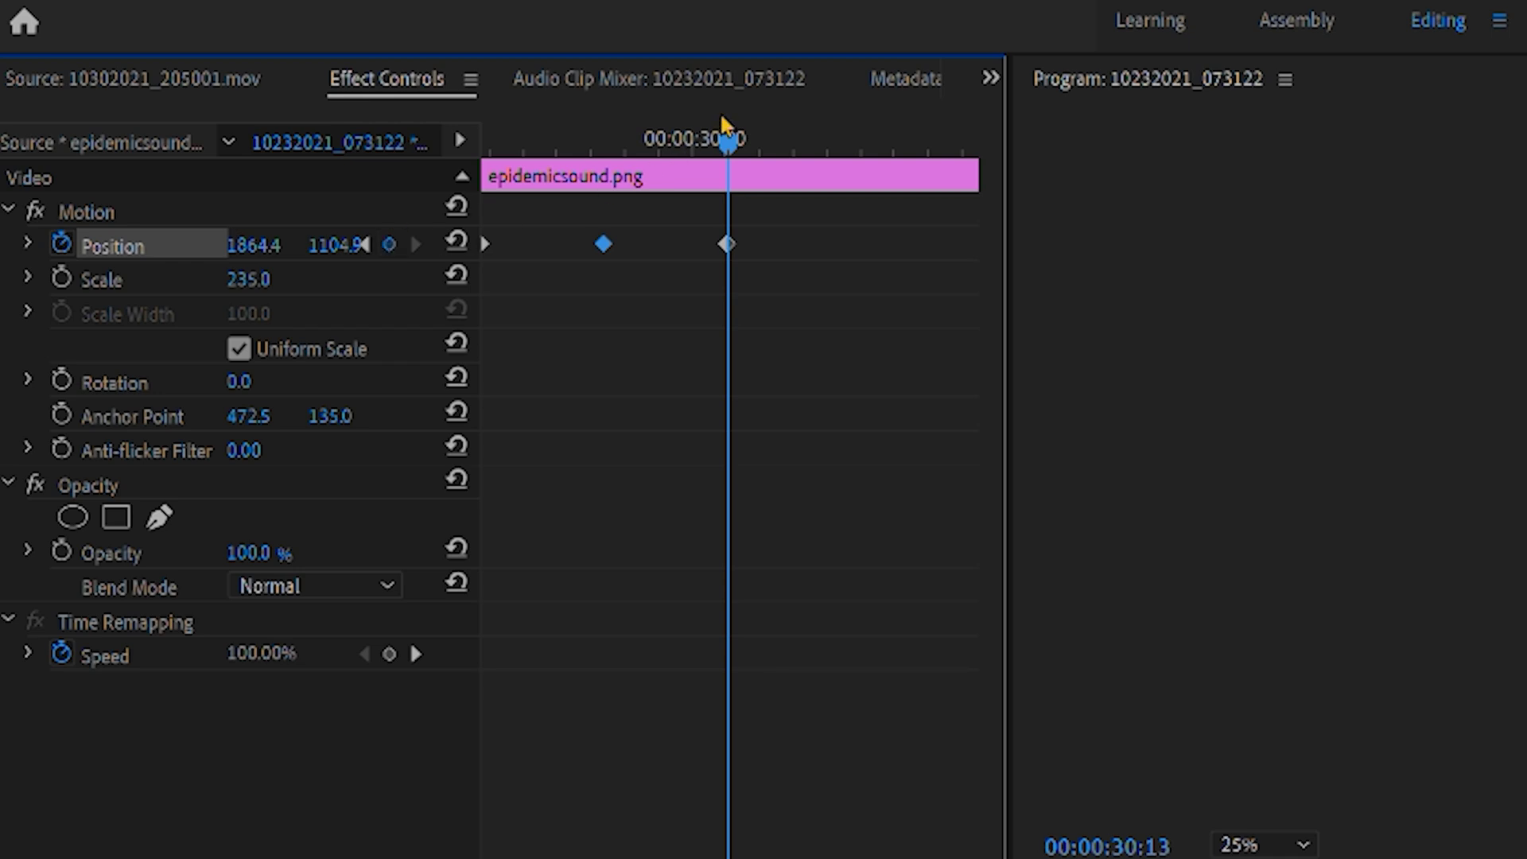
key(Left)
key(Left)
key(Left)
drag(725, 116, 872, 163)
drag(253, 245, 119, 245)
drag(859, 143, 628, 168)
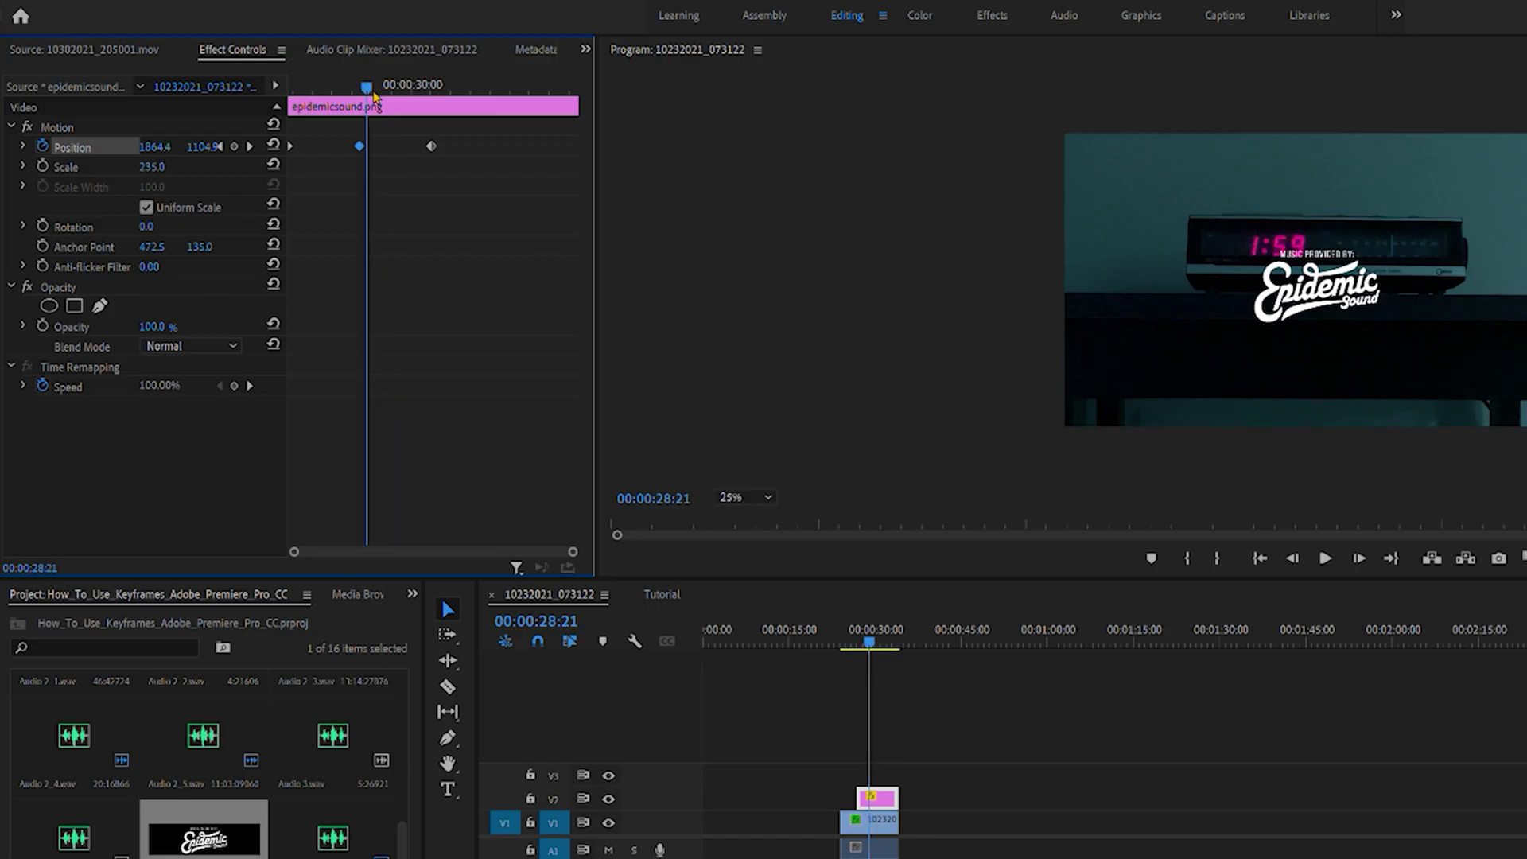
Add a final Position keyframe moving the logo out past the frame's left edge to -676.6, 1104.9, and play the animation back.
drag(376, 102, 509, 97)
drag(154, 147, 44, 147)
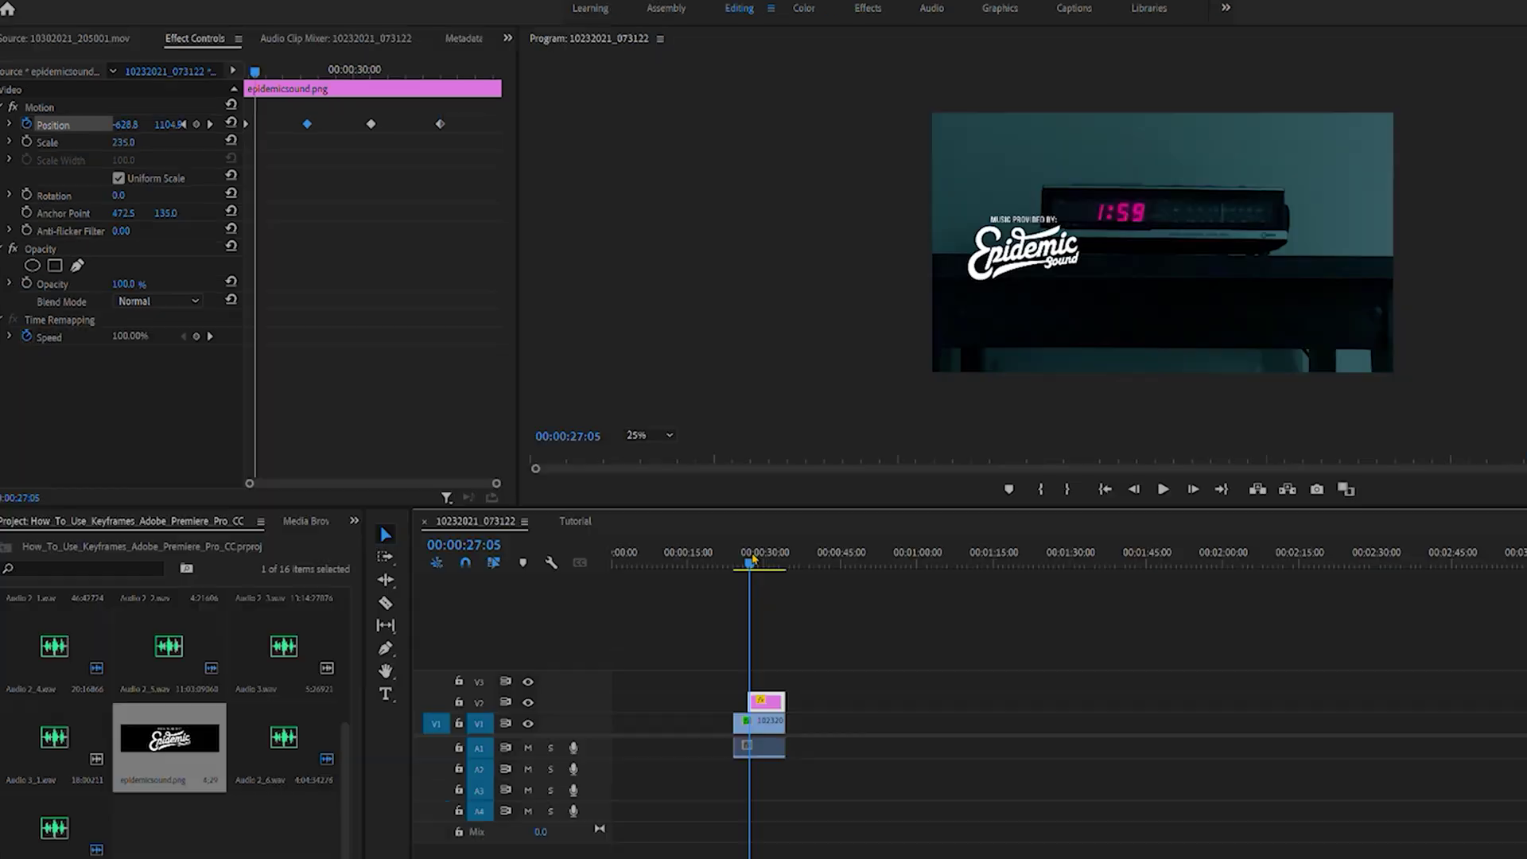
drag(855, 636, 860, 636)
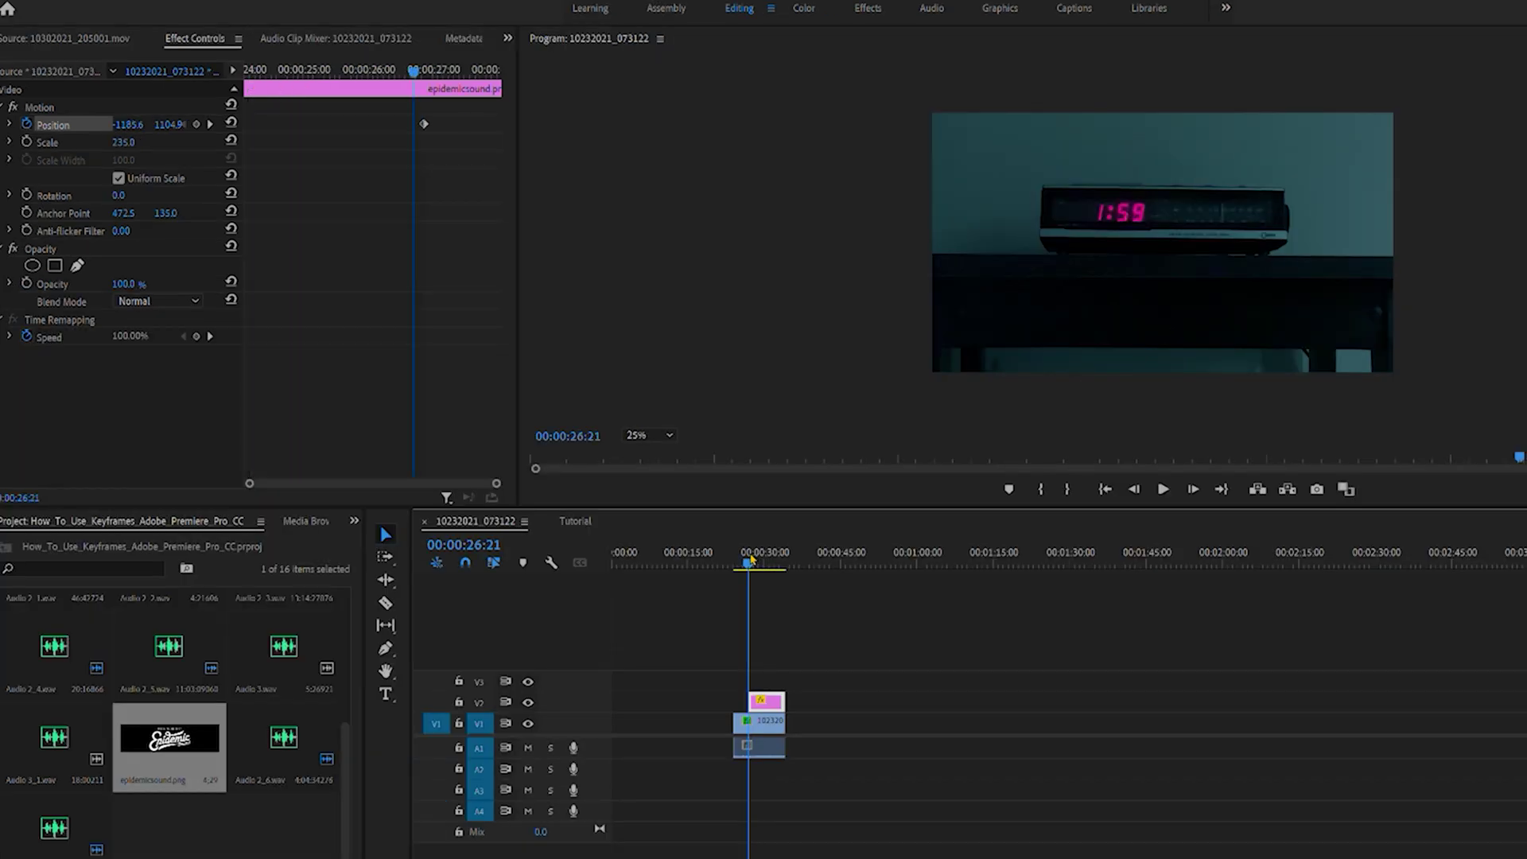
key(space)
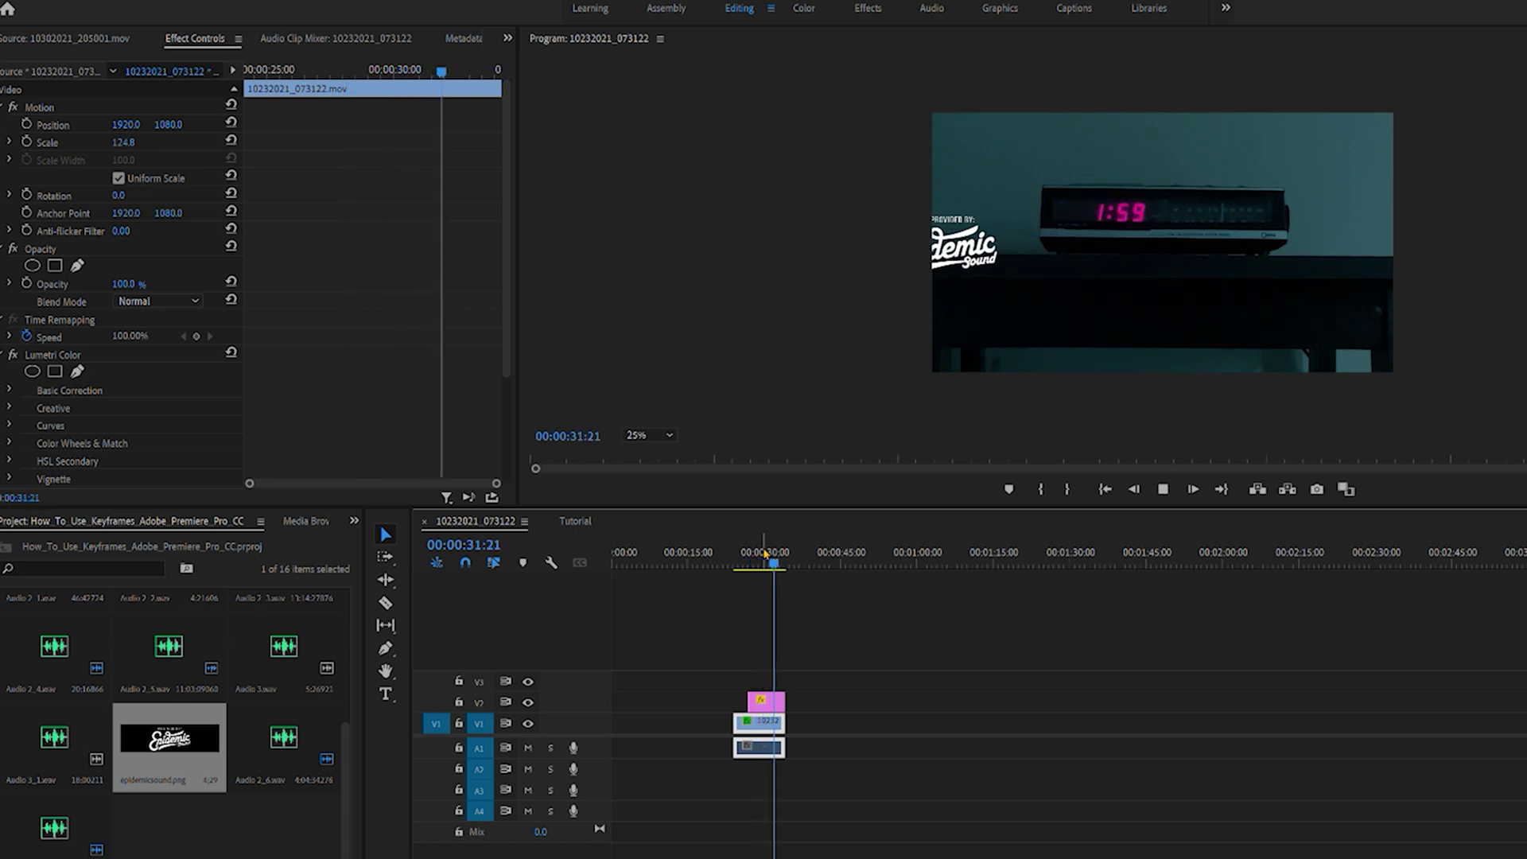
key(space)
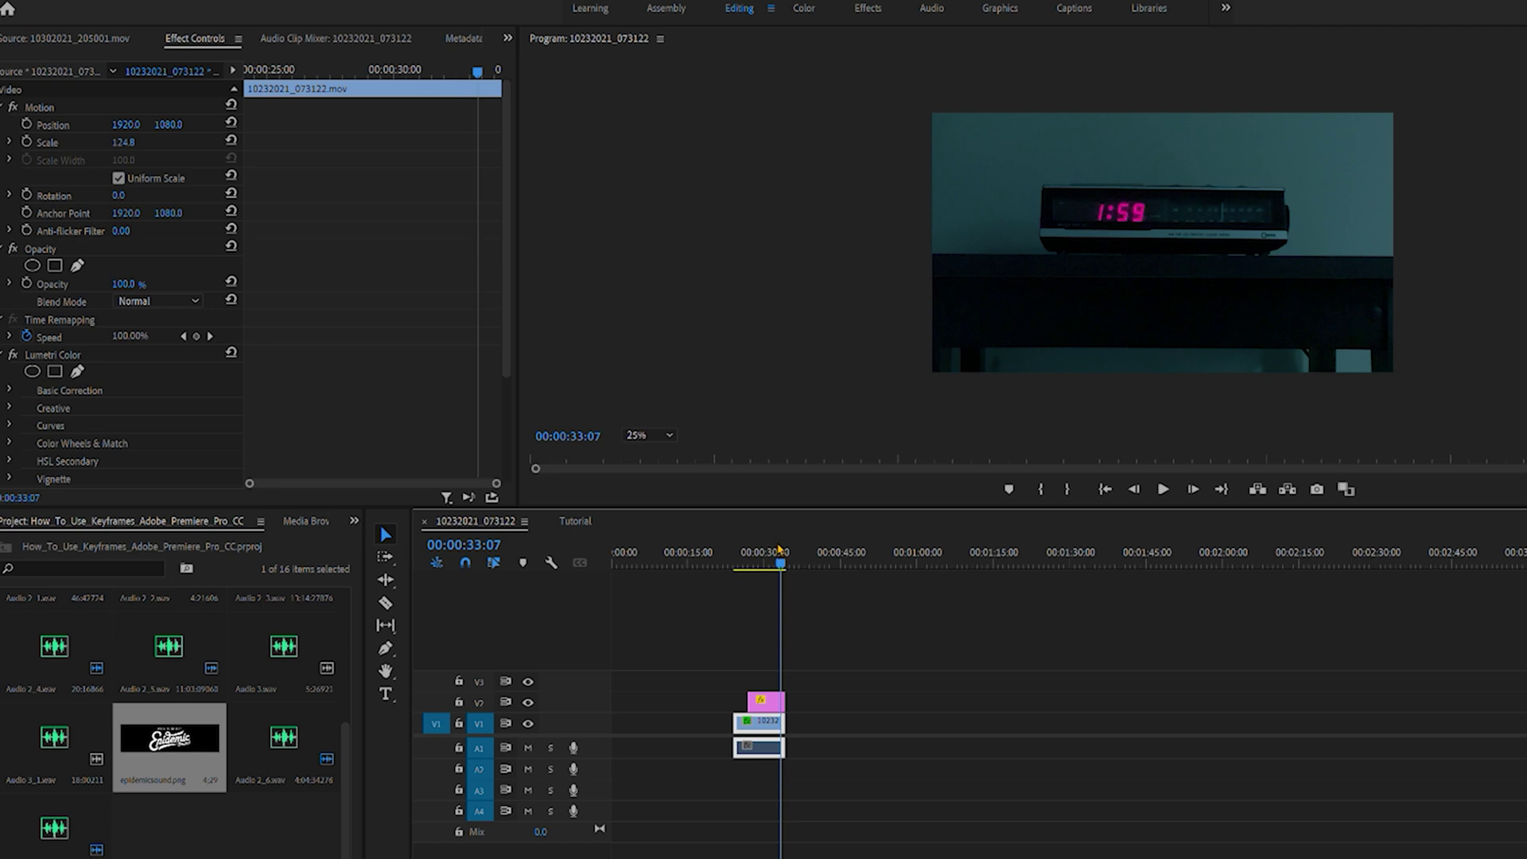
Speed up the logo's entrance by moving its second Position keyframe close to the clip's start, shift the third slightly earlier, and play back.
click(771, 553)
click(777, 699)
drag(310, 121, 281, 113)
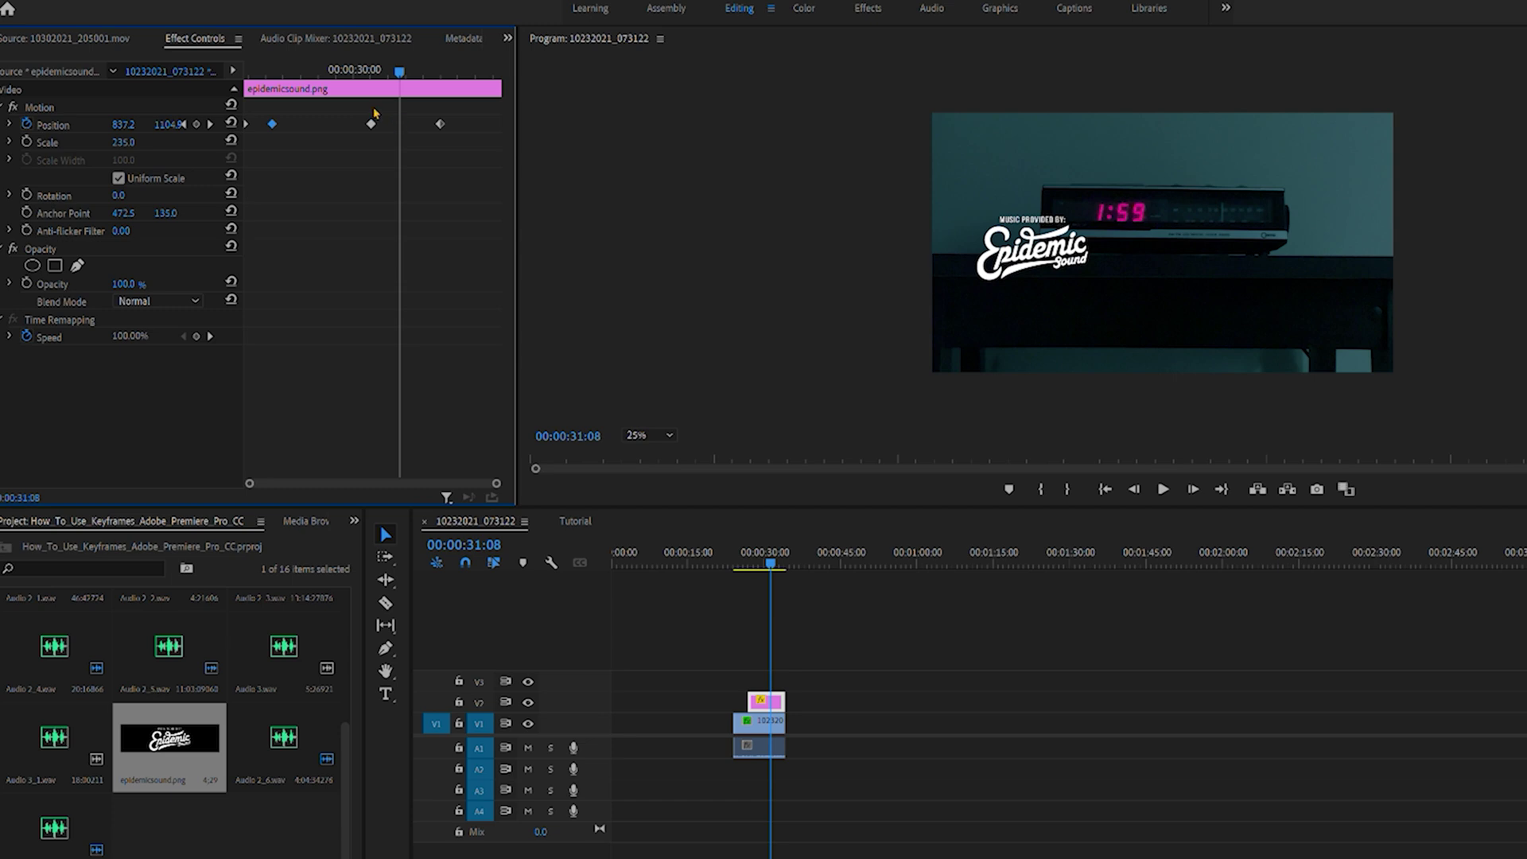
drag(371, 122, 233, 75)
key(space)
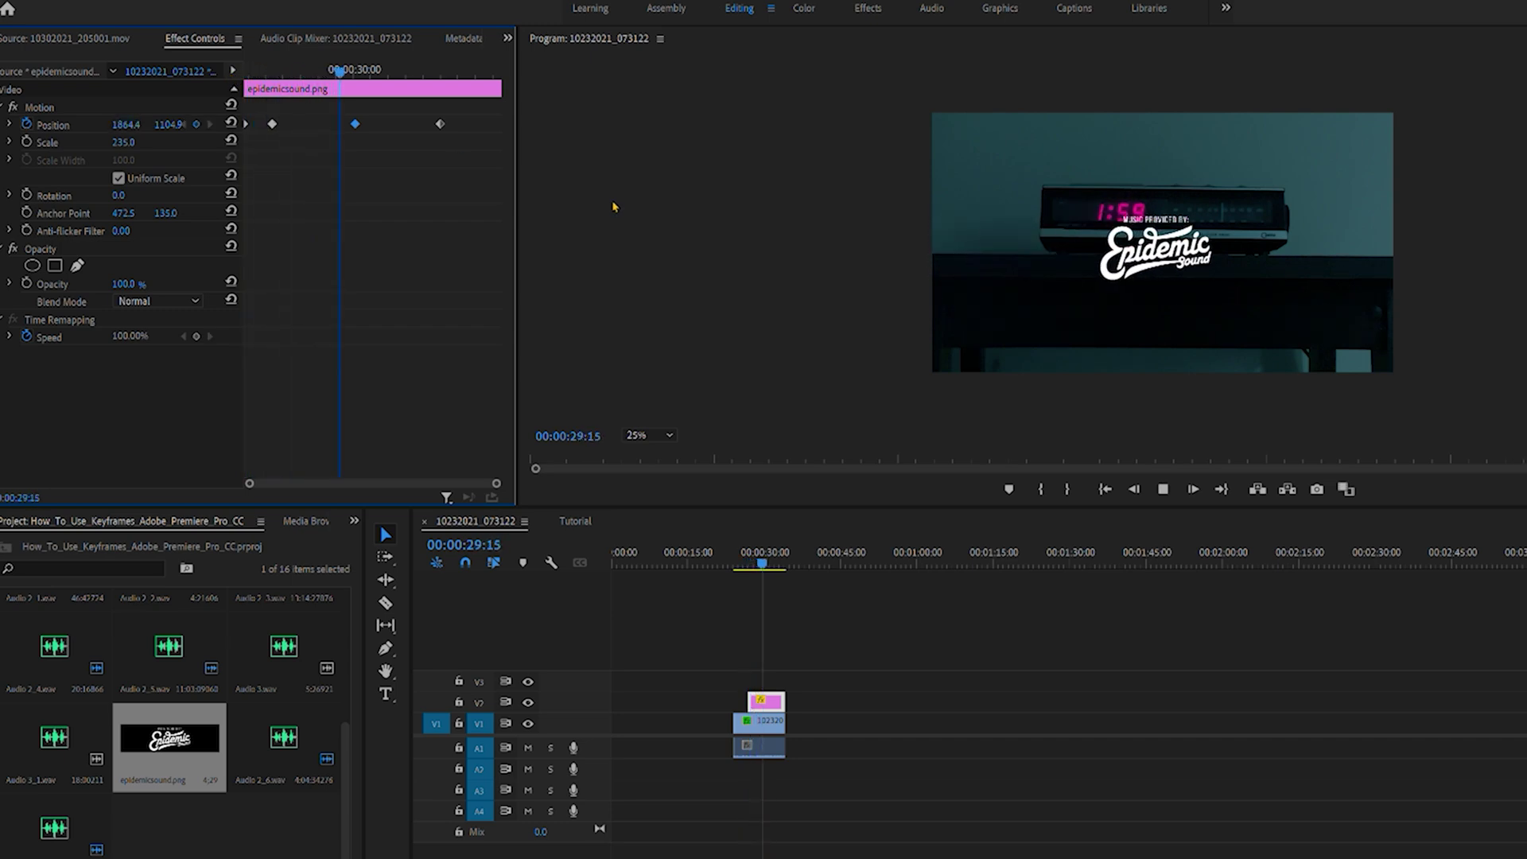
key(space)
Speed up the logo's exit by moving its last Position keyframe closer to the third, tightening it twice and playing back each time.
drag(440, 123, 415, 123)
drag(381, 63, 246, 68)
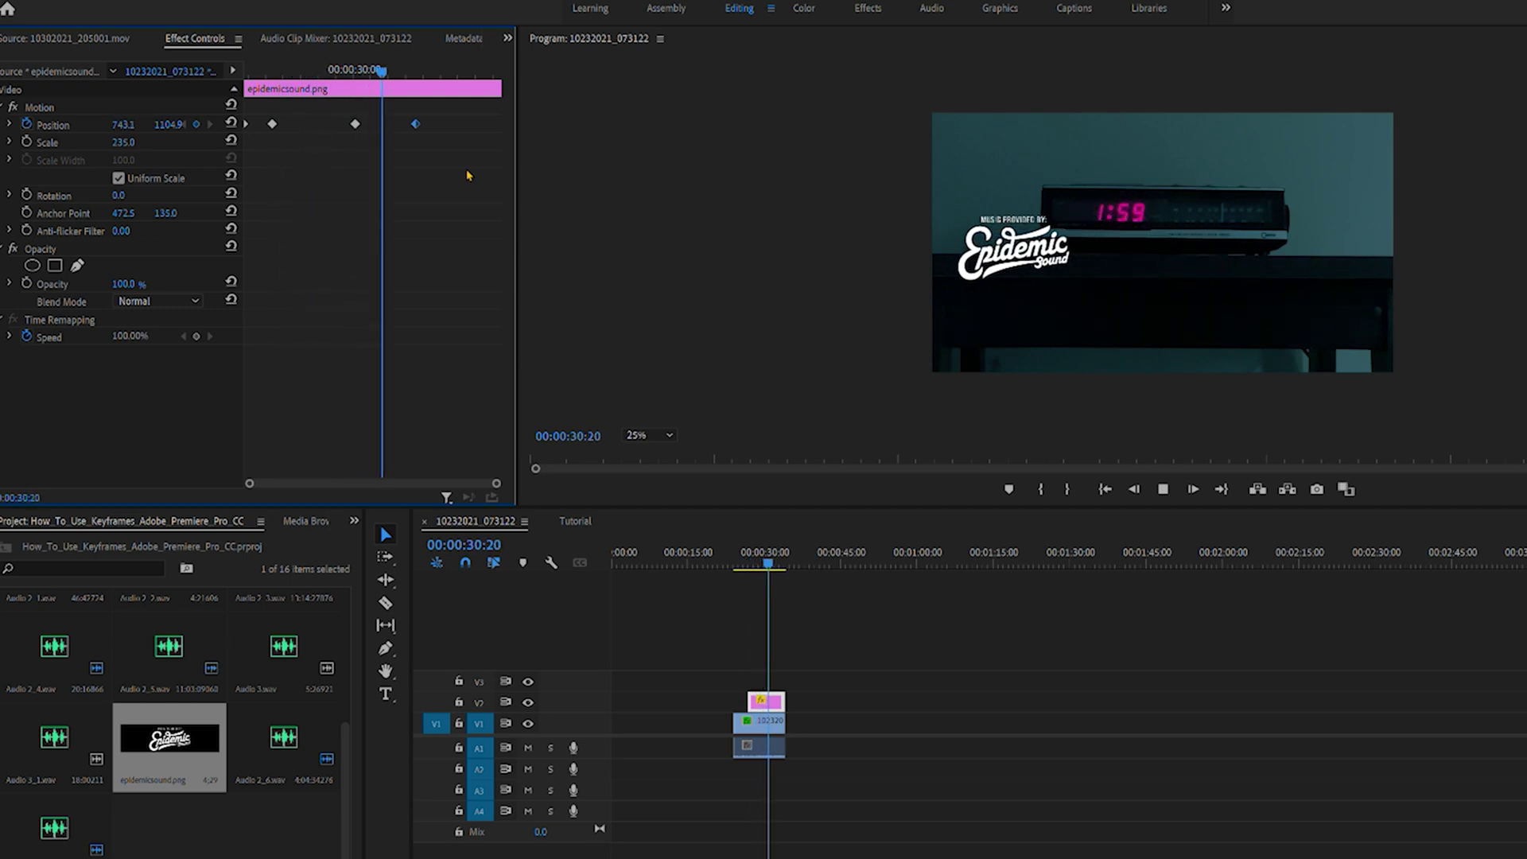
key(space)
drag(411, 111, 392, 112)
key(Up)
key(space)
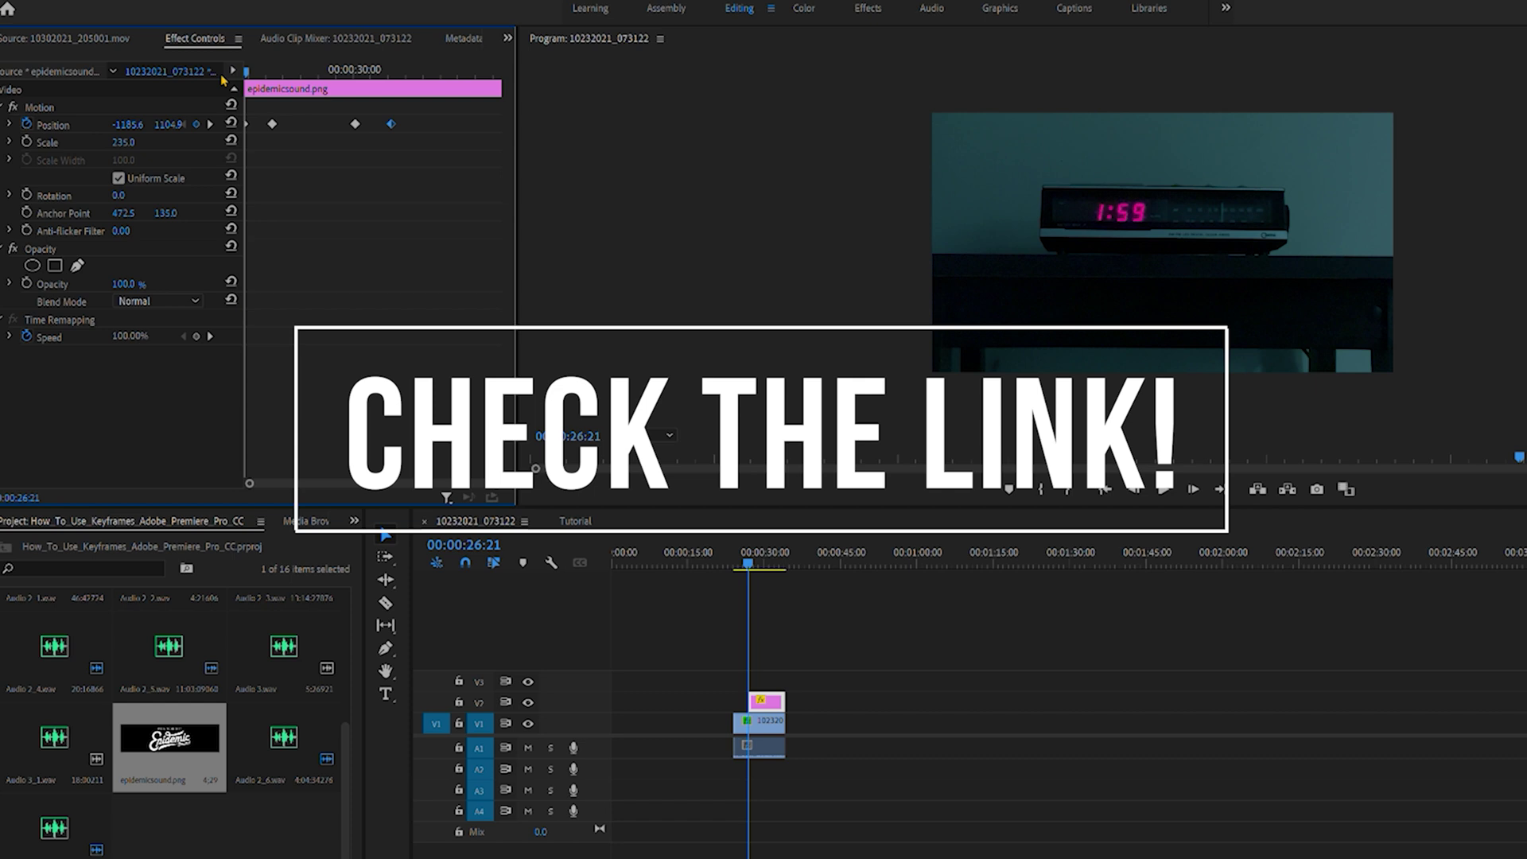
key(space)
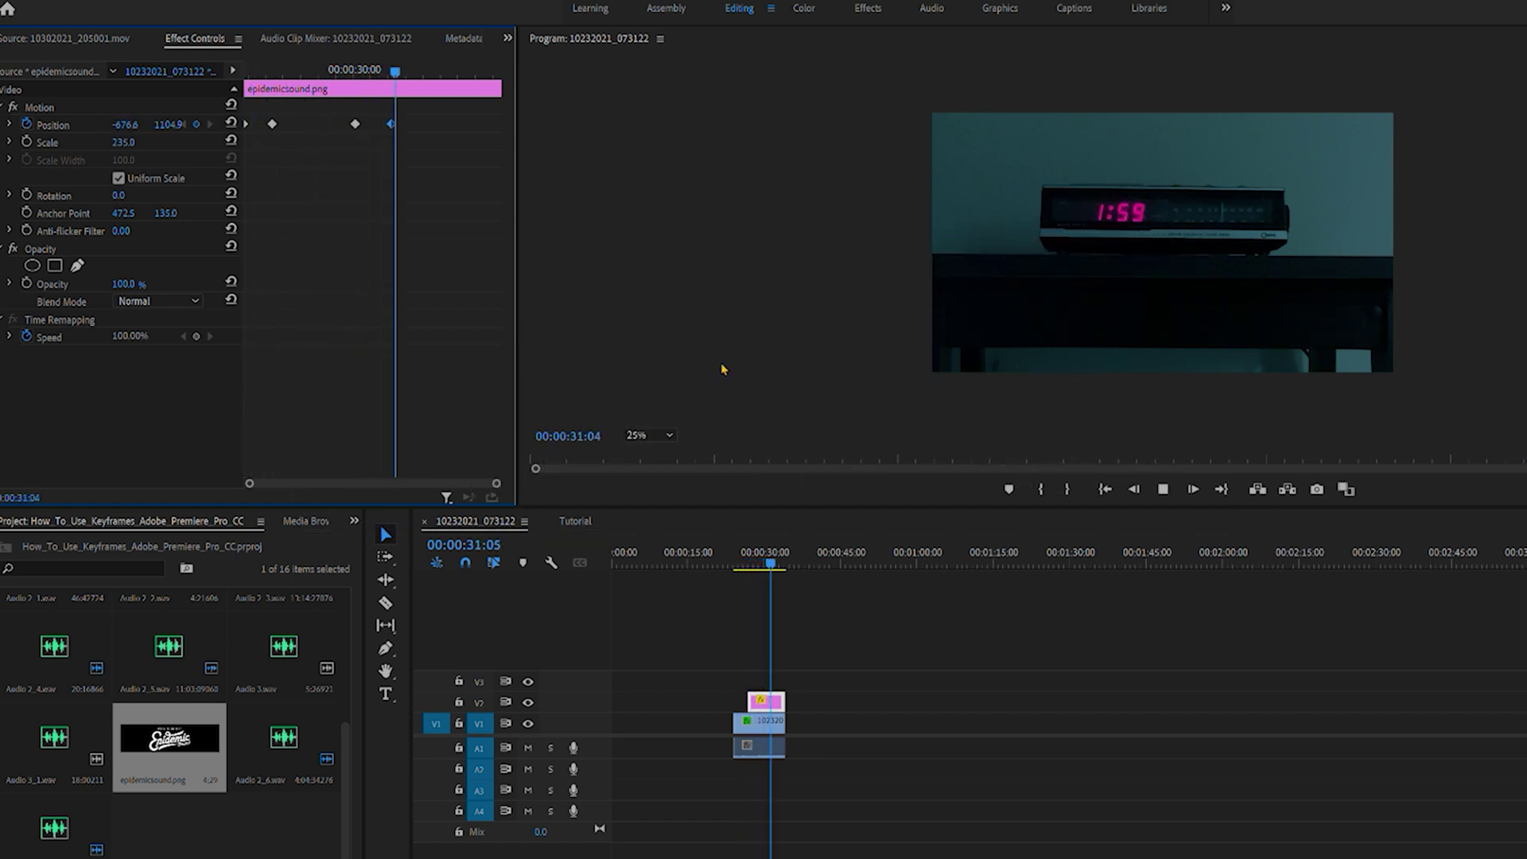
drag(434, 72, 230, 72)
key(space)
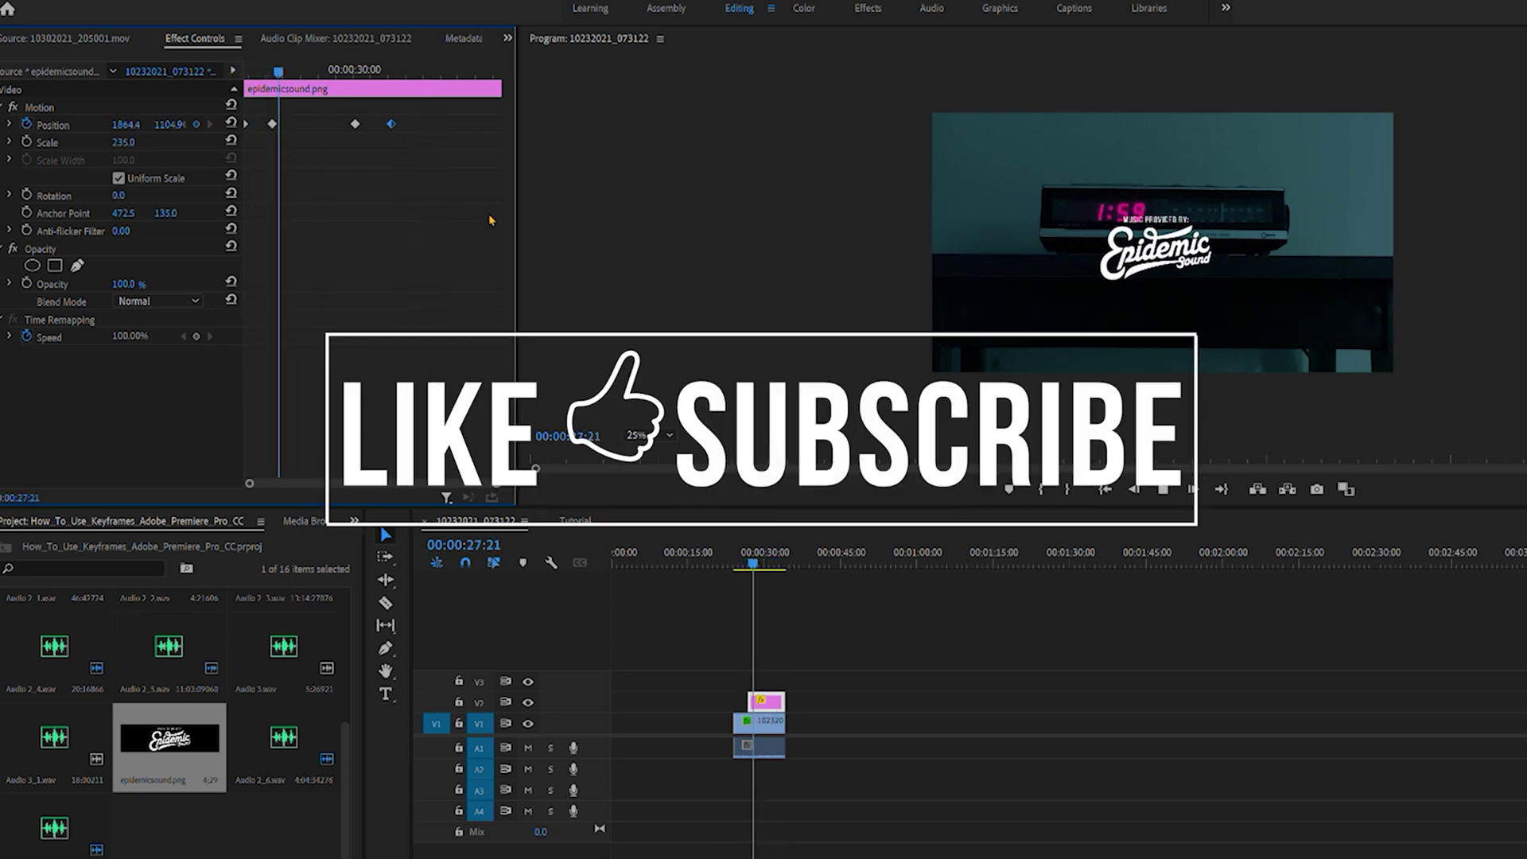